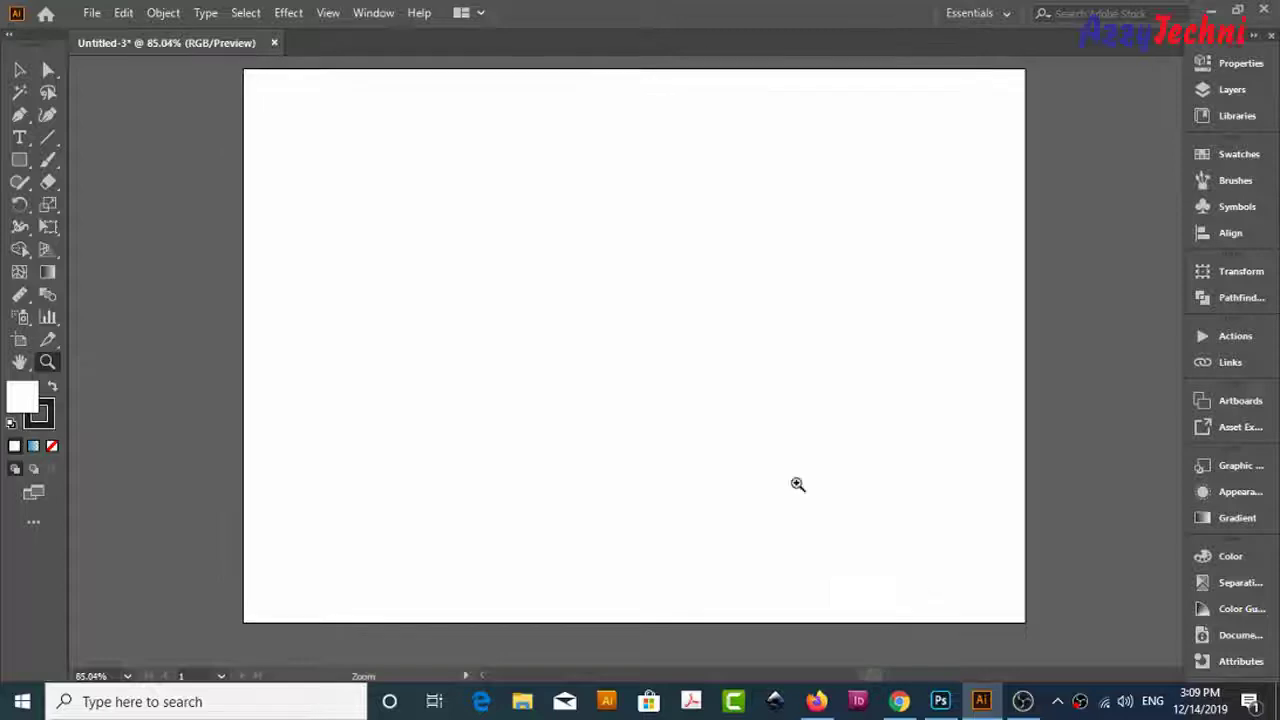
- Type 'Happy', 'New' and 'Year' on three lines as 60 pt text
key(t)
click(1245, 65)
click(1043, 467)
click(1069, 426)
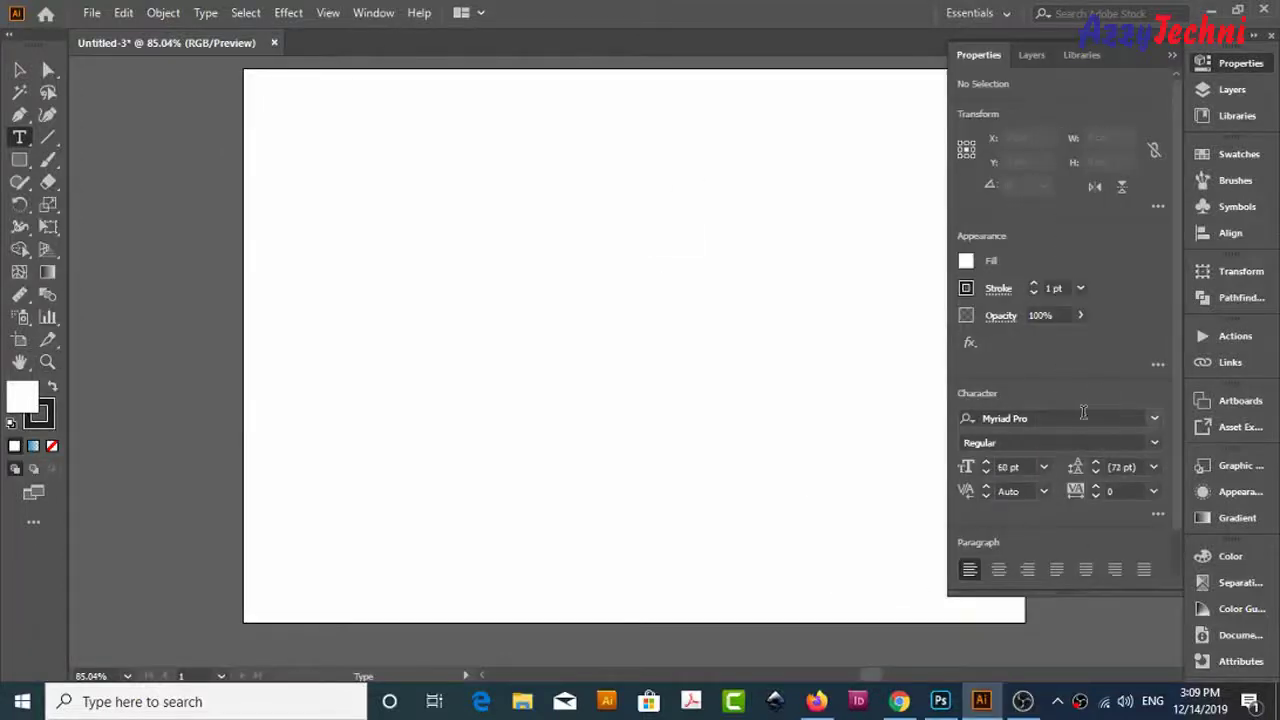
click(392, 225)
text(Happy )
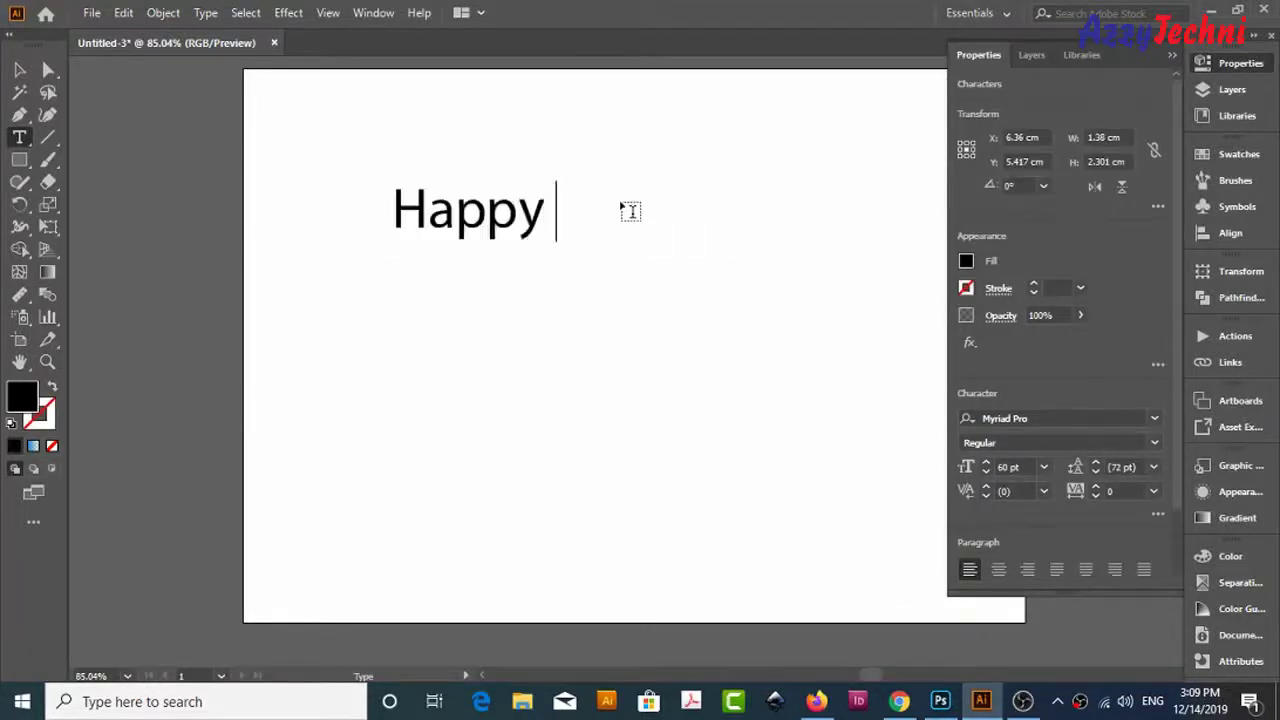
text(New)
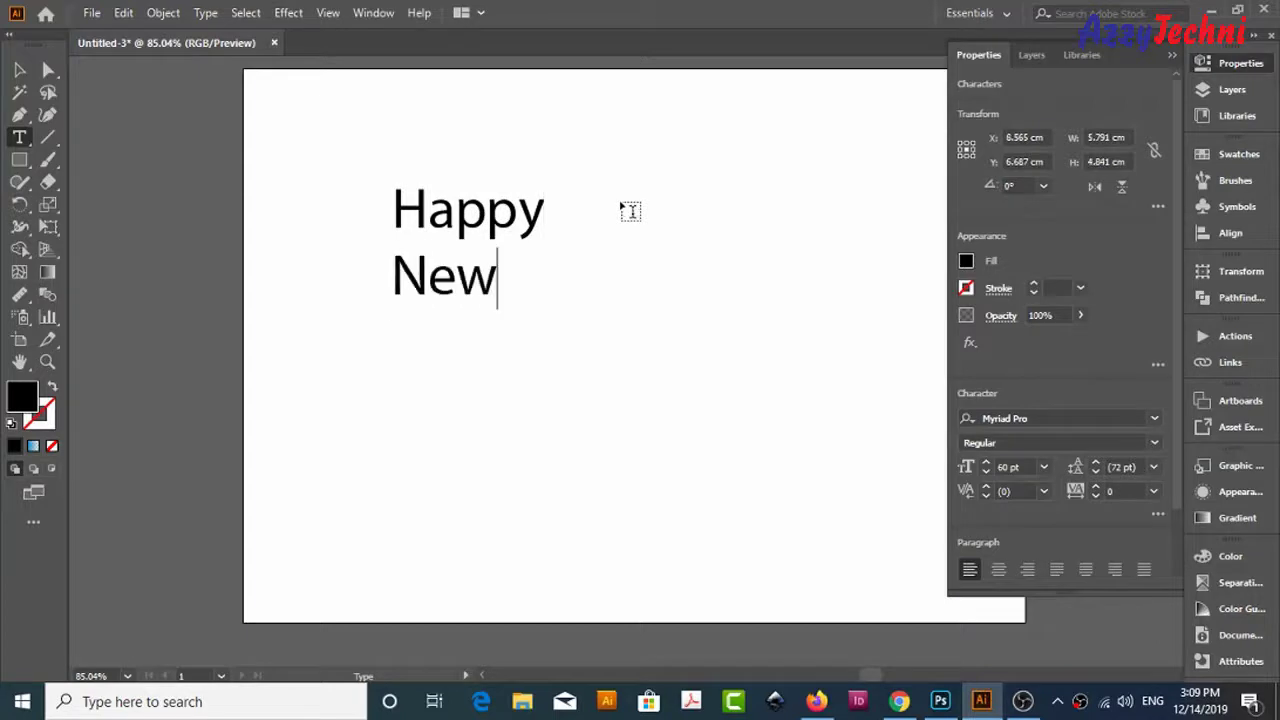
text(Year)
- Set the text's font to Helvetica Neue LT Pro 95 Black
key(ctrl+a)
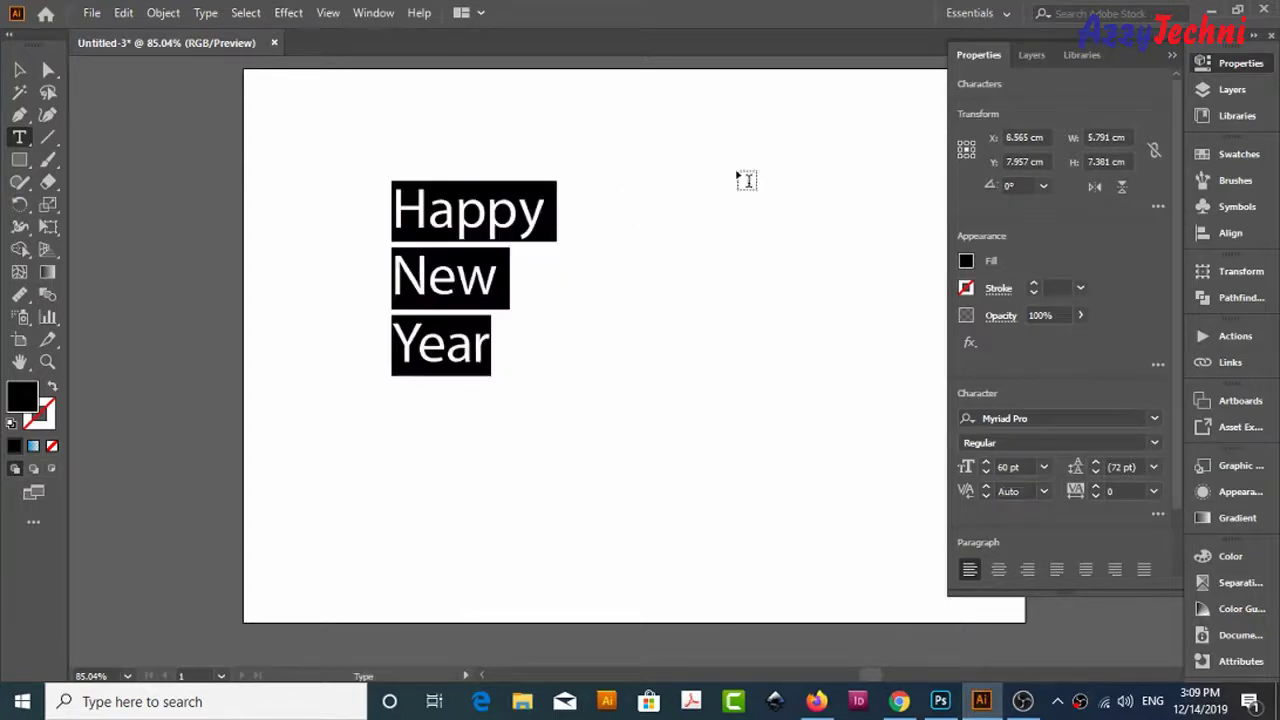
click(1010, 417)
text(helv)
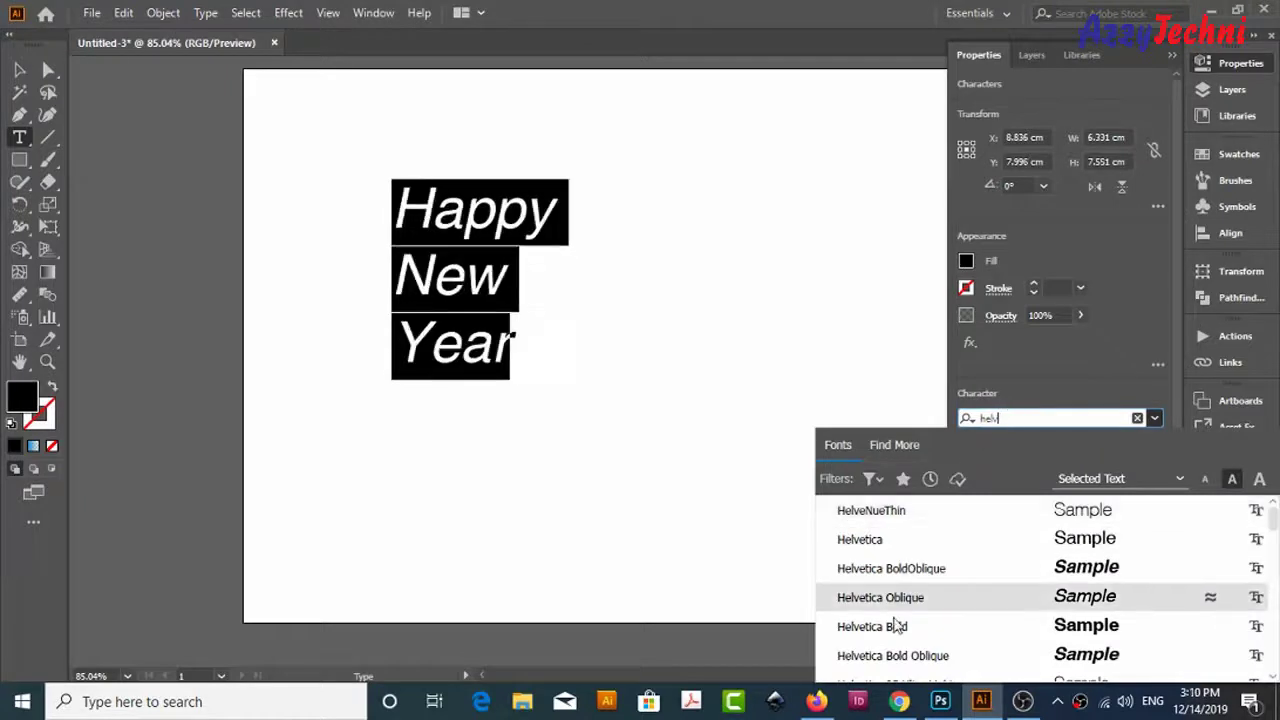
scroll(894, 623, down, 2)
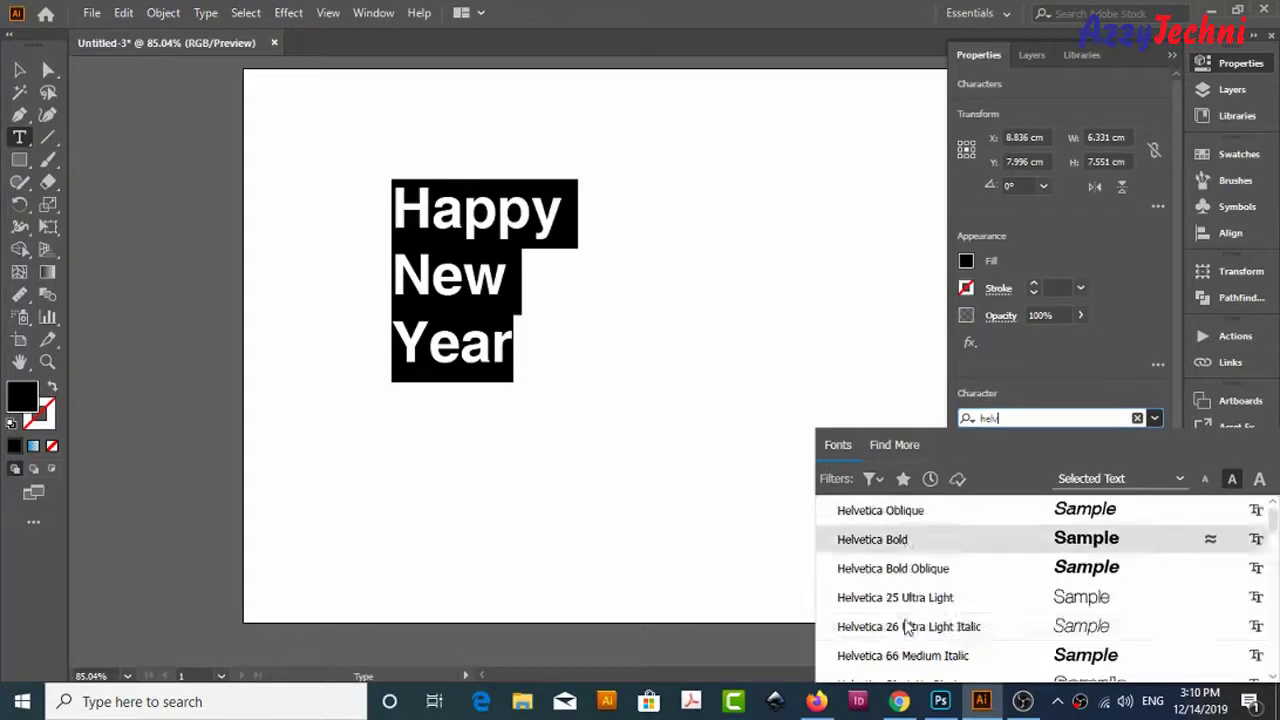
text(etica bla)
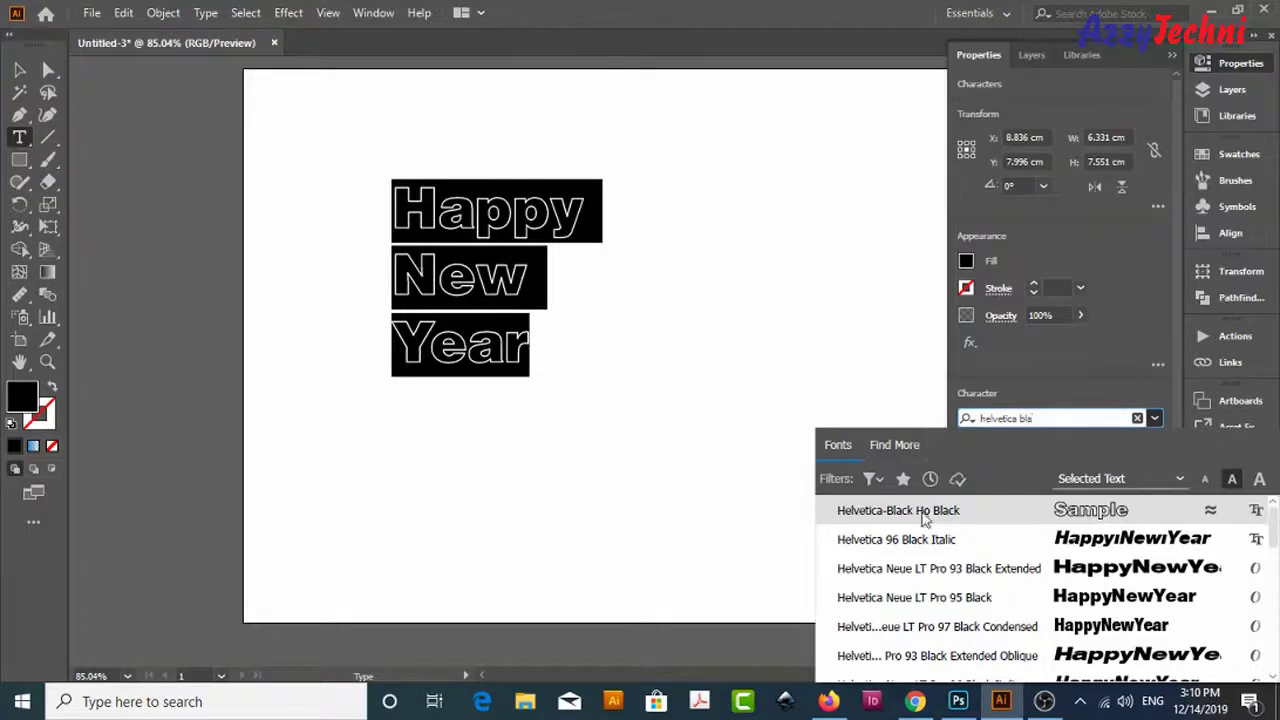
click(914, 597)
key(Escape)
- Fill the Happy New Year text with magenta
click(1240, 63)
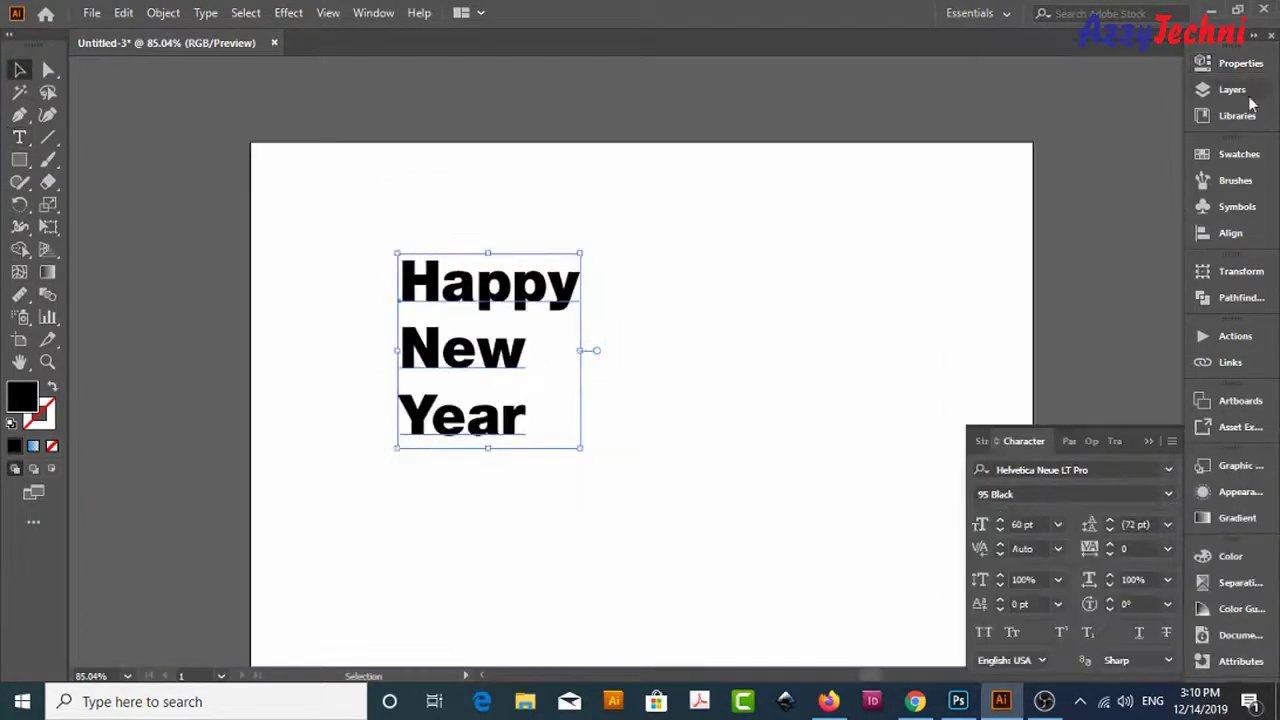
click(1238, 154)
click(1088, 204)
click(803, 265)
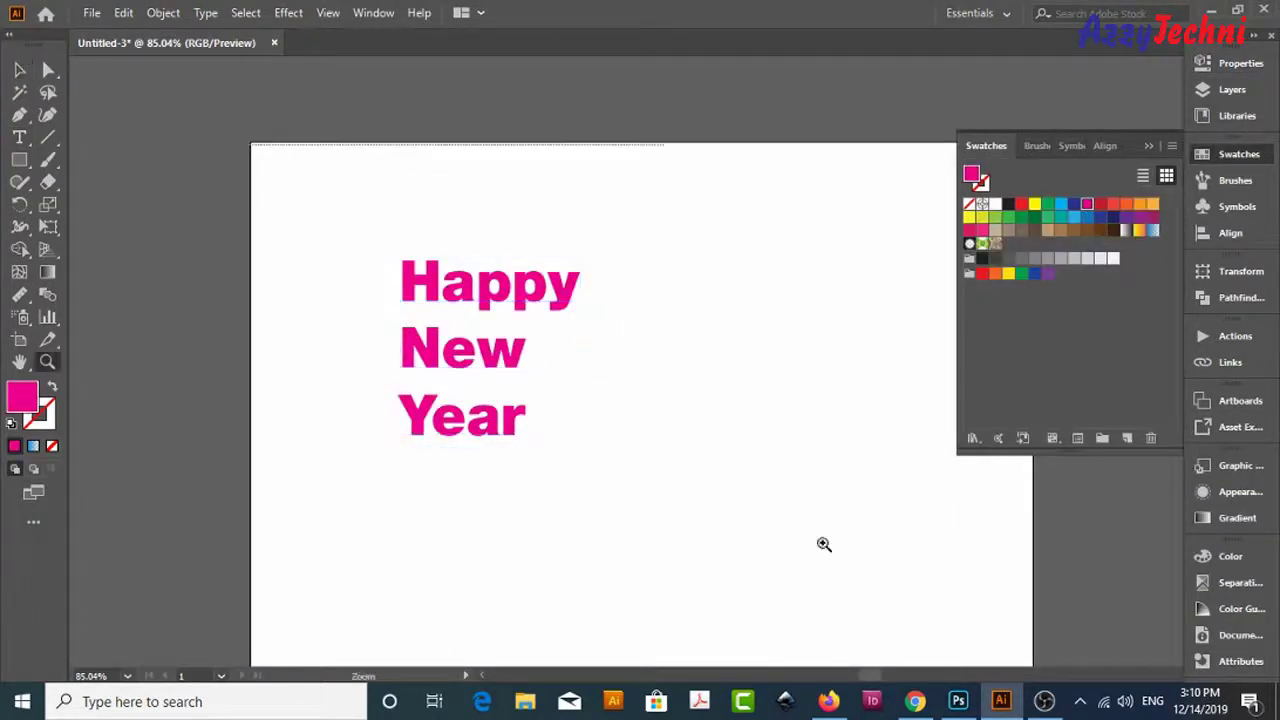
scroll(823, 543, up, 2)
scroll(625, 268, up, 1)
click(551, 298)
- Apply a previewed 3D Extrude & Bevel effect and rotate the letters to a custom angle
click(288, 13)
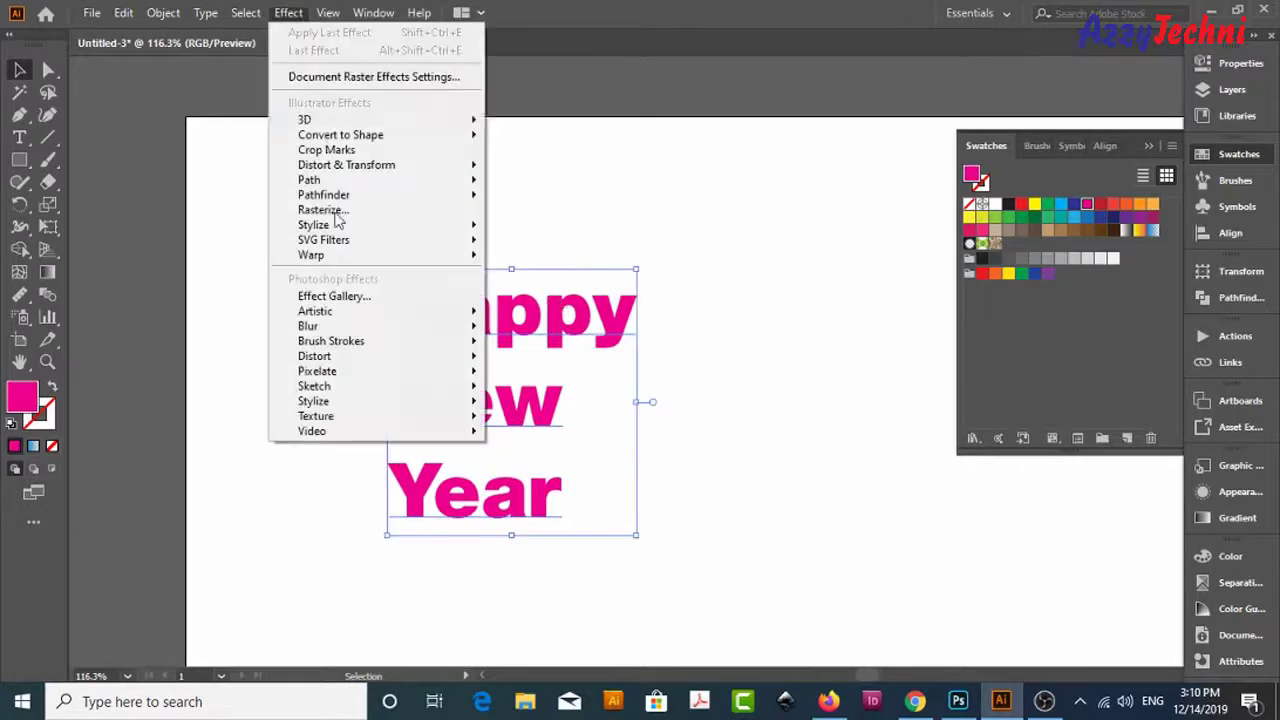
click(545, 123)
drag(590, 200, 1033, 248)
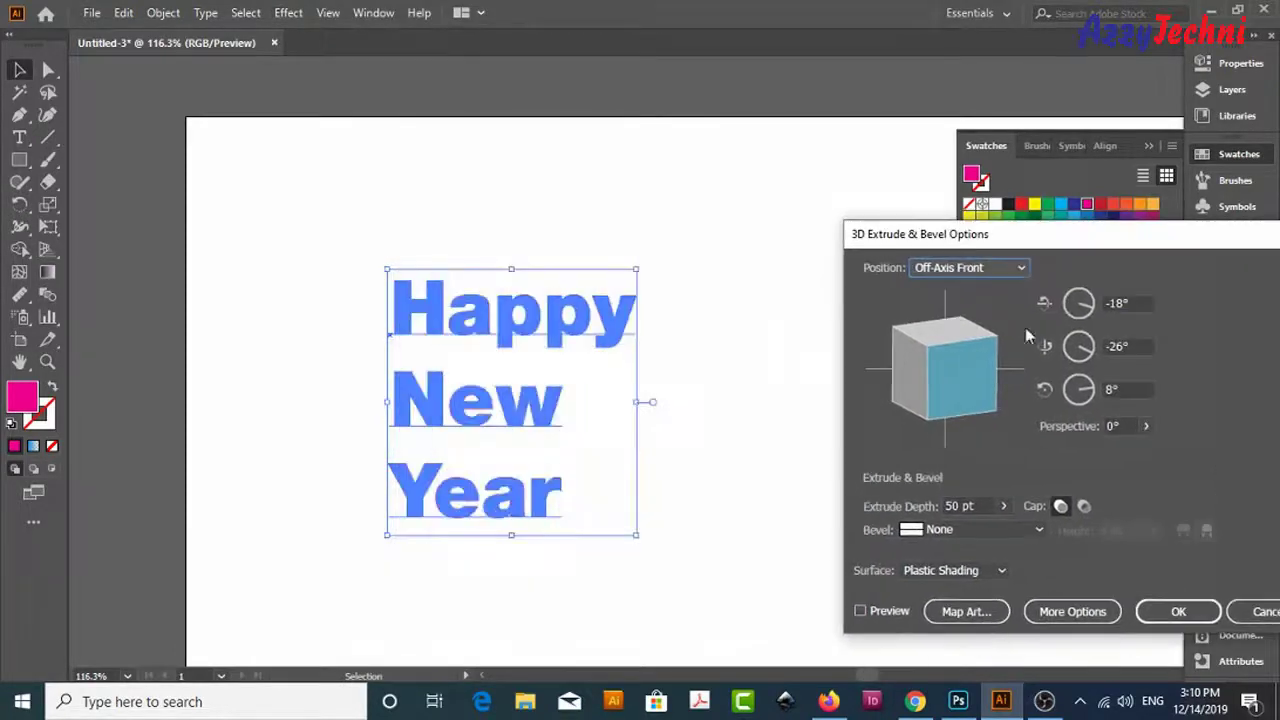
click(860, 611)
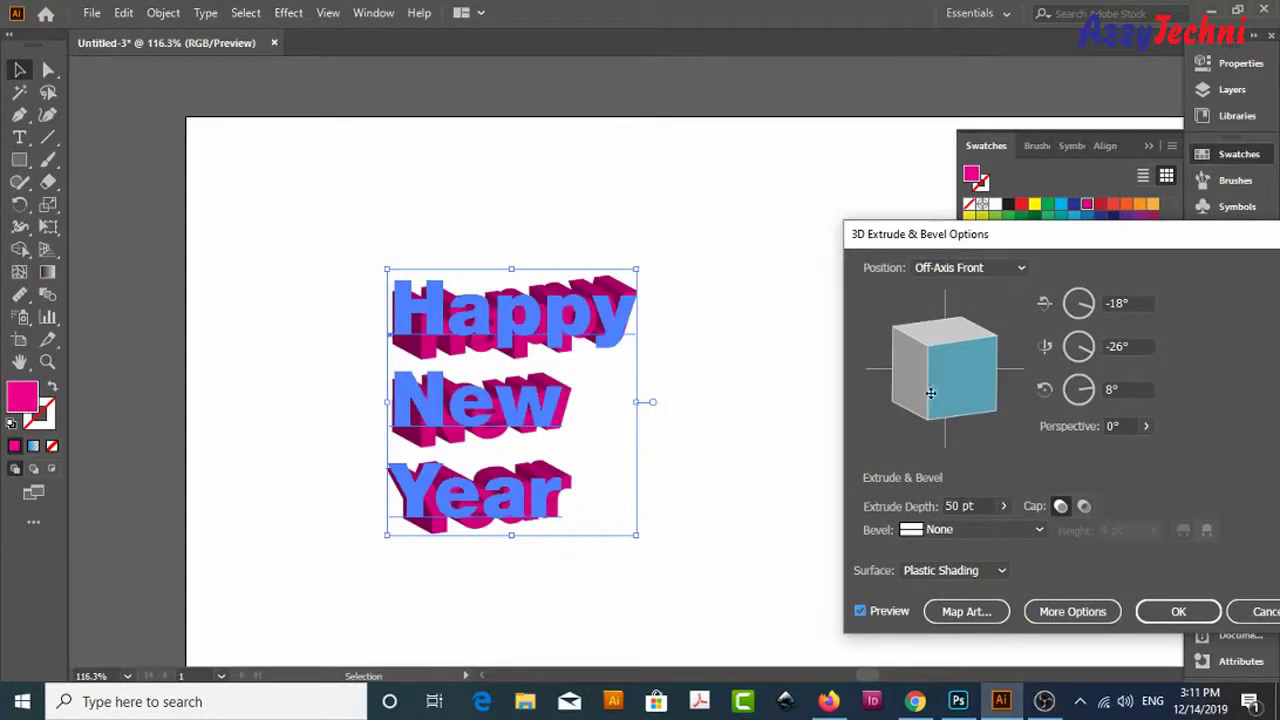
mouse_move(930, 393)
mouse_down()
mouse_move(976, 343)
mouse_move(984, 350)
mouse_move(917, 340)
mouse_move(951, 335)
mouse_up()
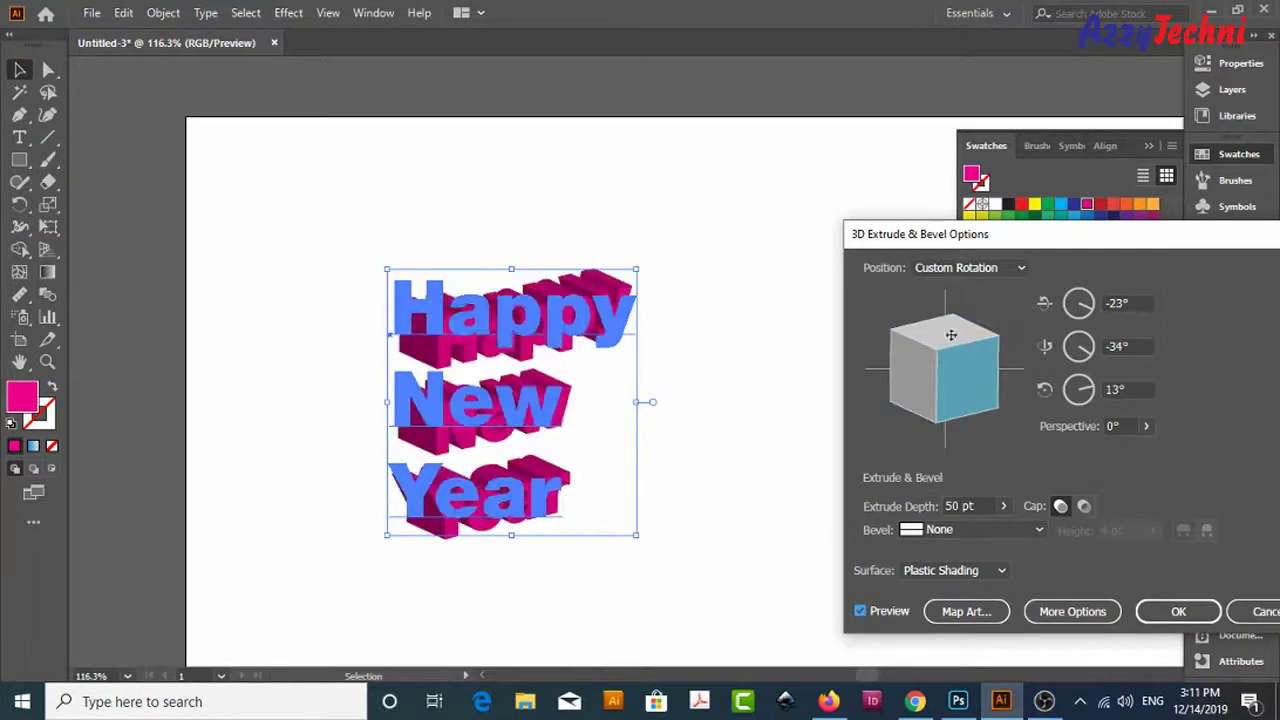
drag(1021, 247, 931, 219)
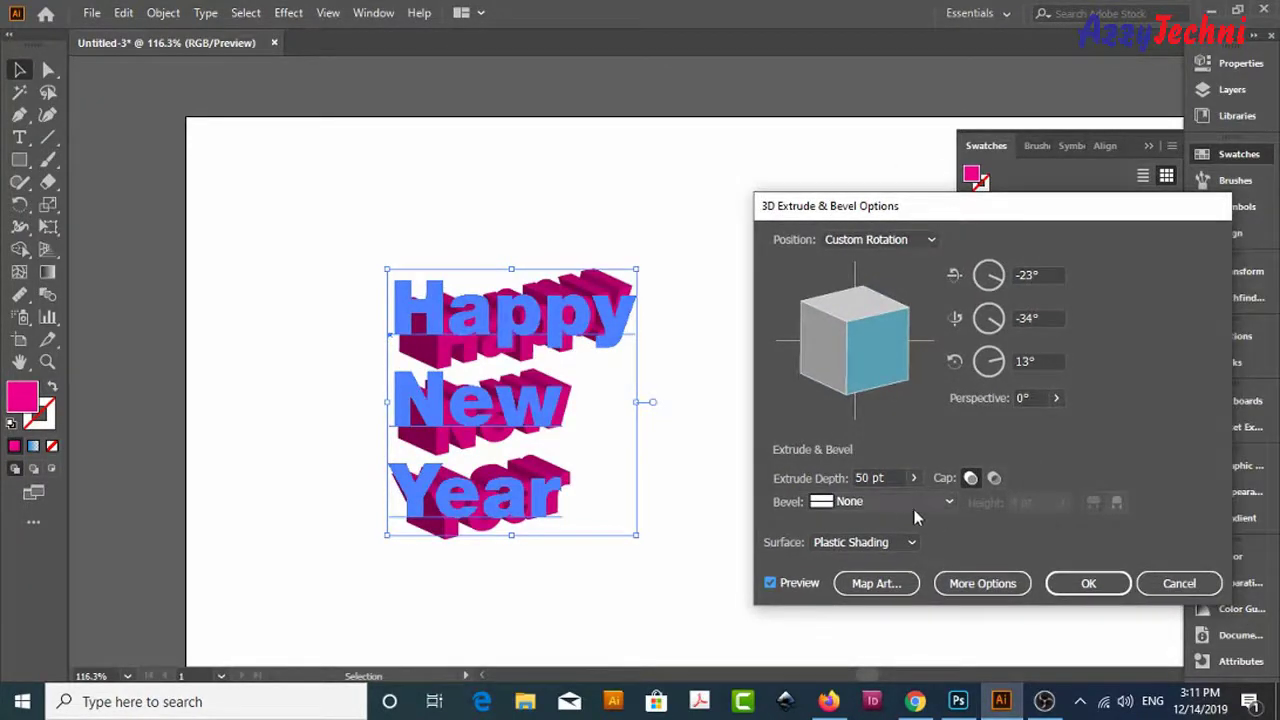
- Set the extrude depth to 78 pt with a Tall-Round bevel and confirm
click(913, 478)
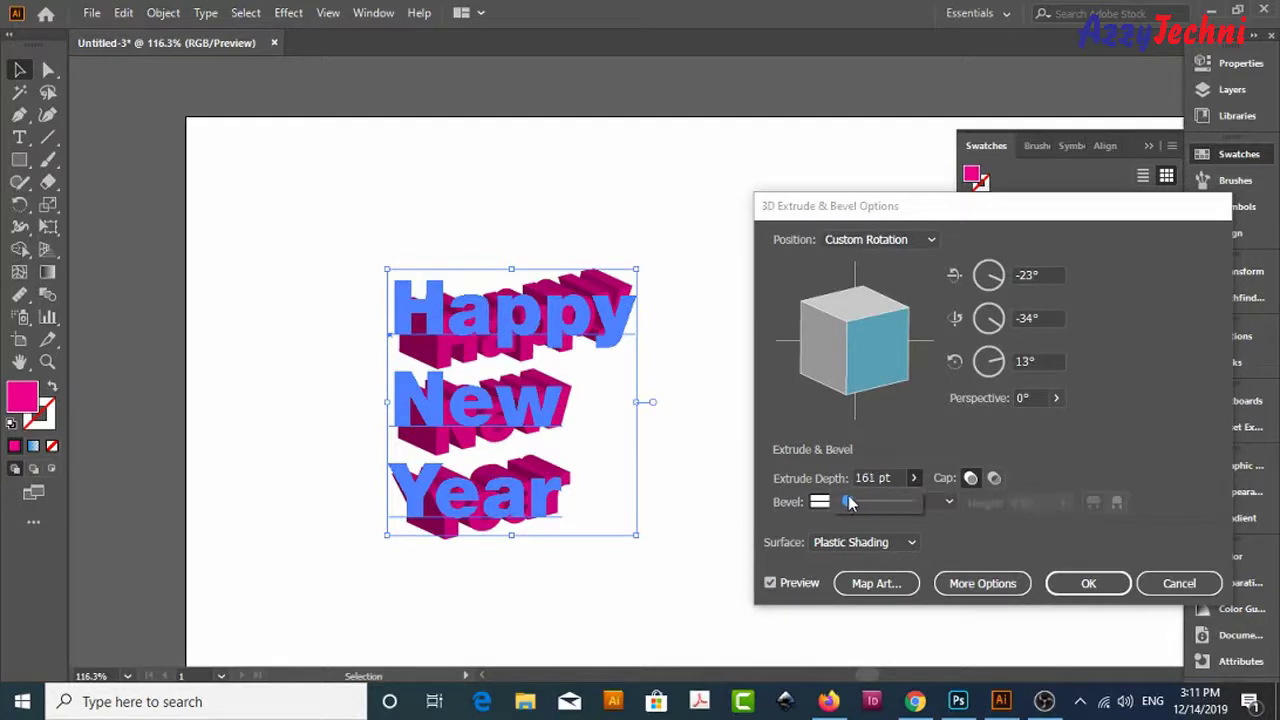
drag(849, 502, 846, 503)
click(1144, 441)
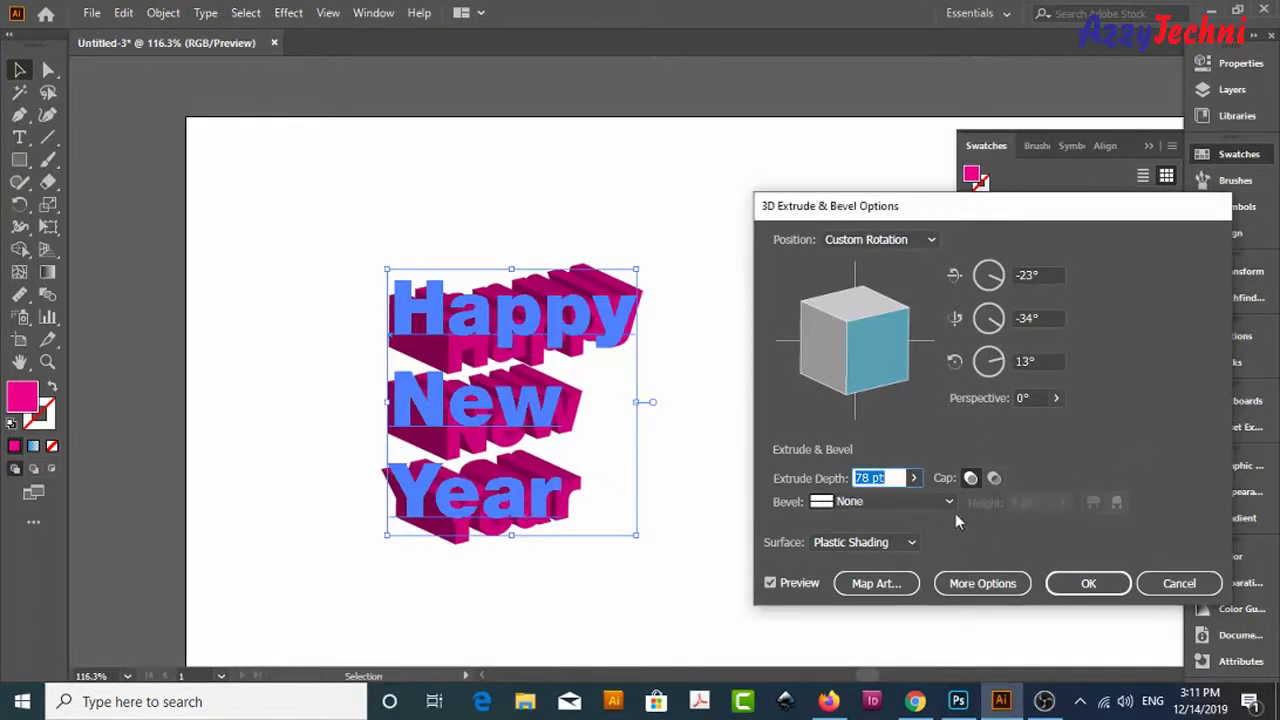
click(948, 501)
click(940, 540)
click(920, 498)
click(897, 482)
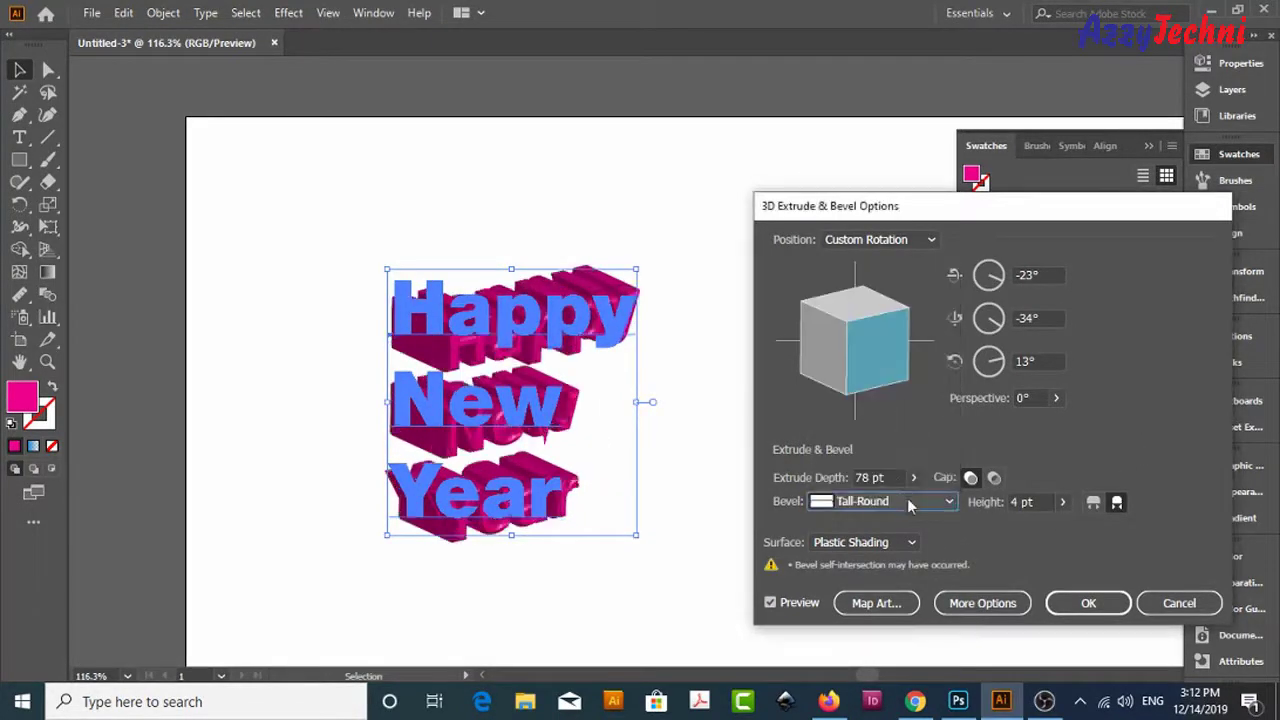
click(1086, 603)
- Scale the 3D text up and move it up and to the left
click(795, 300)
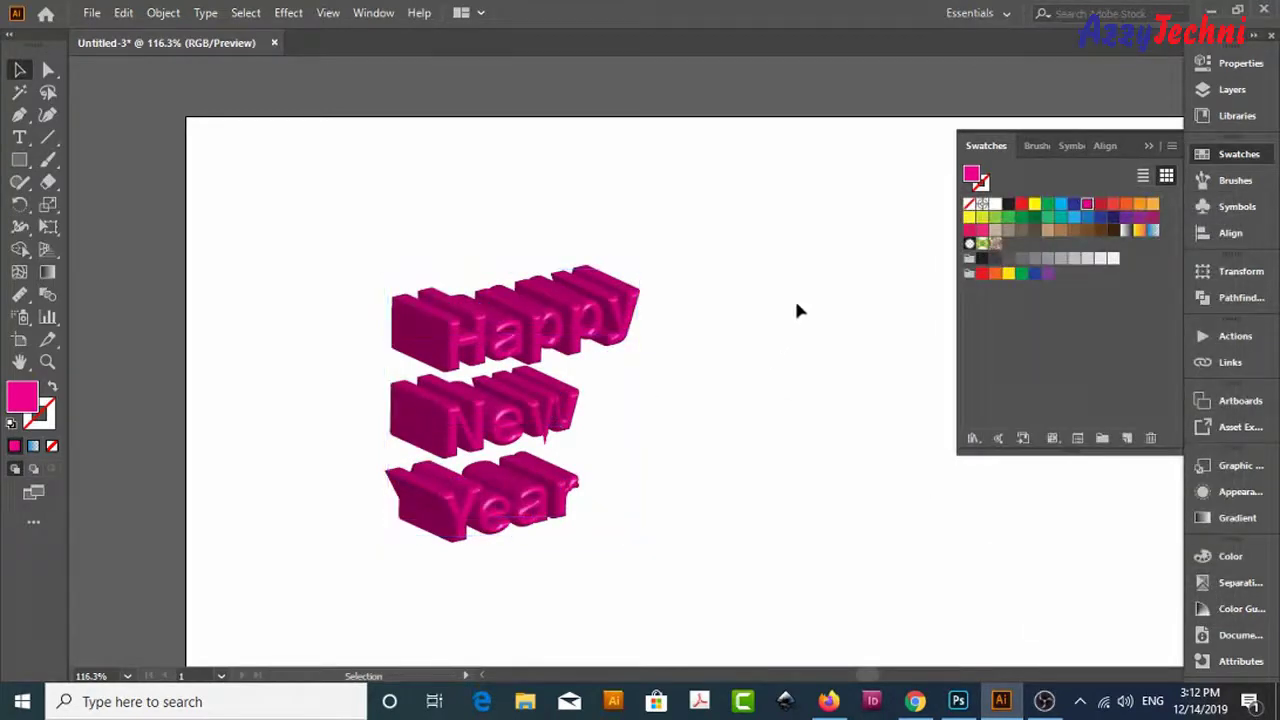
key(z)
drag(355, 258, 735, 563)
key(v)
click(692, 360)
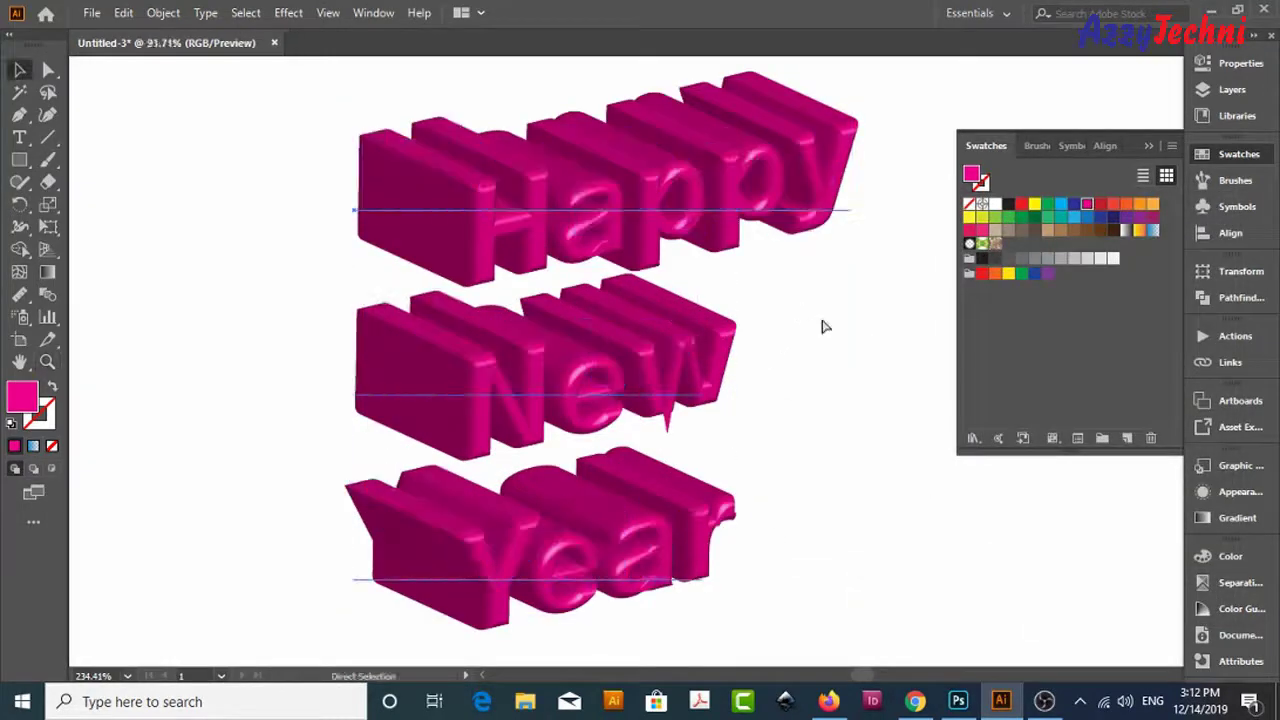
key(ctrl+minus)
key(ctrl+minus)
key(ctrl+minus)
drag(562, 364, 717, 528)
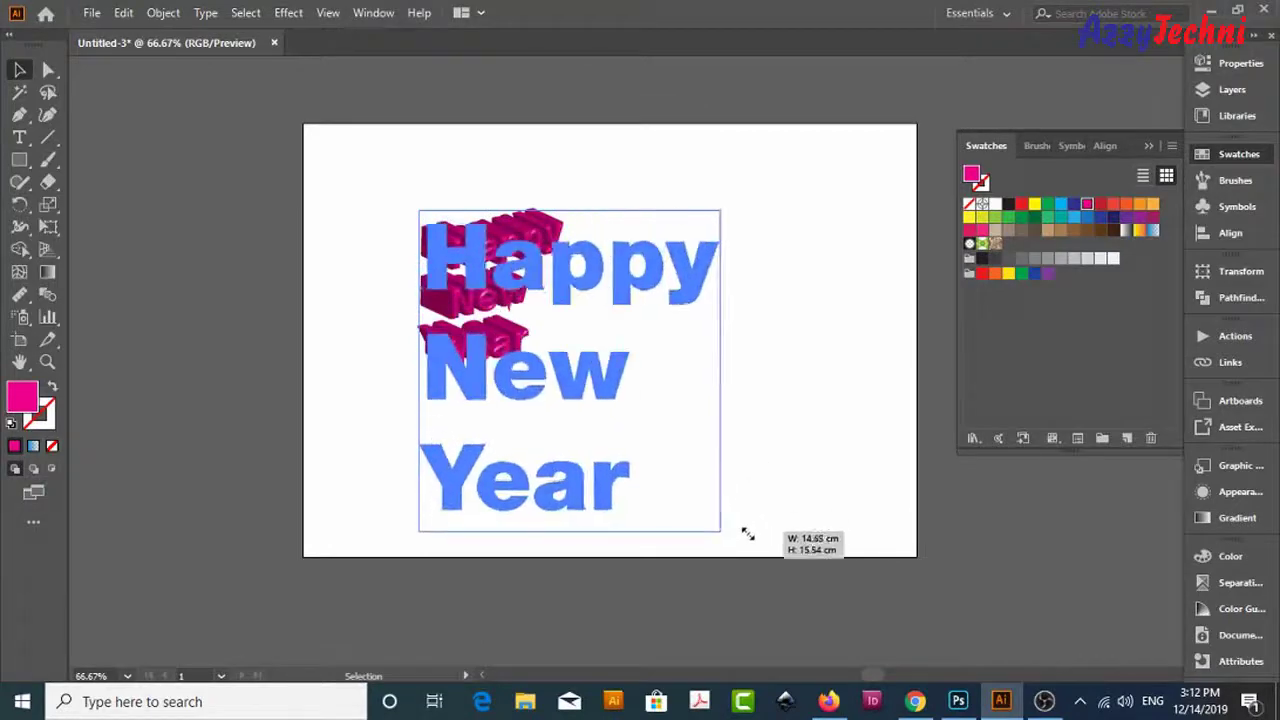
drag(595, 380, 522, 345)
- Reduce the 3D text's leading to 123 pt
key(z)
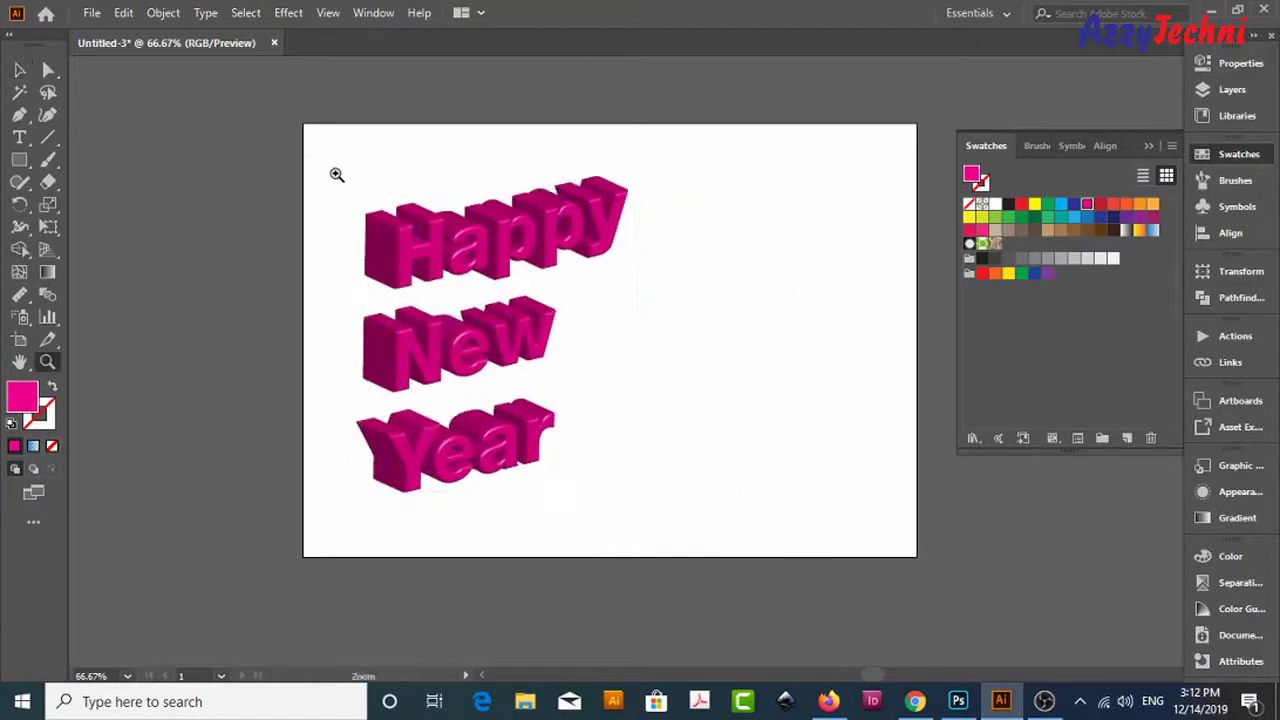
drag(306, 156, 783, 497)
key(v)
key(ctrl+a)
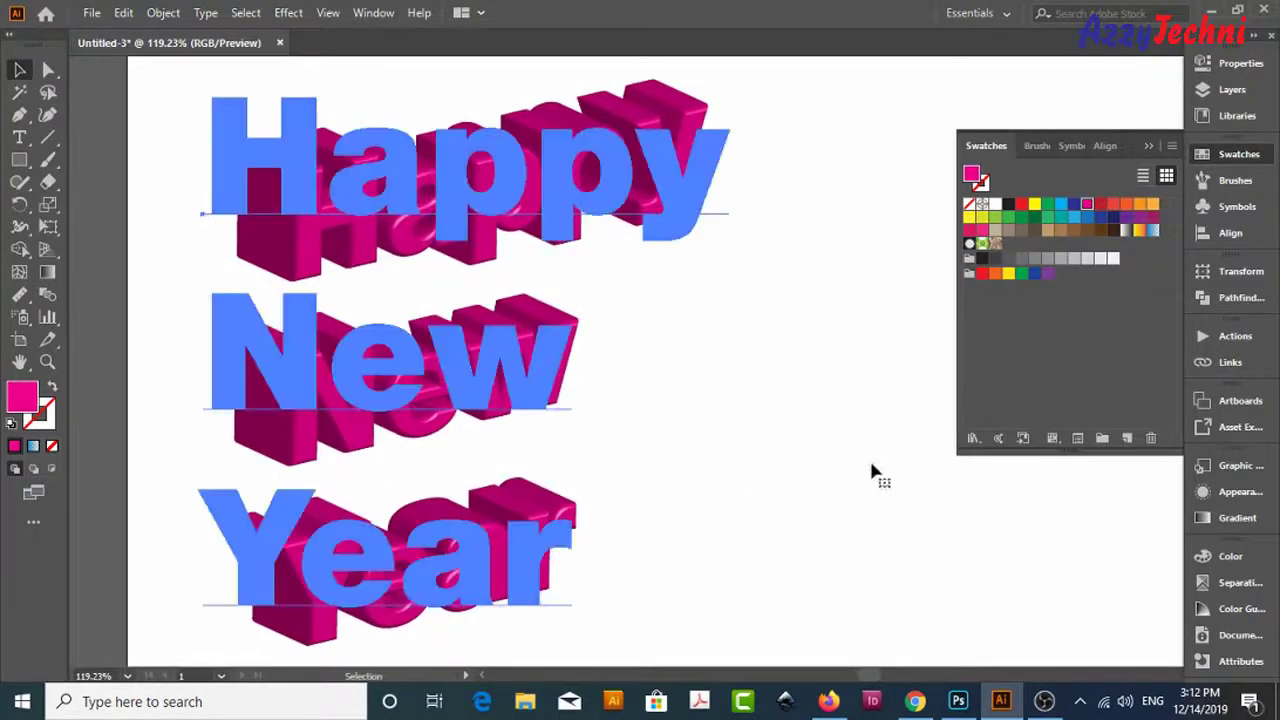
key(ctrl+t)
click(1135, 524)
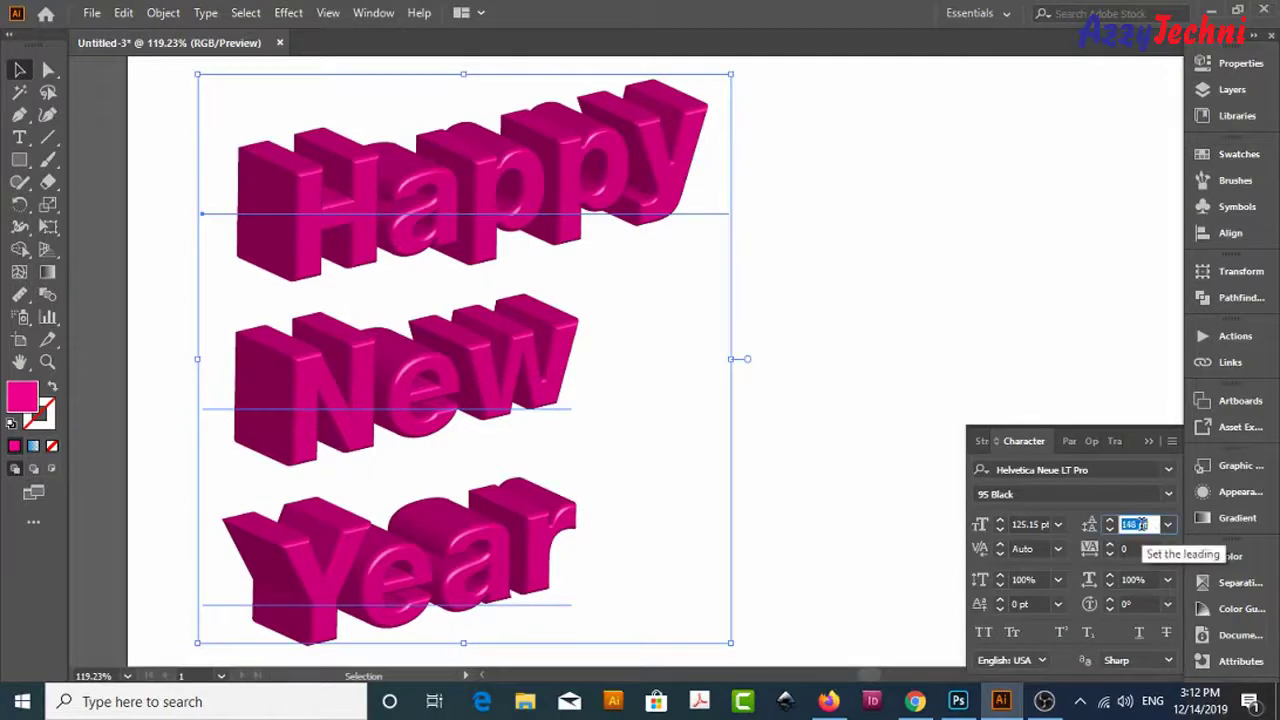
key(Down)
key(Down)
key(Down)
key(Down)
key(Down)
key(Down)
key(Down)
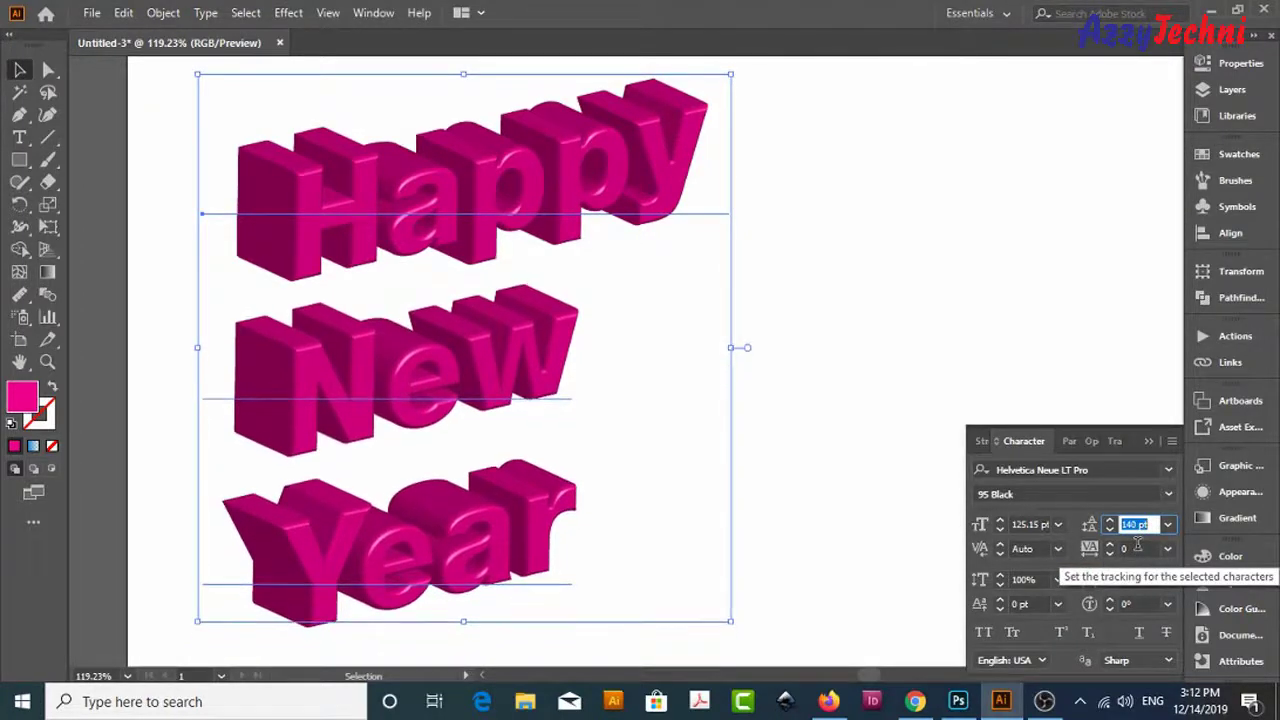
key(Down)
key(Down)
key(Down)
key(Down)
key(Down)
key(Down)
key(Down)
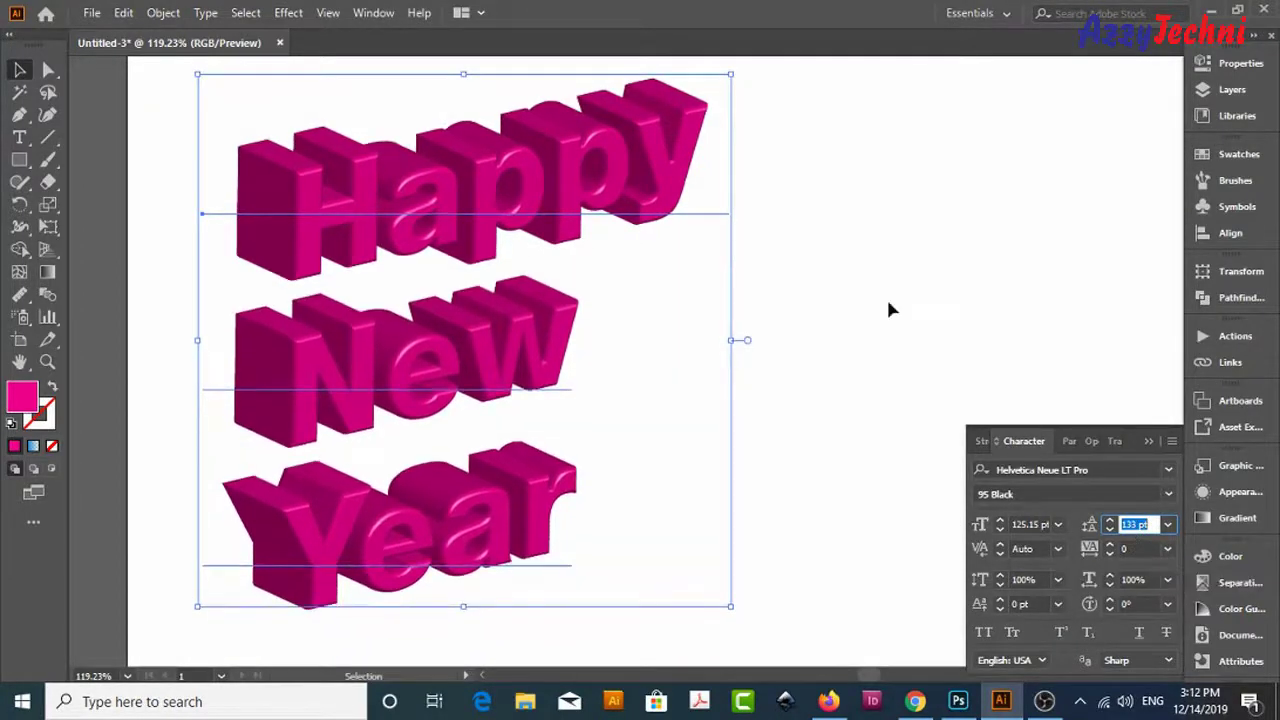
key(Down)
key(Down)
key(Down)
key(Down)
key(Down)
key(Down)
key(Down)
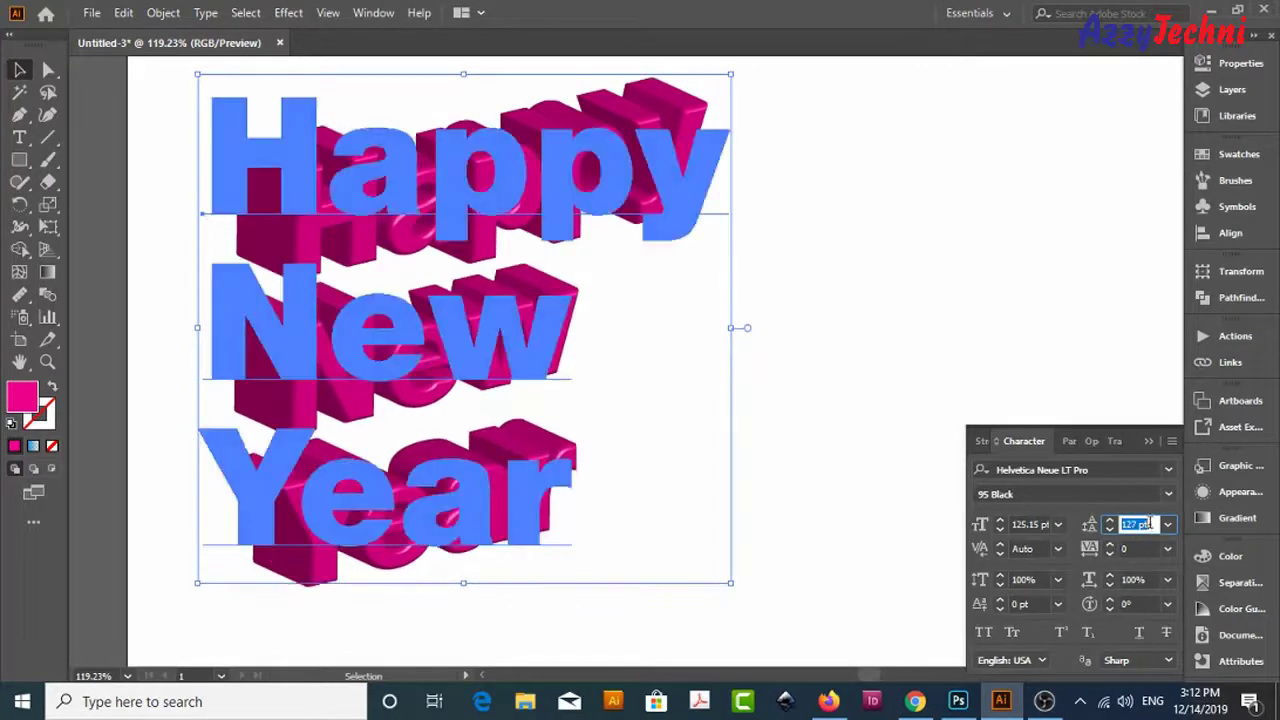
click(920, 269)
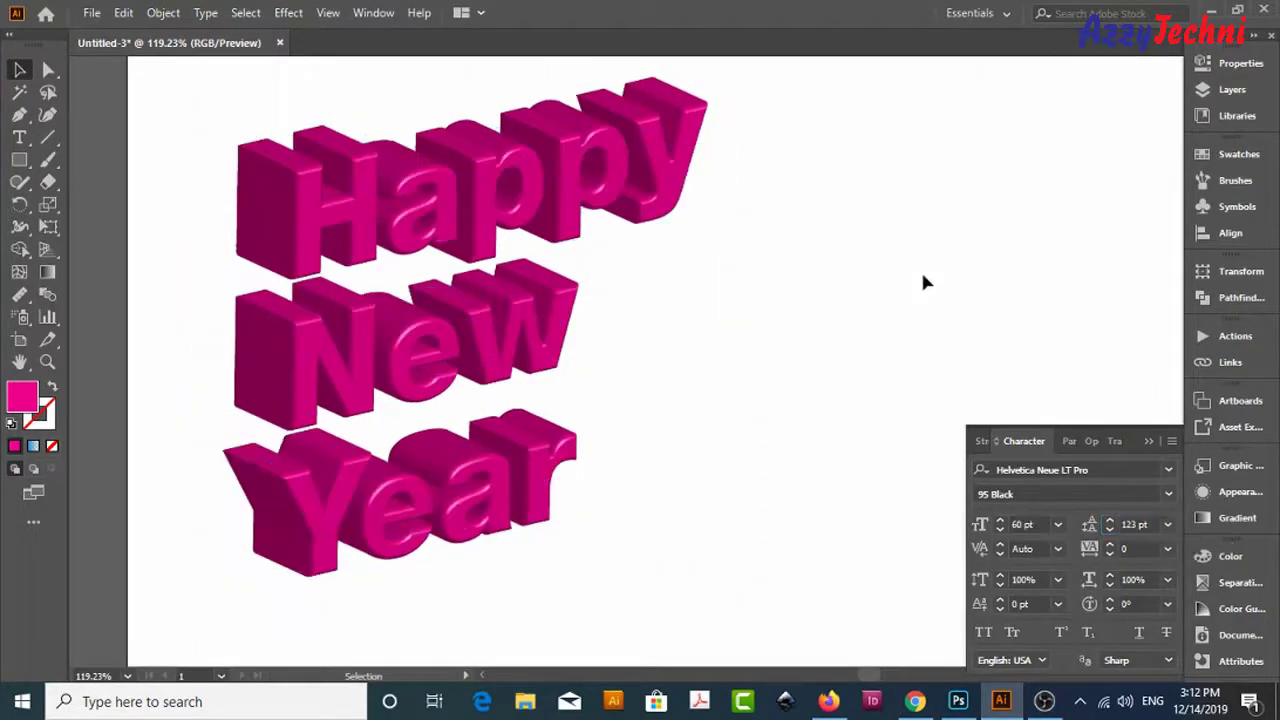
drag(920, 269, 891, 237)
click(1262, 66)
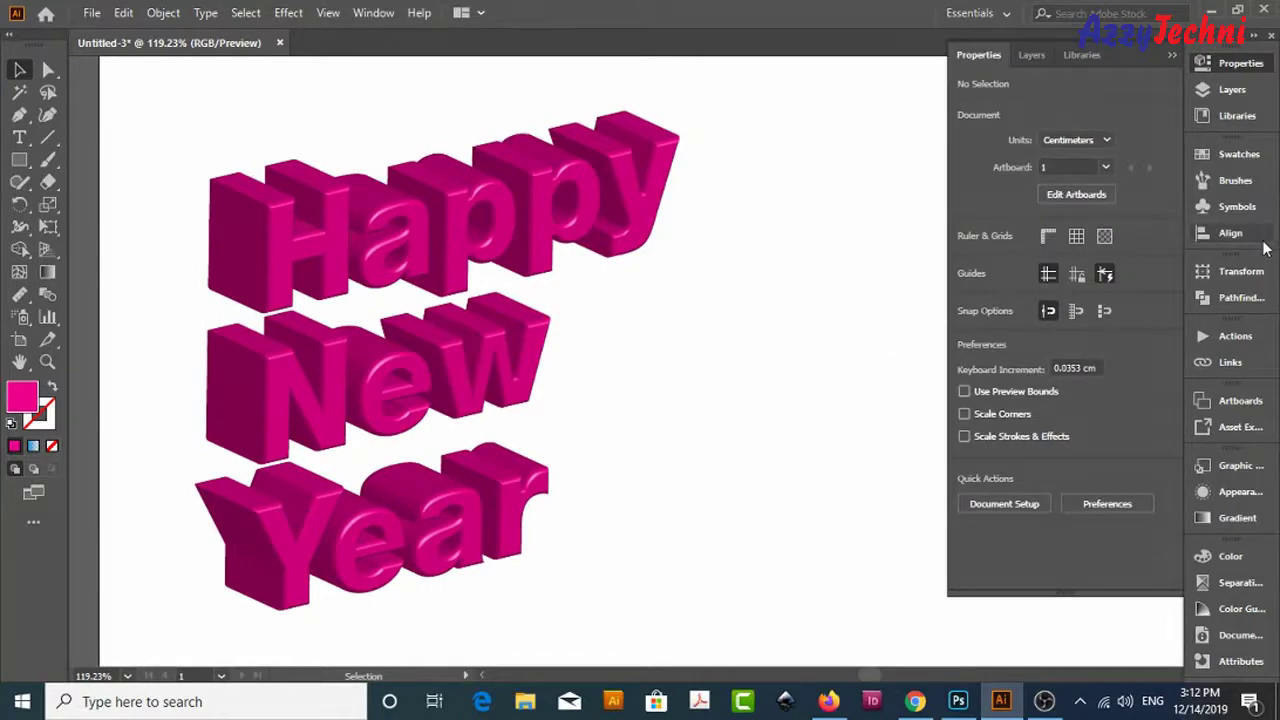
- Recolour the letters of Happy: orange H, plus blue, dark blue and green letters
click(1239, 154)
double_click(374, 205)
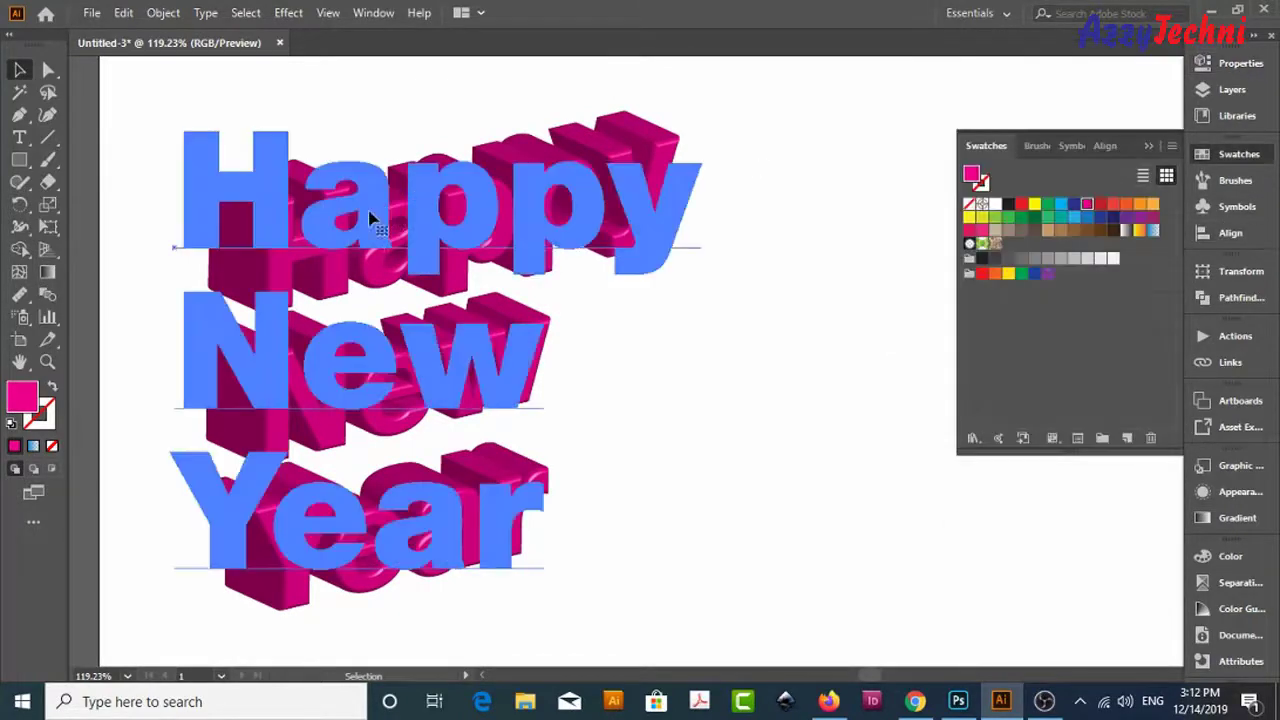
mouse_move(374, 205)
mouse_down()
mouse_move(332, 204)
mouse_move(610, 215)
mouse_up()
click(1099, 220)
click(1021, 218)
drag(702, 190, 612, 192)
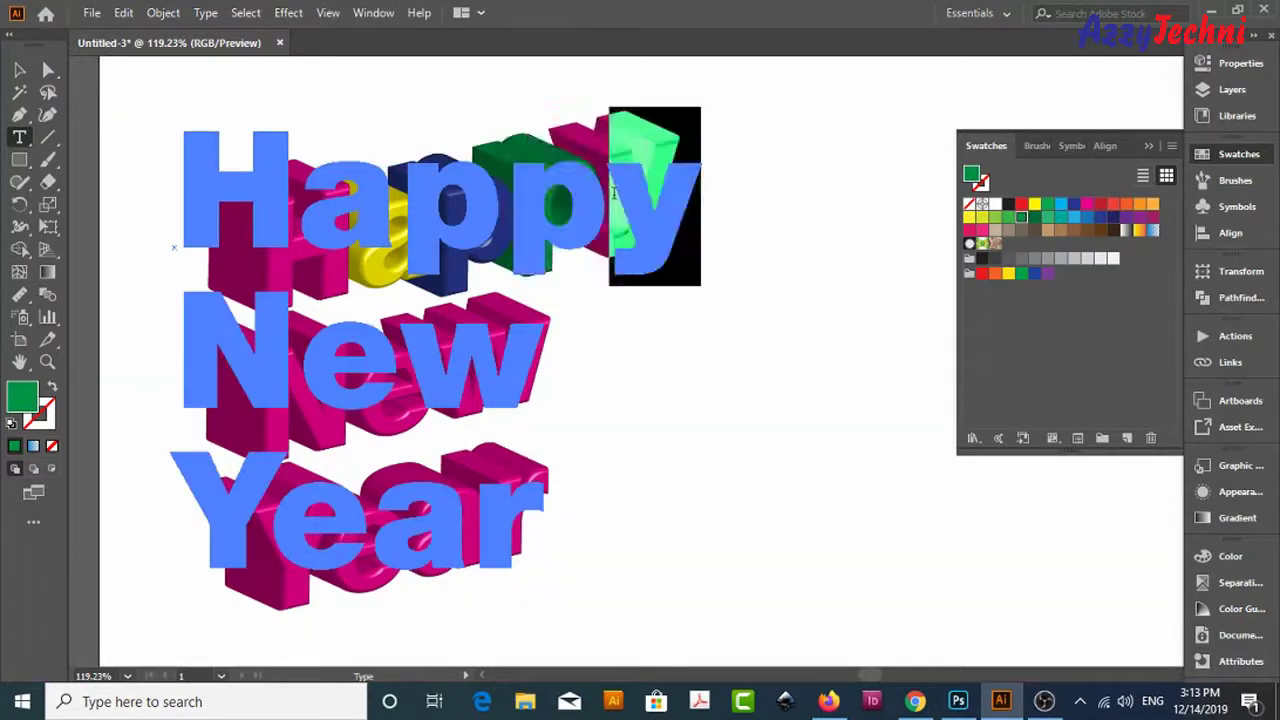
click(1073, 220)
drag(398, 220, 498, 228)
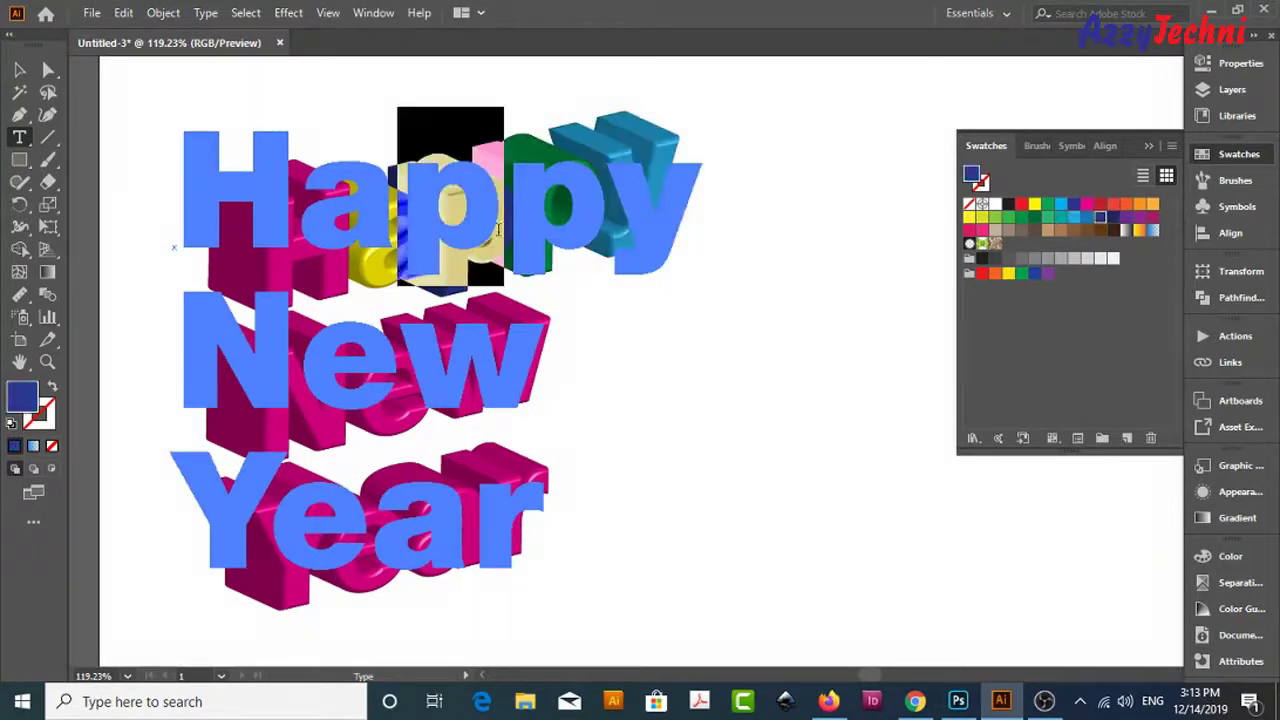
click(1073, 220)
click(298, 190)
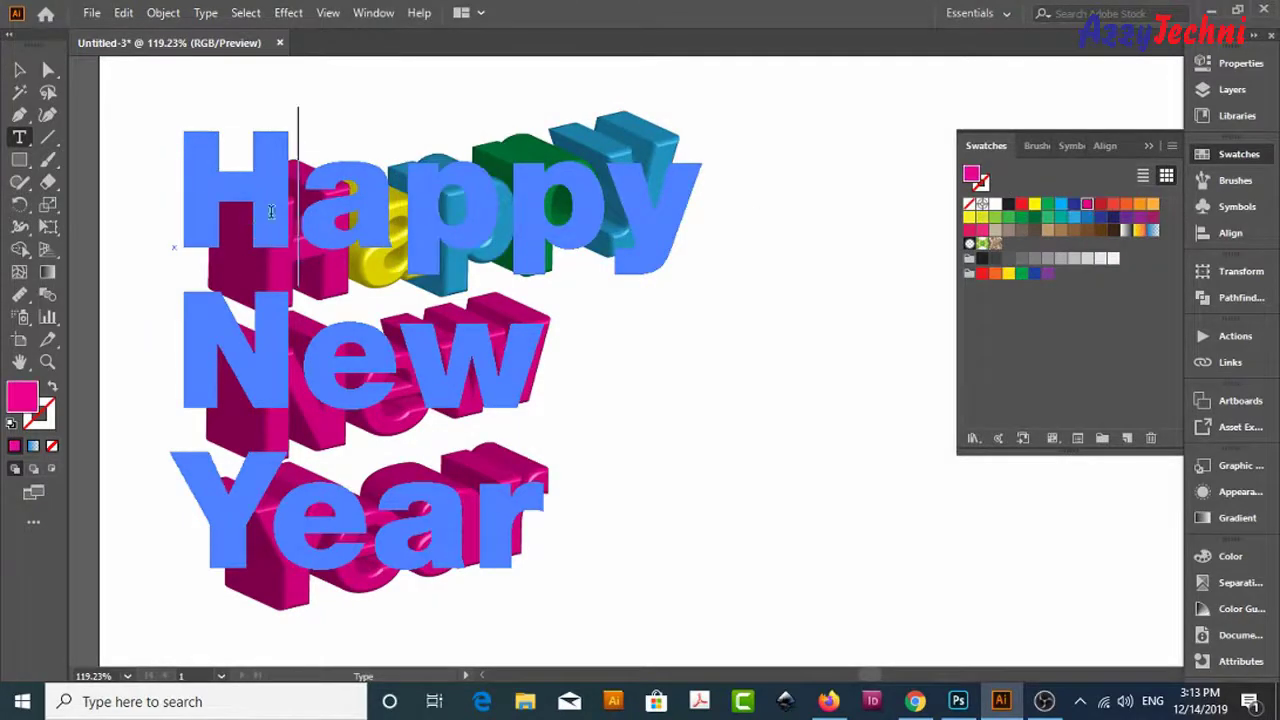
drag(298, 190, 176, 195)
click(1152, 205)
click(673, 166)
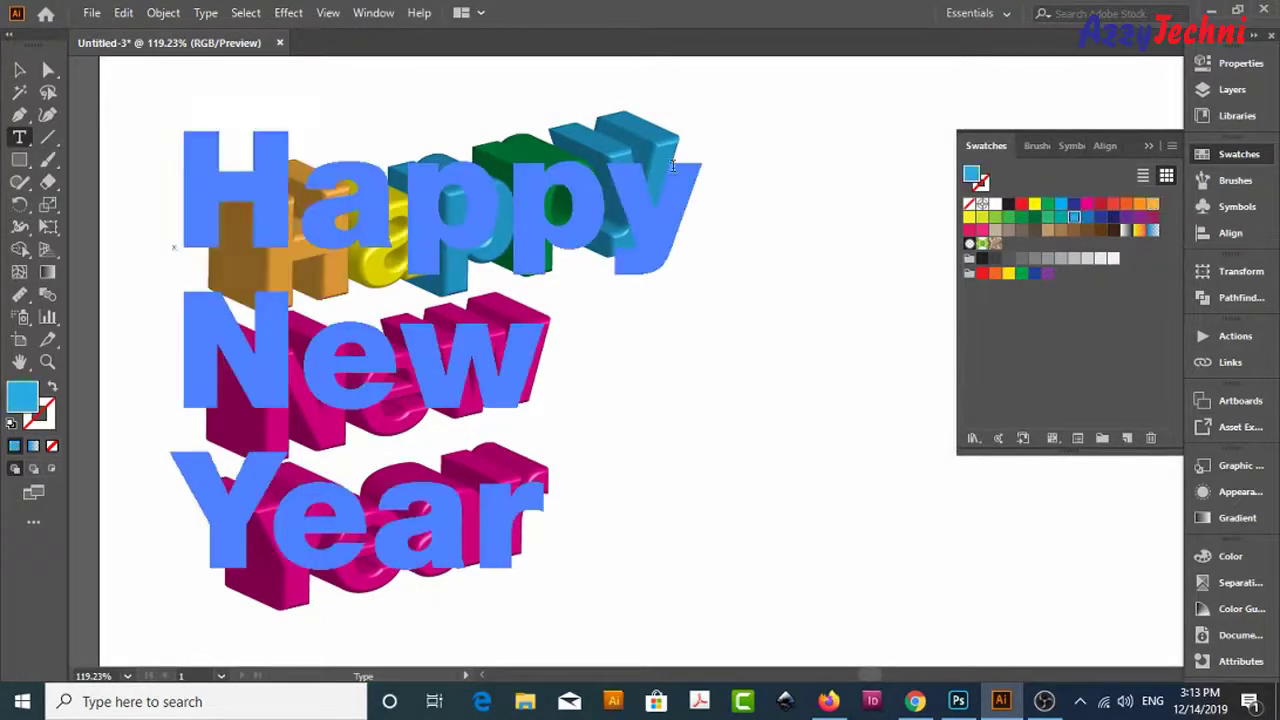
- Colour the letters of New: teal blue N, green e, orange w
drag(293, 378, 168, 380)
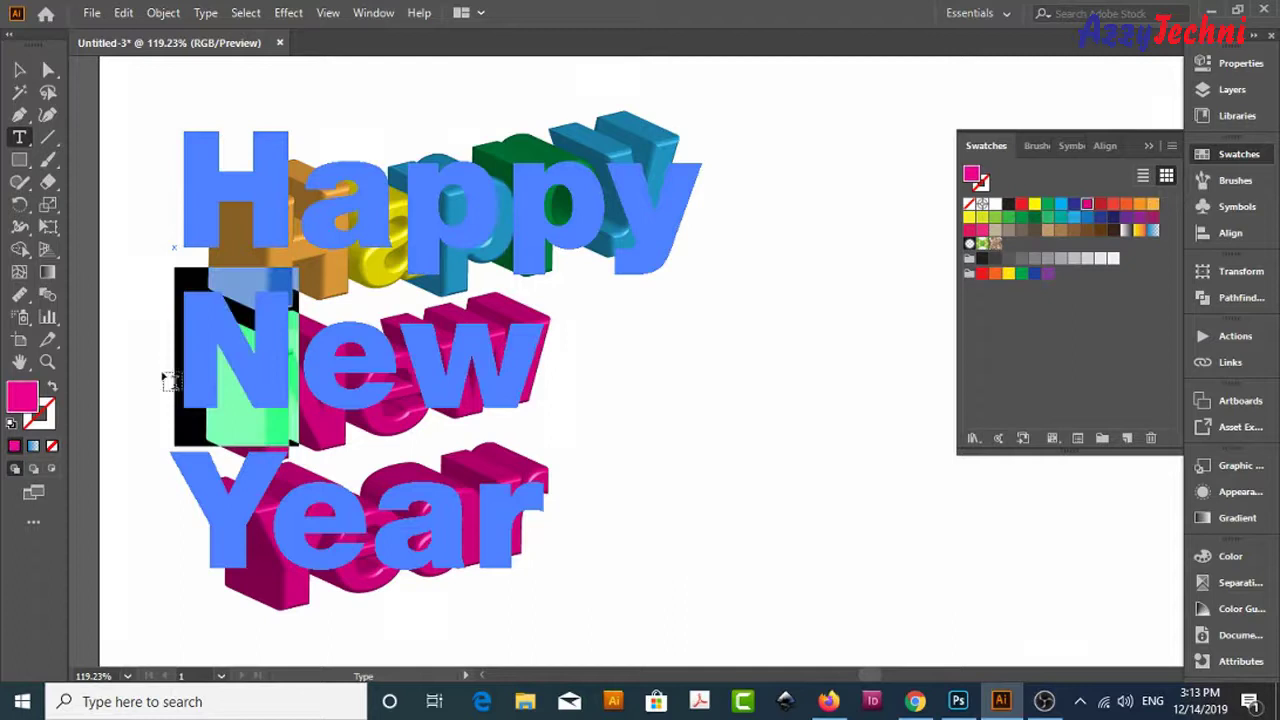
click(1073, 216)
drag(402, 352, 298, 352)
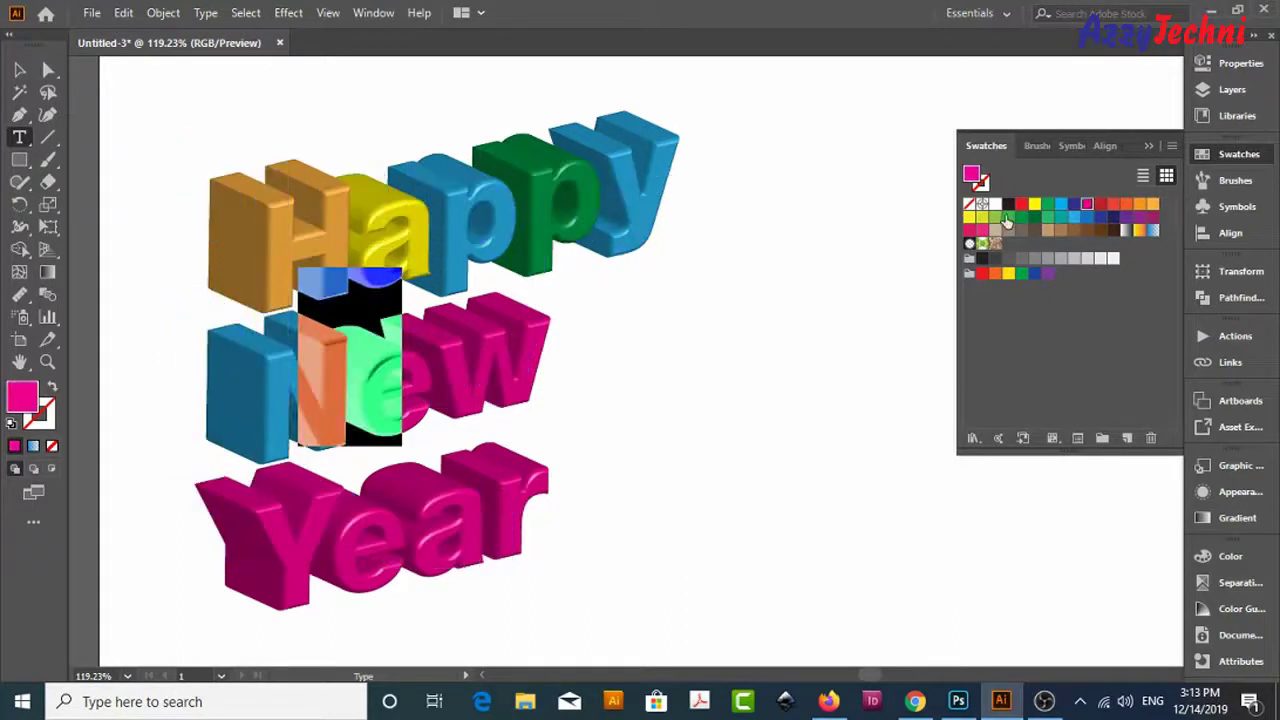
click(1008, 216)
drag(402, 355, 543, 355)
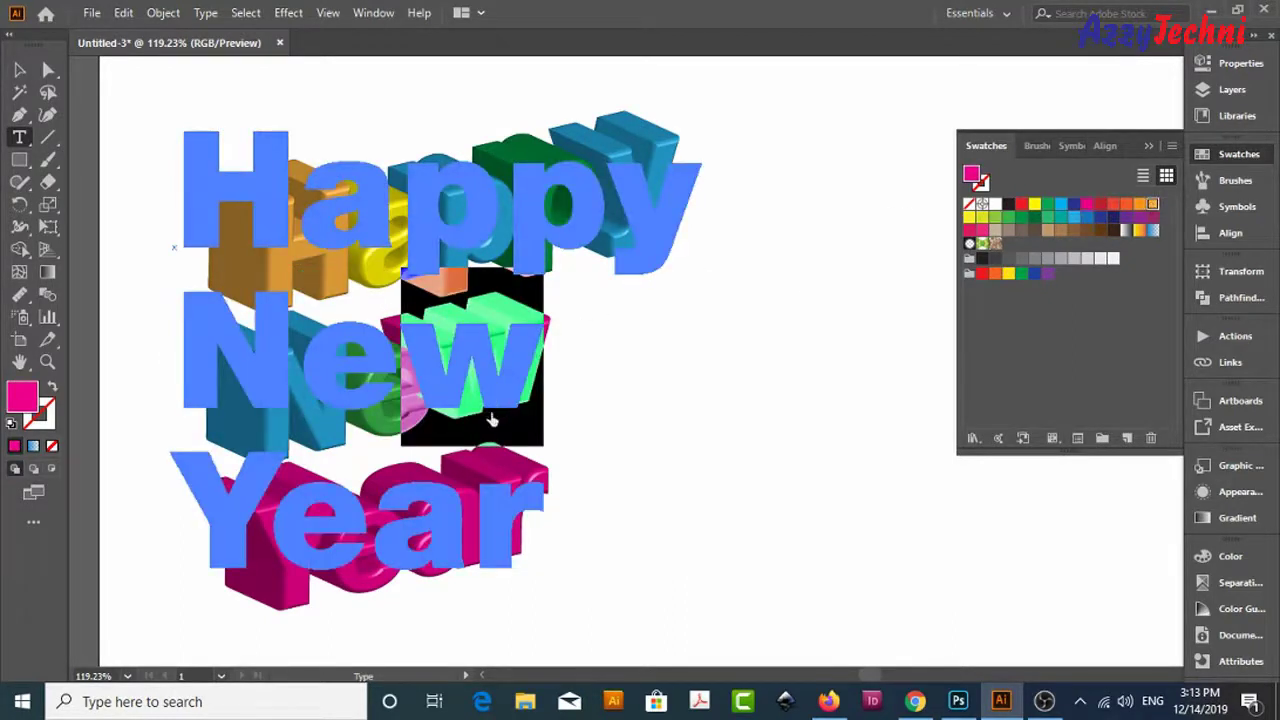
click(1047, 230)
- Colour the letters of Year: yellow Y, tan e, blue a, orange r
drag(270, 520, 172, 520)
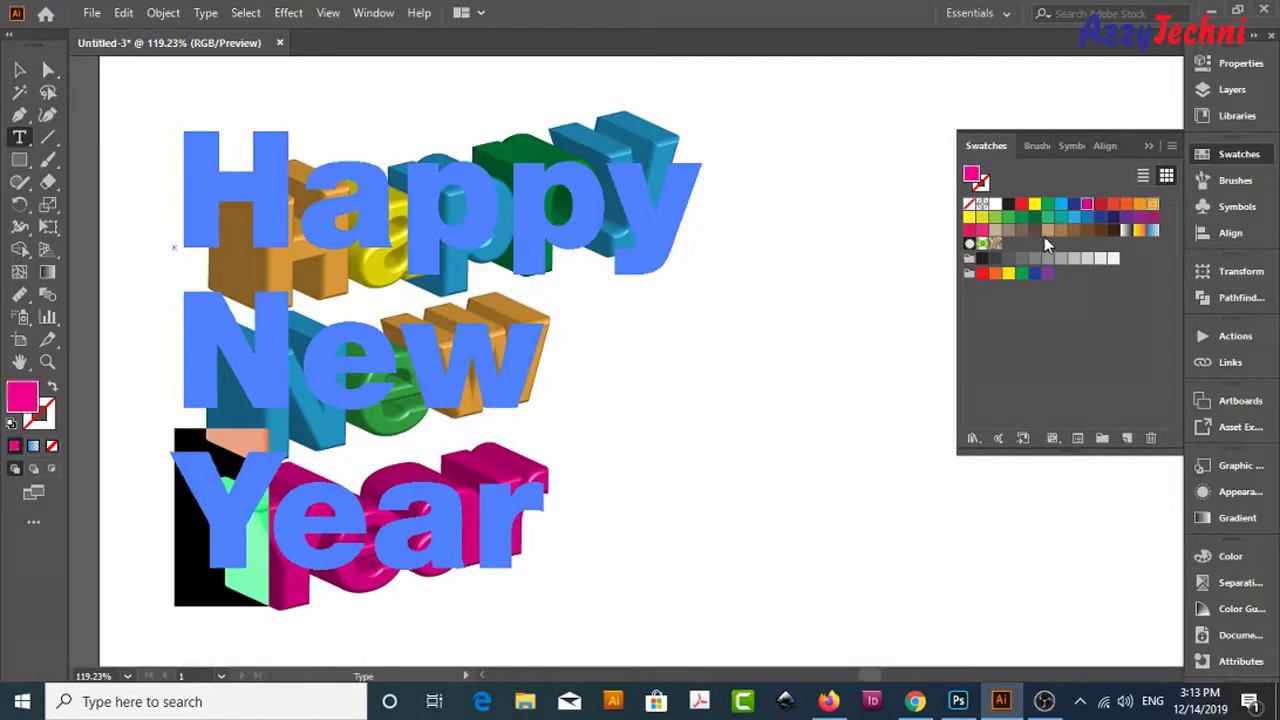
click(1034, 204)
key(Right)
key(shift+Right)
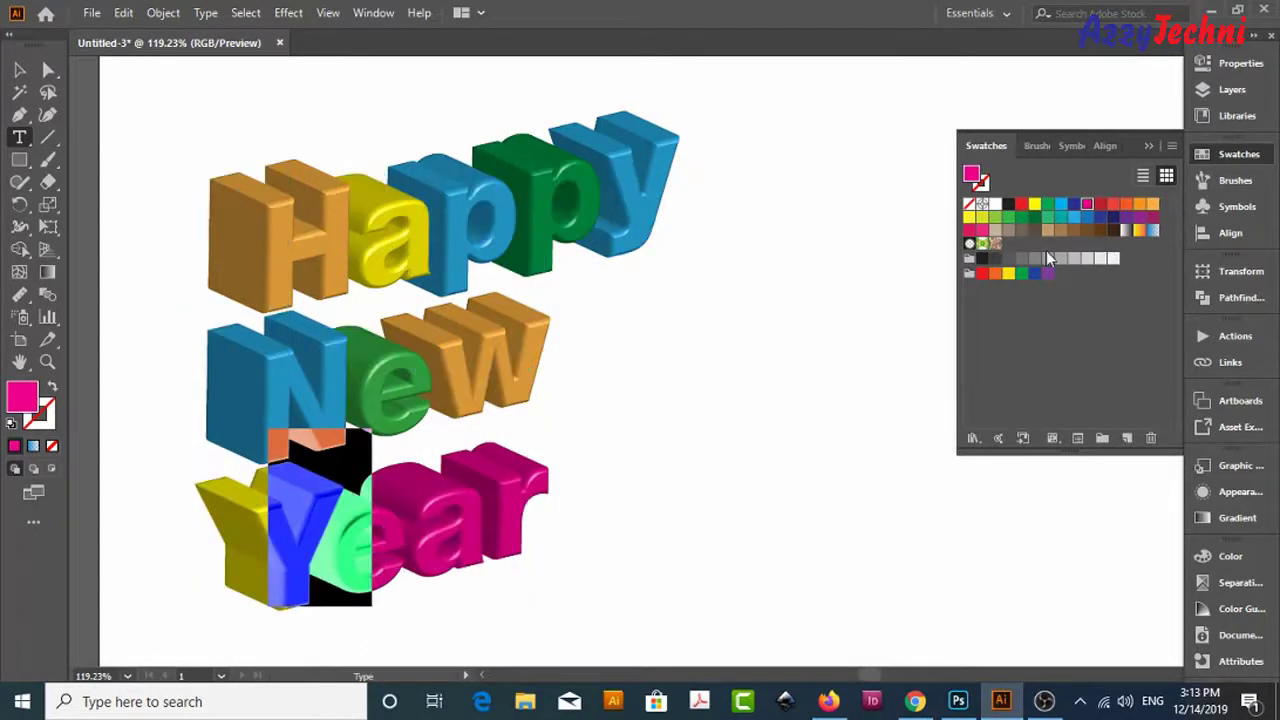
click(1046, 232)
key(Right)
key(shift+Right)
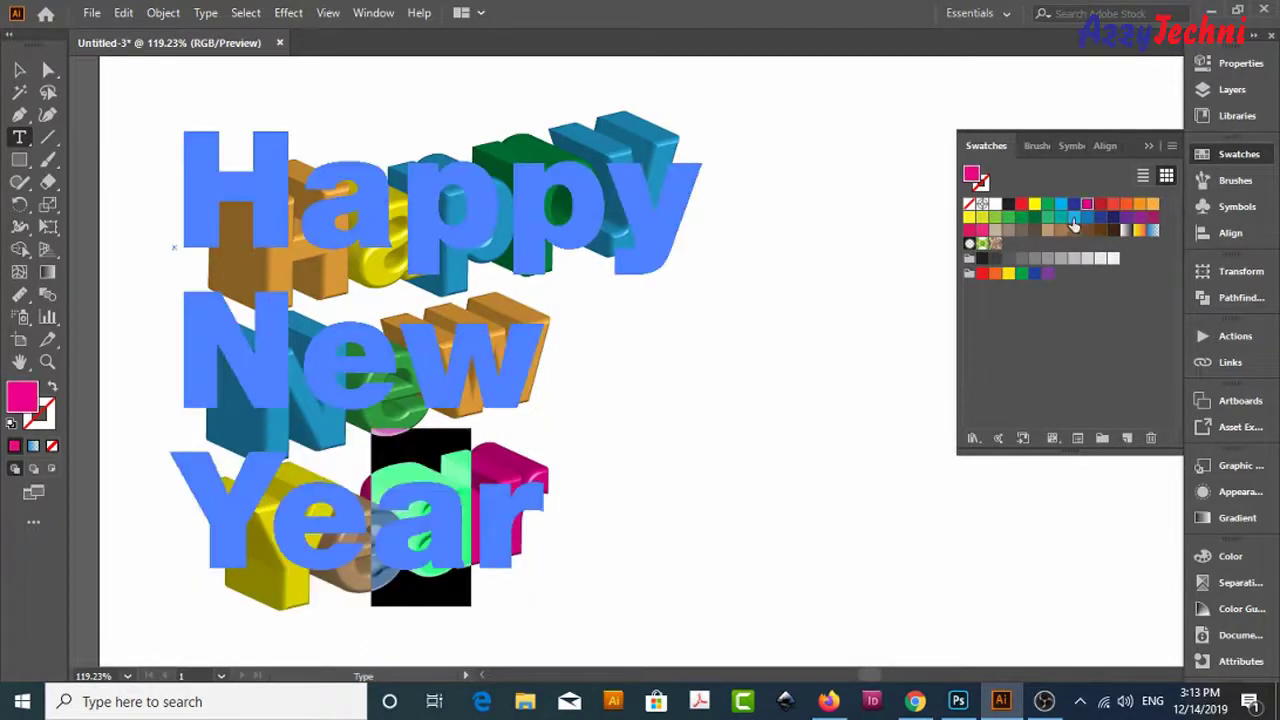
click(1074, 216)
key(Right)
key(shift+Right)
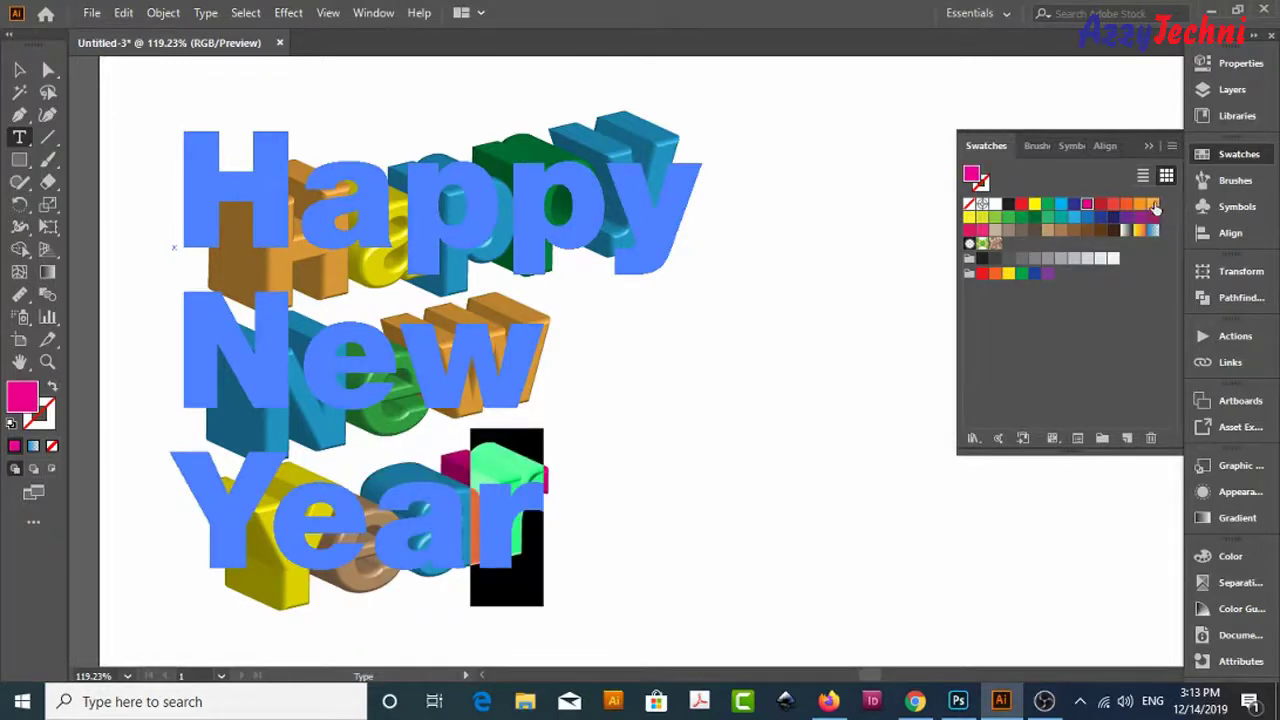
click(1152, 204)
key(Escape)
click(793, 307)
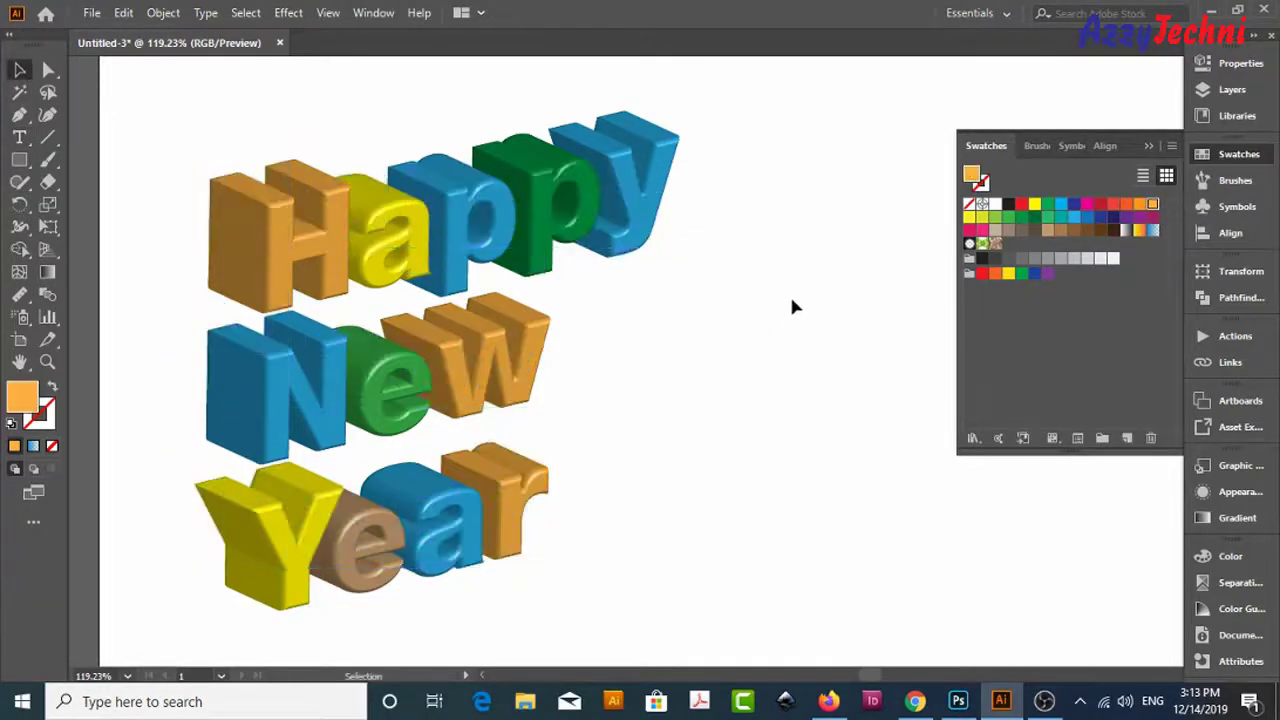
- Scale the multicoloured 3D lettering up to about 156 pt type and recentre it
key(ctrl+minus)
key(ctrl+minus)
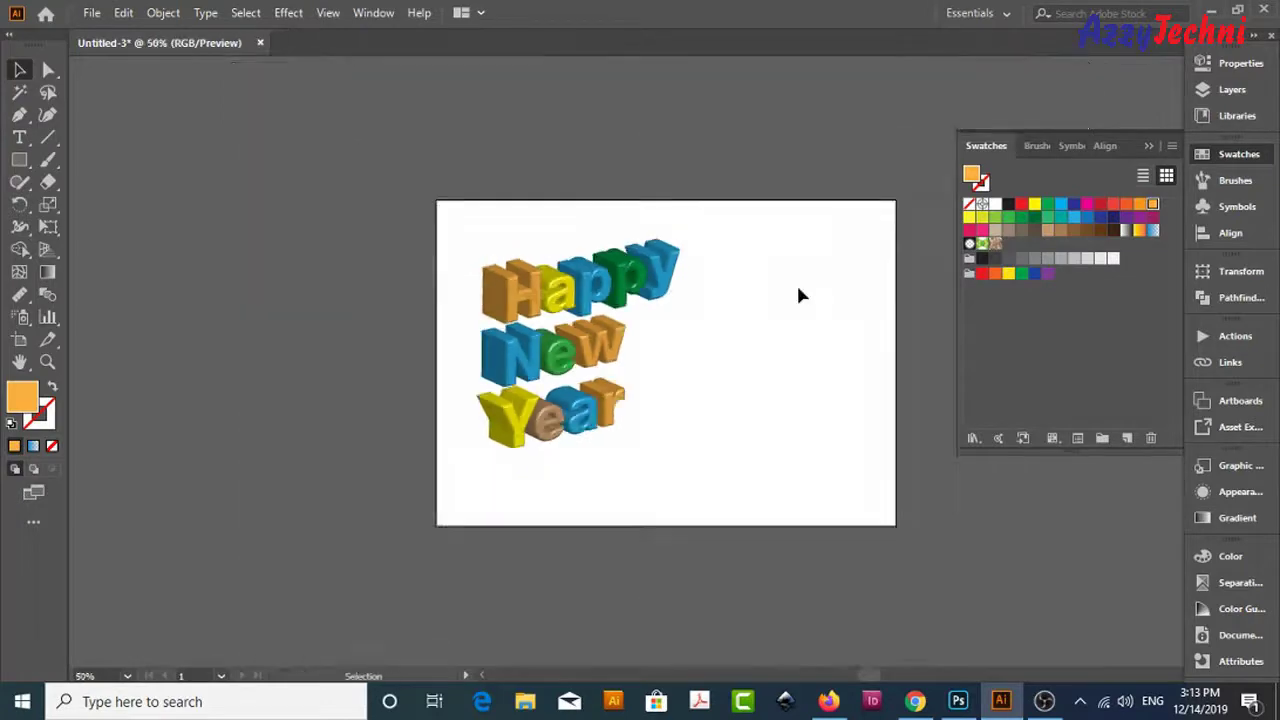
key(z)
key(ctrl+plus)
key(ctrl+a)
key(v)
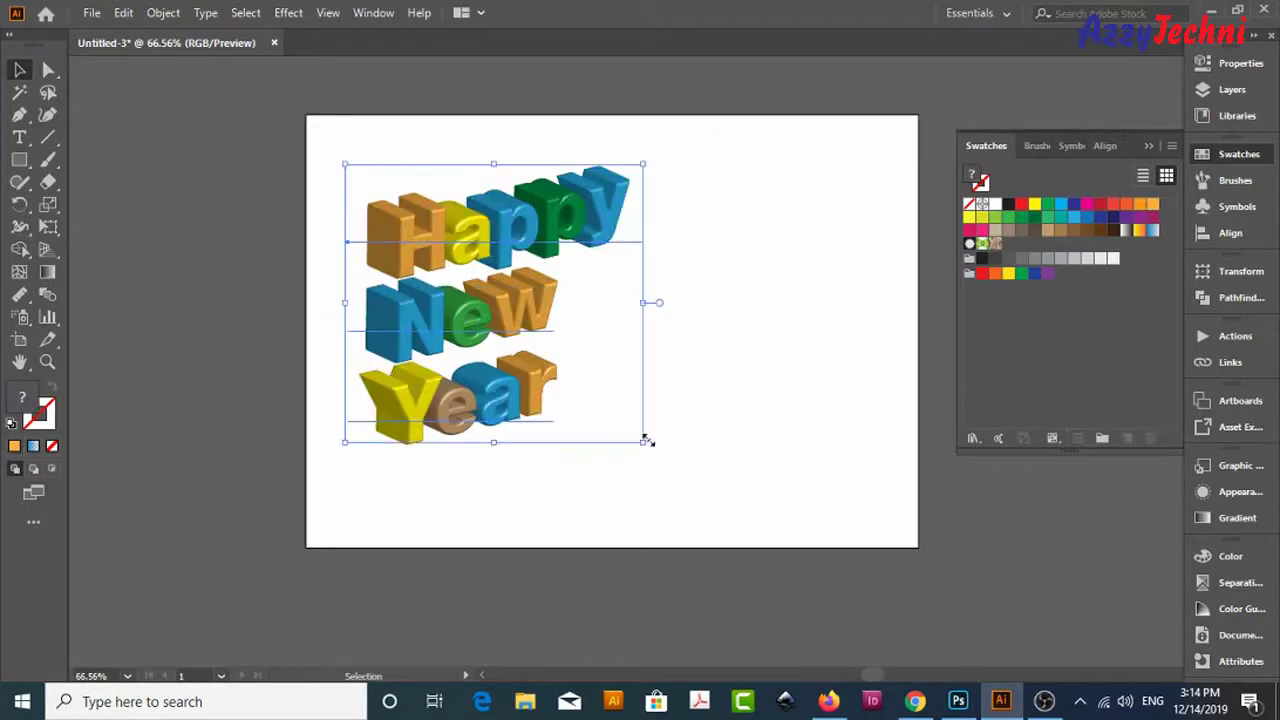
drag(630, 443, 760, 520)
drag(591, 394, 614, 366)
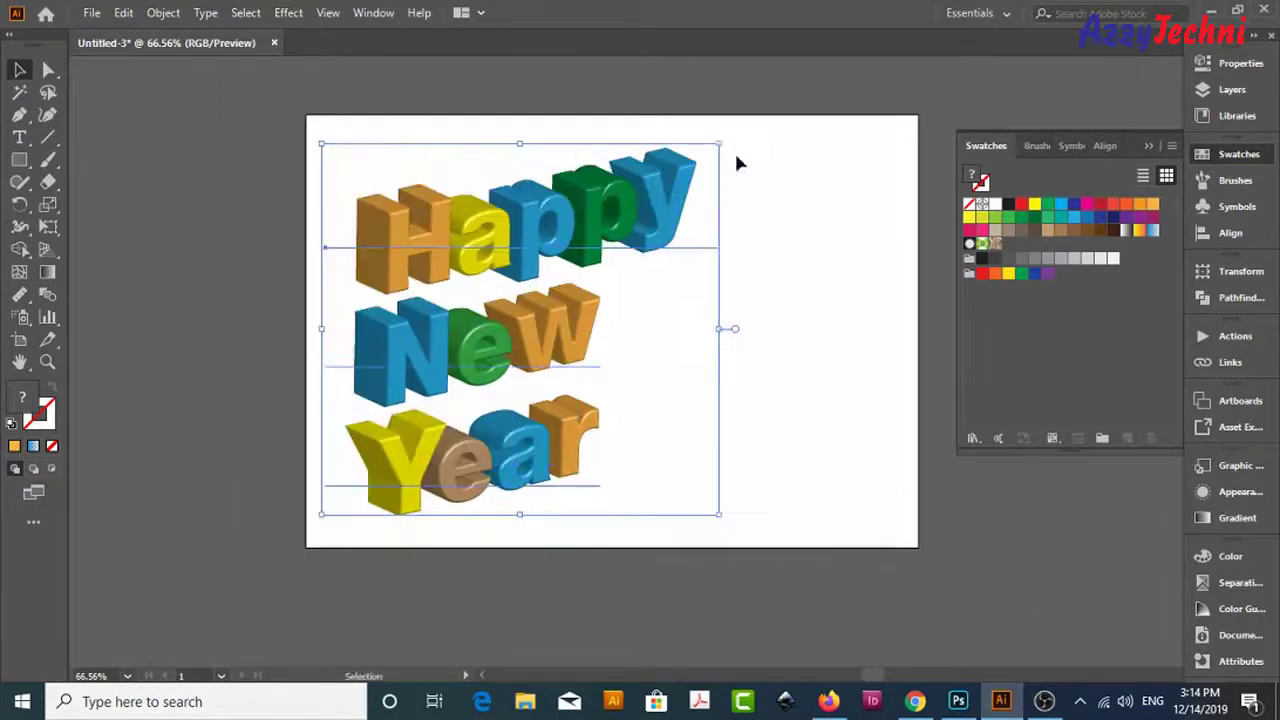
drag(734, 150, 708, 155)
click(774, 165)
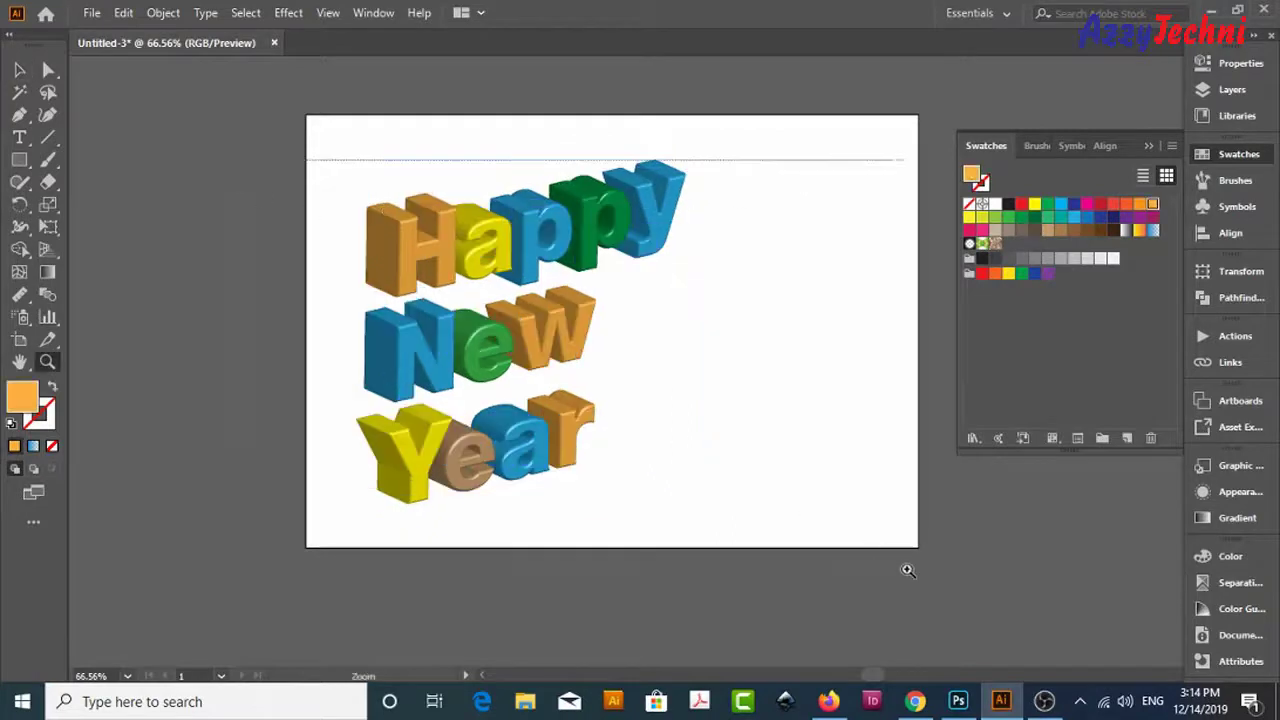
scroll(847, 402, up, 2)
drag(847, 402, 739, 402)
key(ctrl+a)
key(ctrl+t)
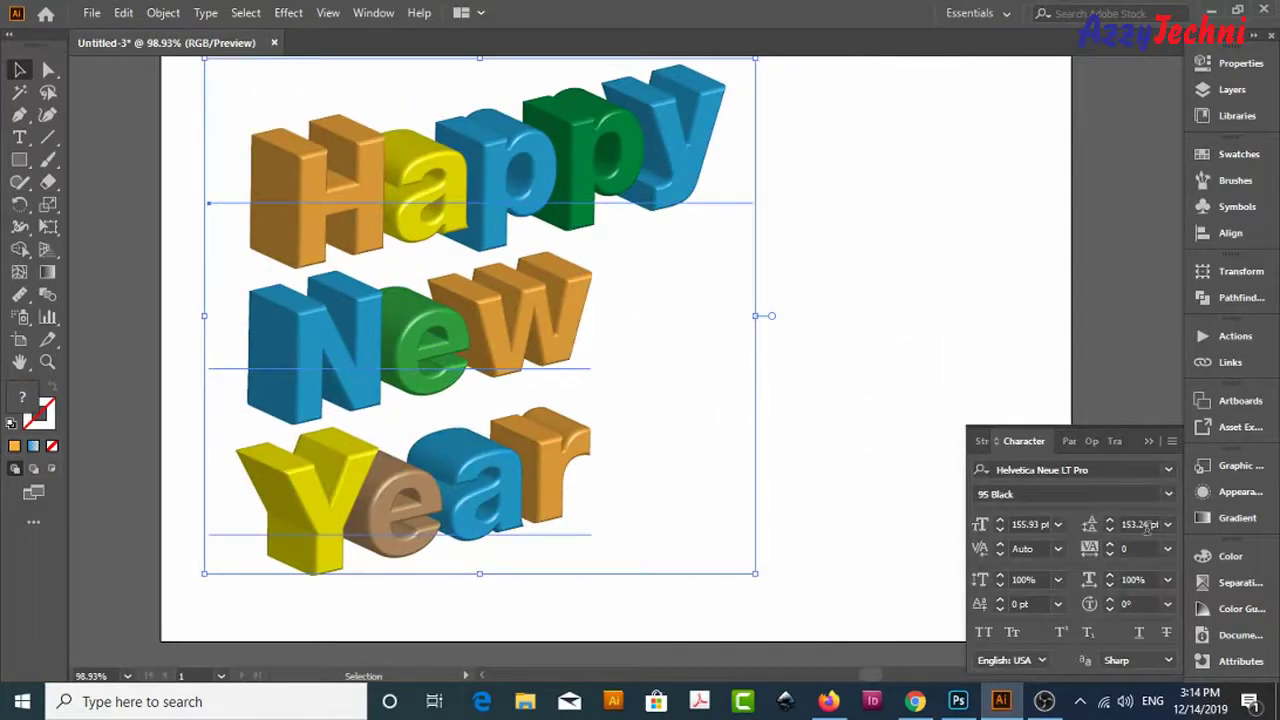
- Set the leading to 120 pt and nudge the text block slightly down
double_click(1140, 525)
text(120)
key(Return)
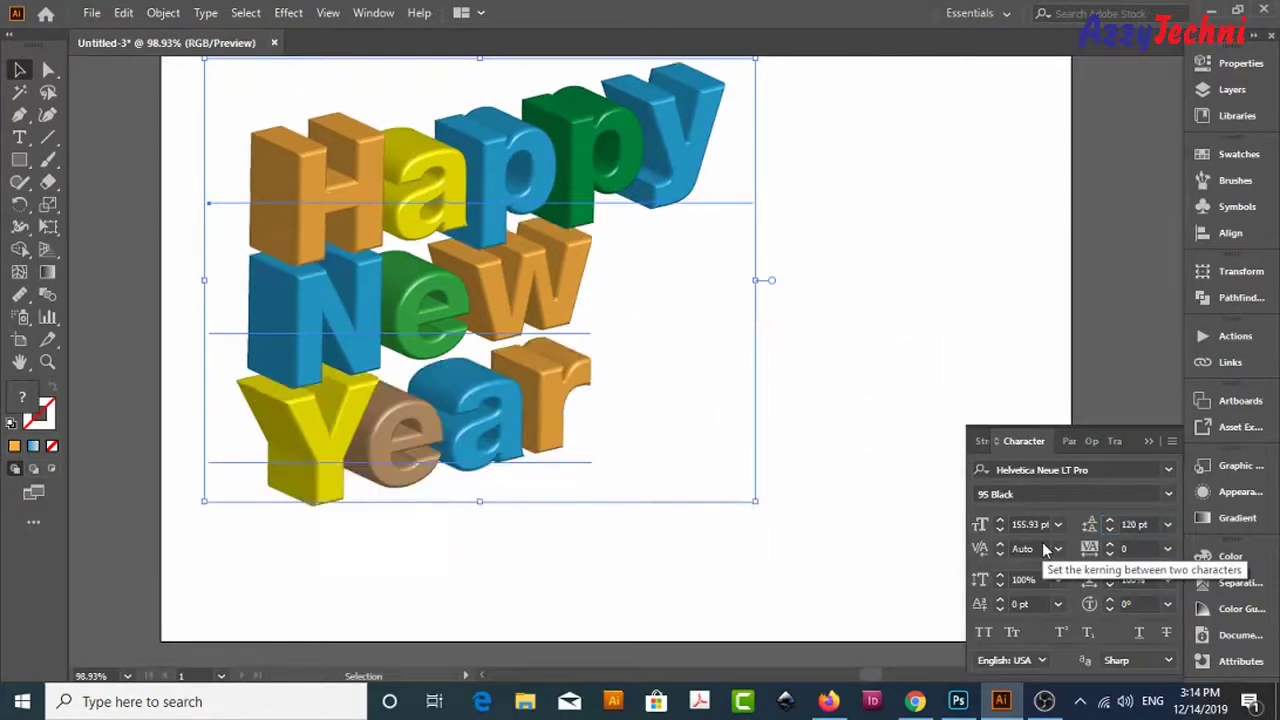
click(851, 403)
drag(735, 329, 735, 350)
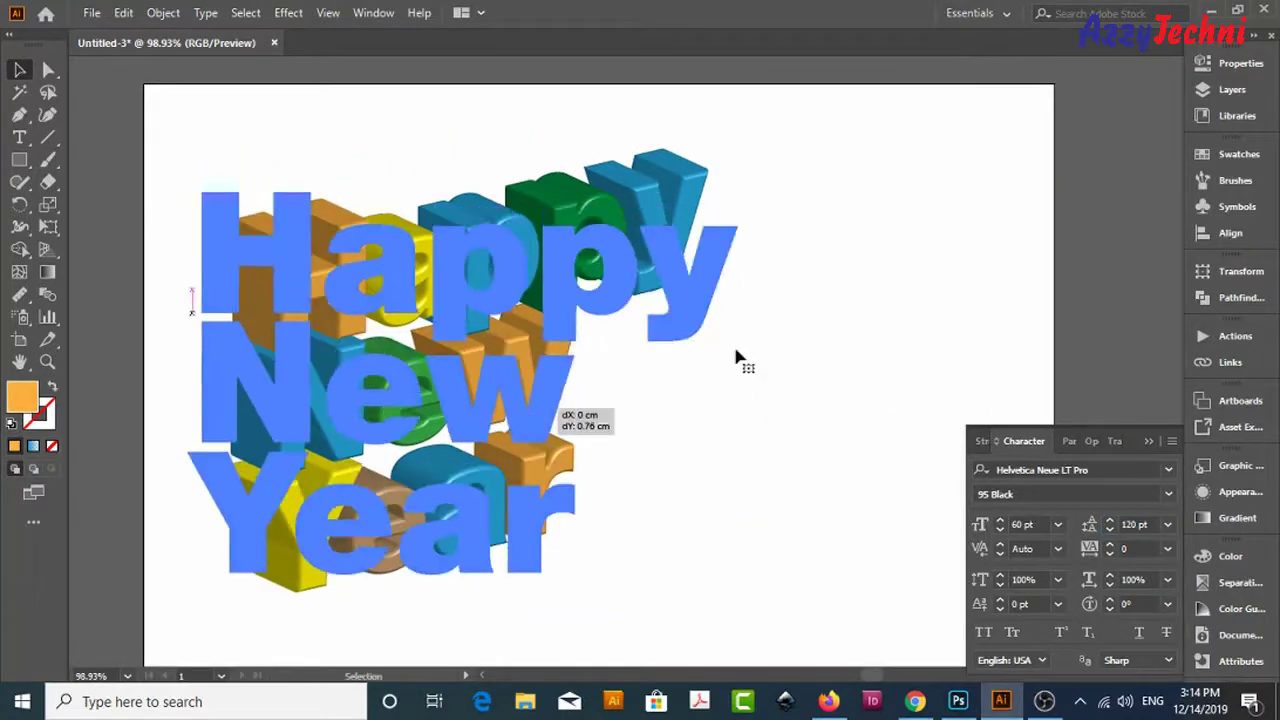
click(543, 325)
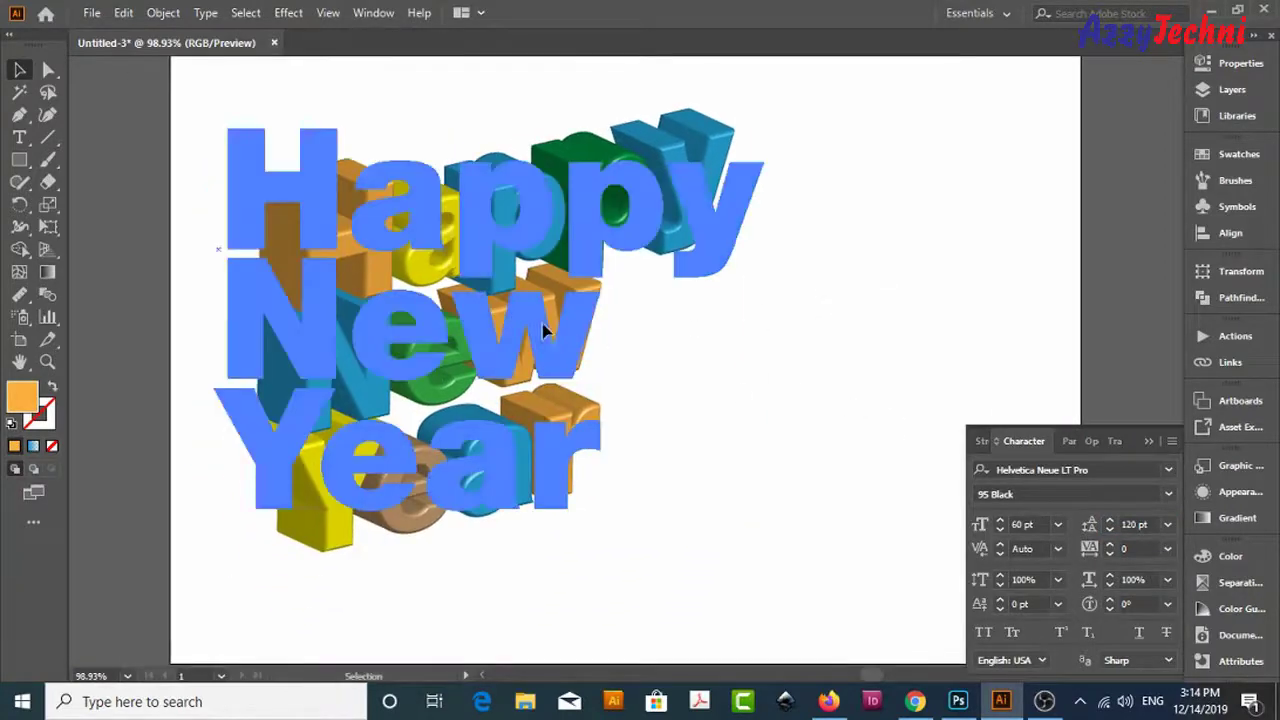
click(205, 12)
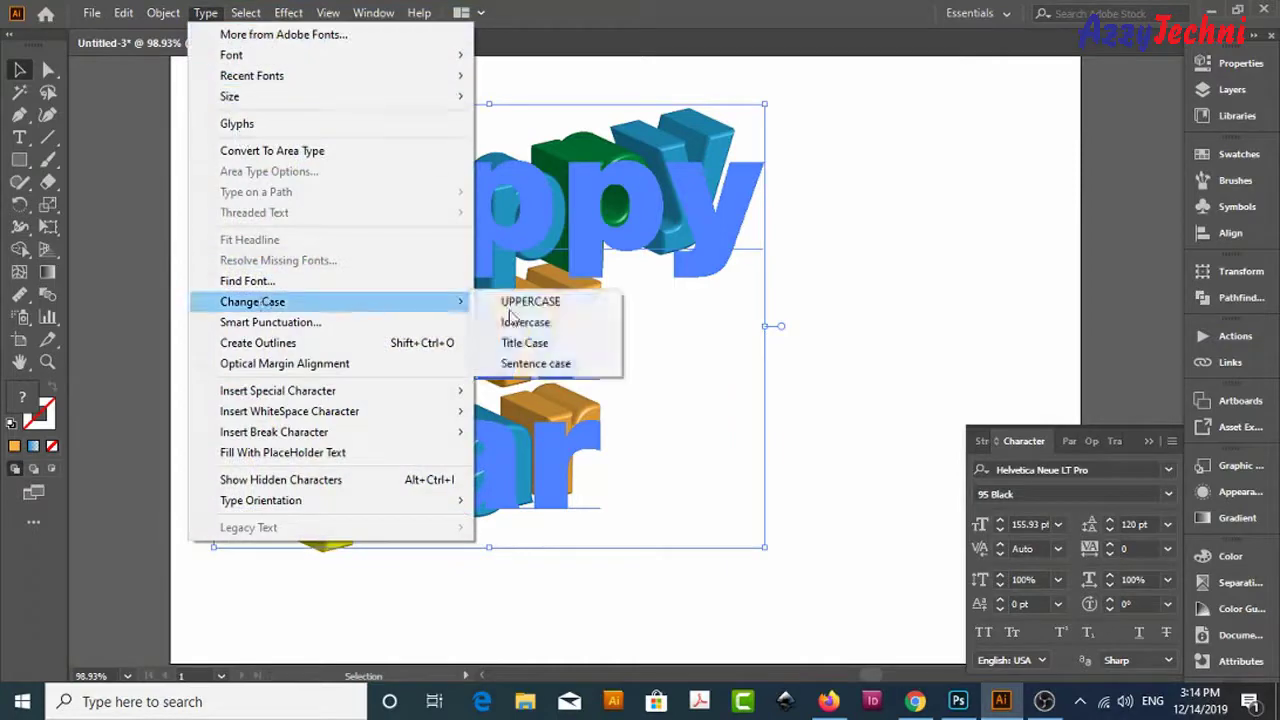
- Change the text to UPPERCASE and centre-align its three lines
click(500, 295)
click(1036, 200)
drag(575, 340, 600, 360)
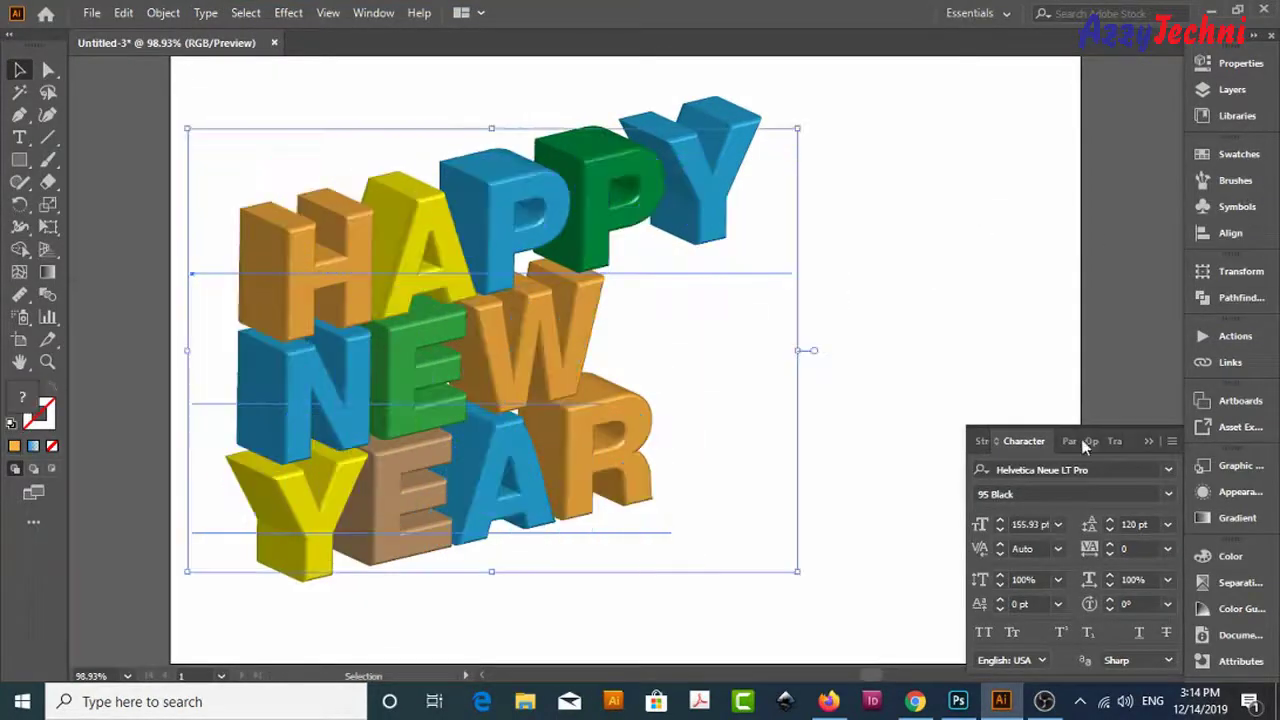
click(1070, 442)
click(1013, 545)
drag(470, 410, 590, 435)
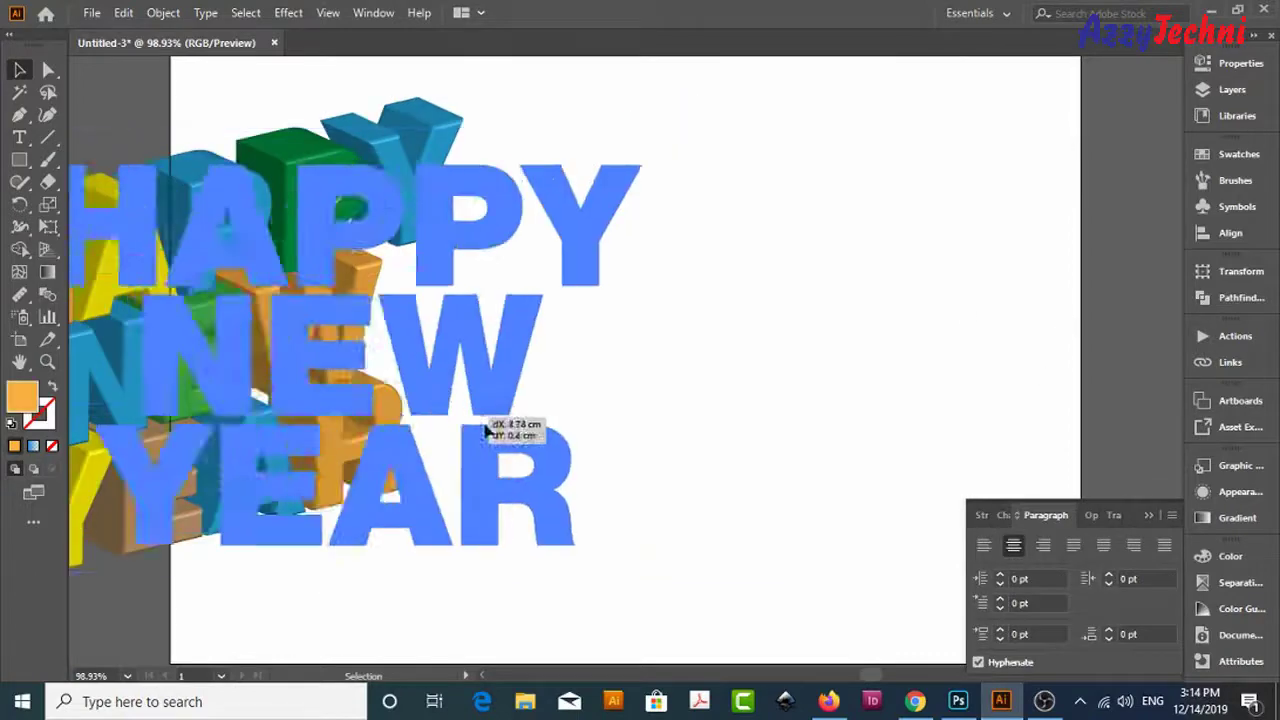
mouse_move(709, 442)
mouse_down()
mouse_move(894, 326)
mouse_move(873, 313)
mouse_up()
- Reduce the leading to 115 pt and shift the text block slightly right
click(571, 457)
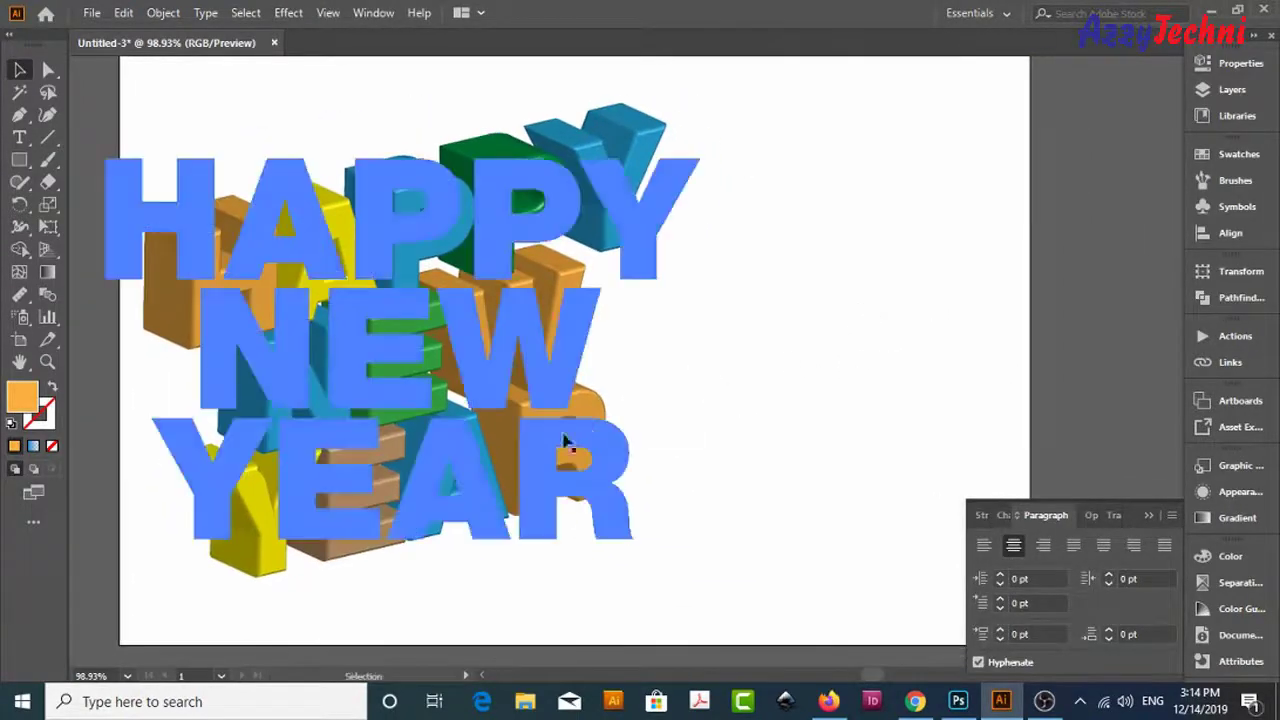
click(982, 515)
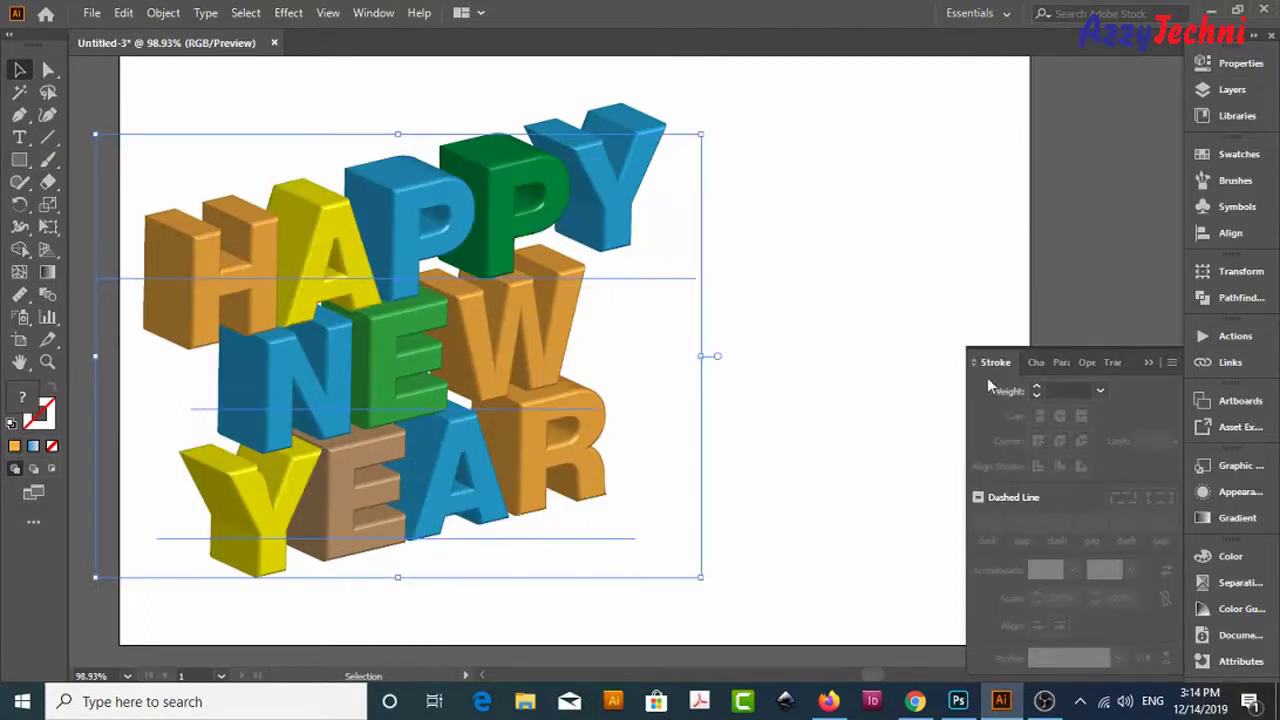
click(973, 362)
key(ctrl+shift+a)
key(ctrl+t)
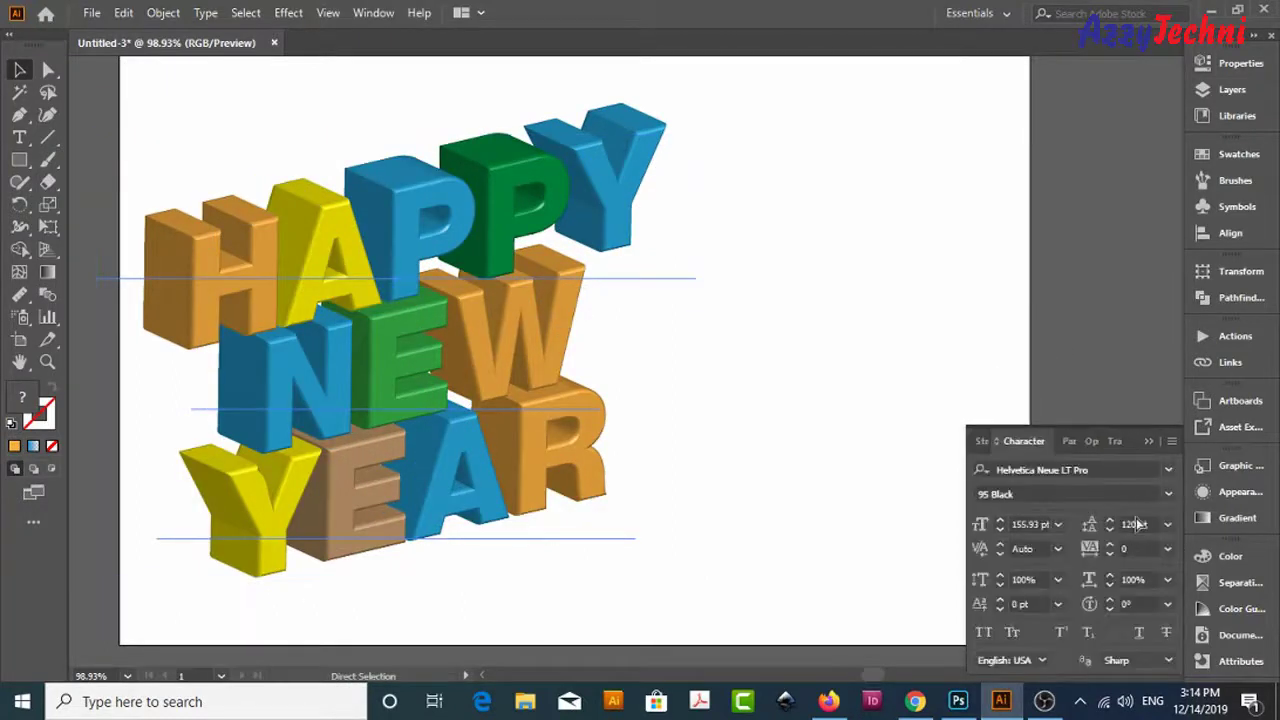
click(1090, 524)
text(1)
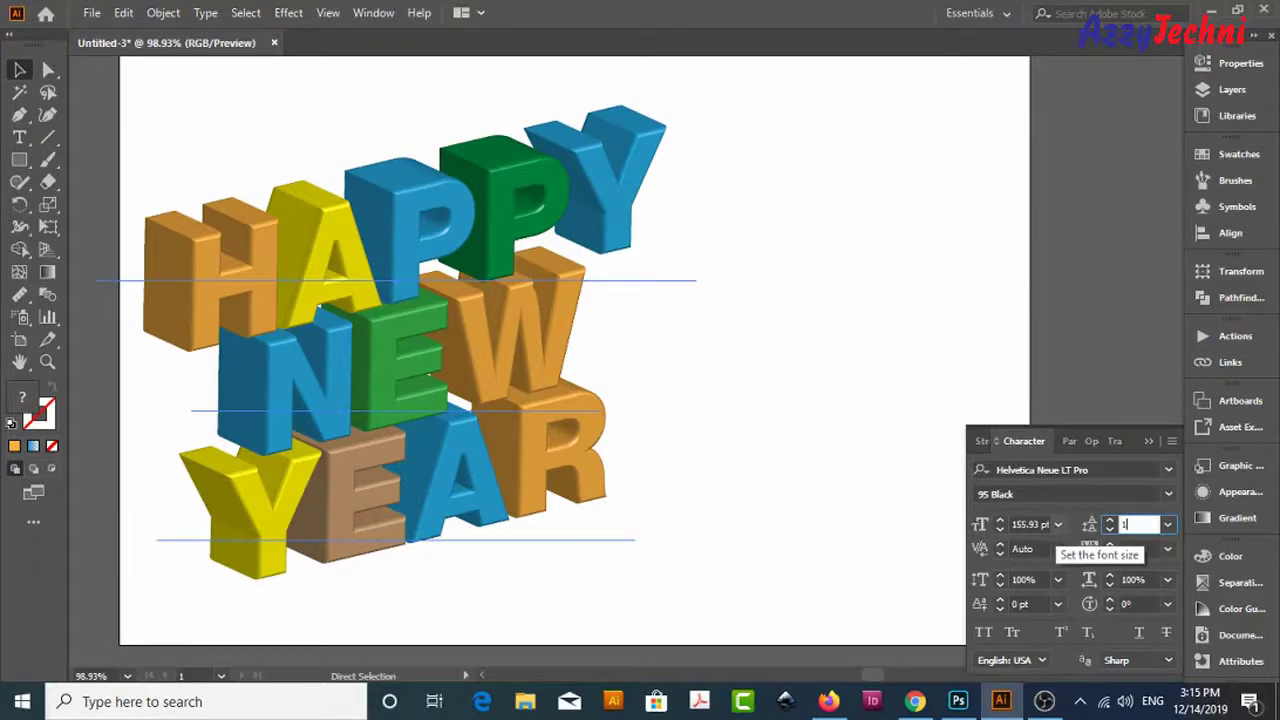
text(15)
key(Return)
click(928, 265)
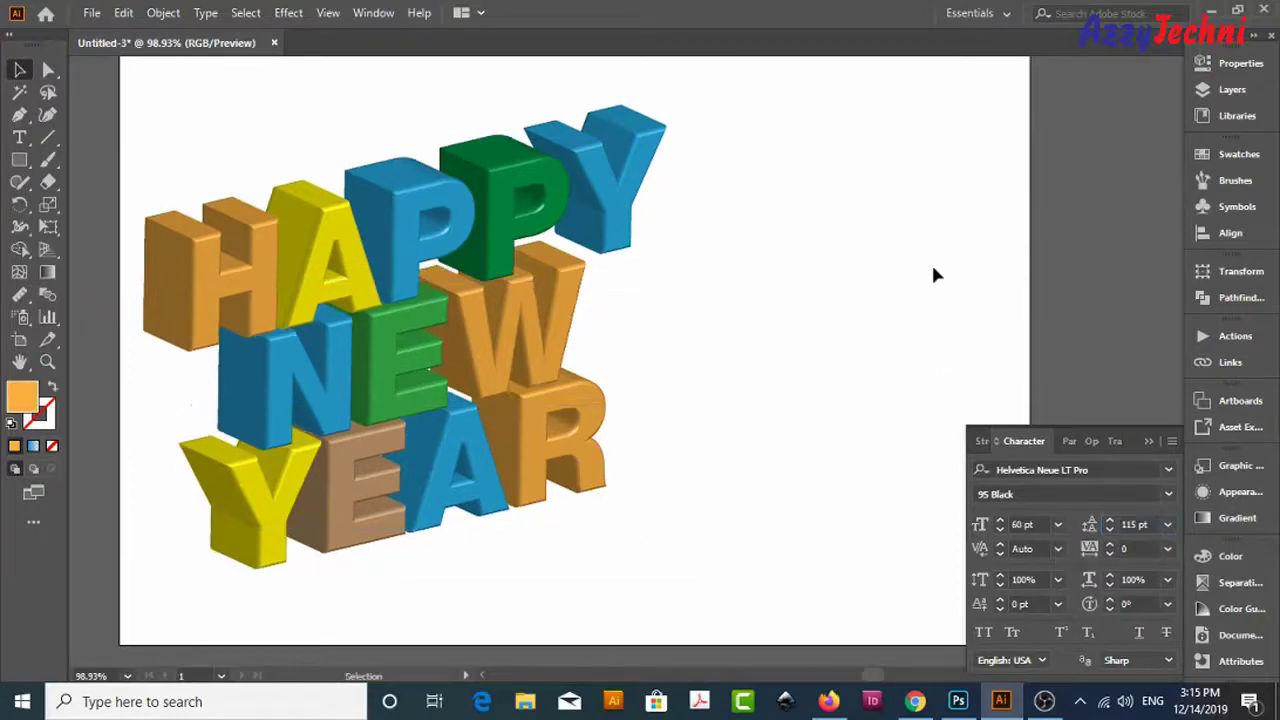
drag(931, 262, 911, 335)
drag(575, 339, 620, 330)
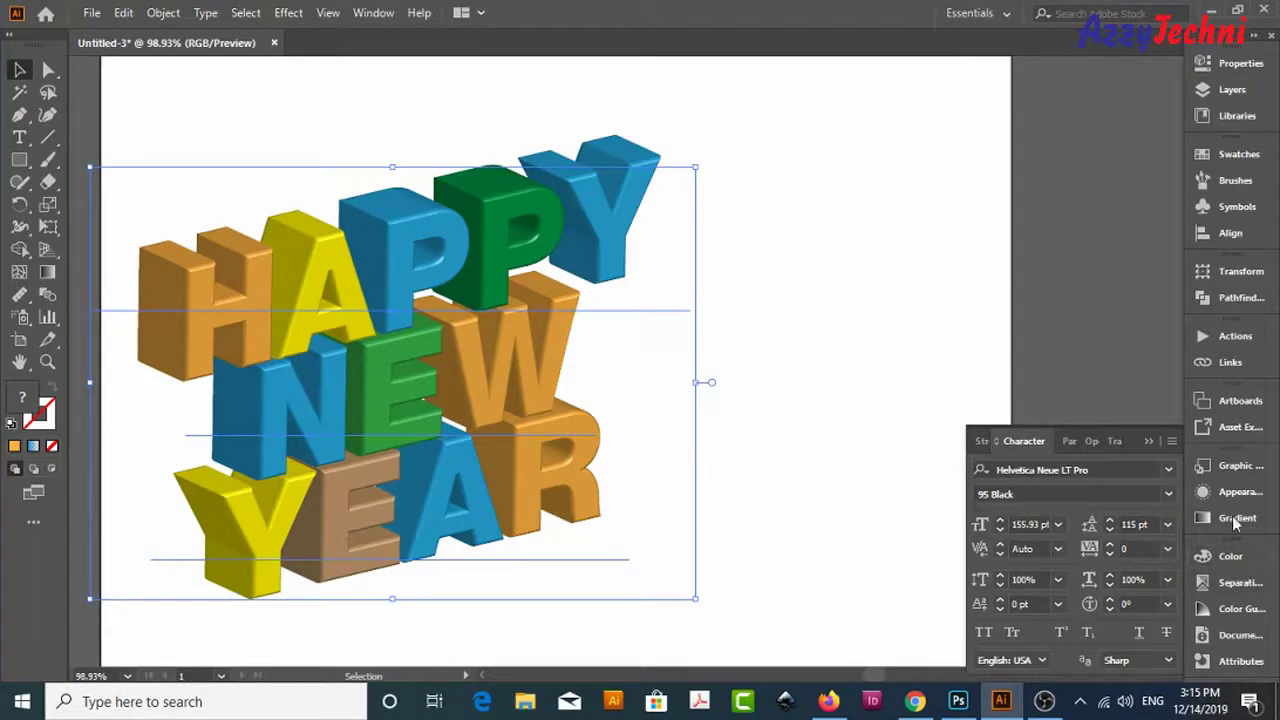
- Reopen the 3D Extrude & Bevel options with preview and deepen the extrusion
click(1233, 493)
click(1042, 535)
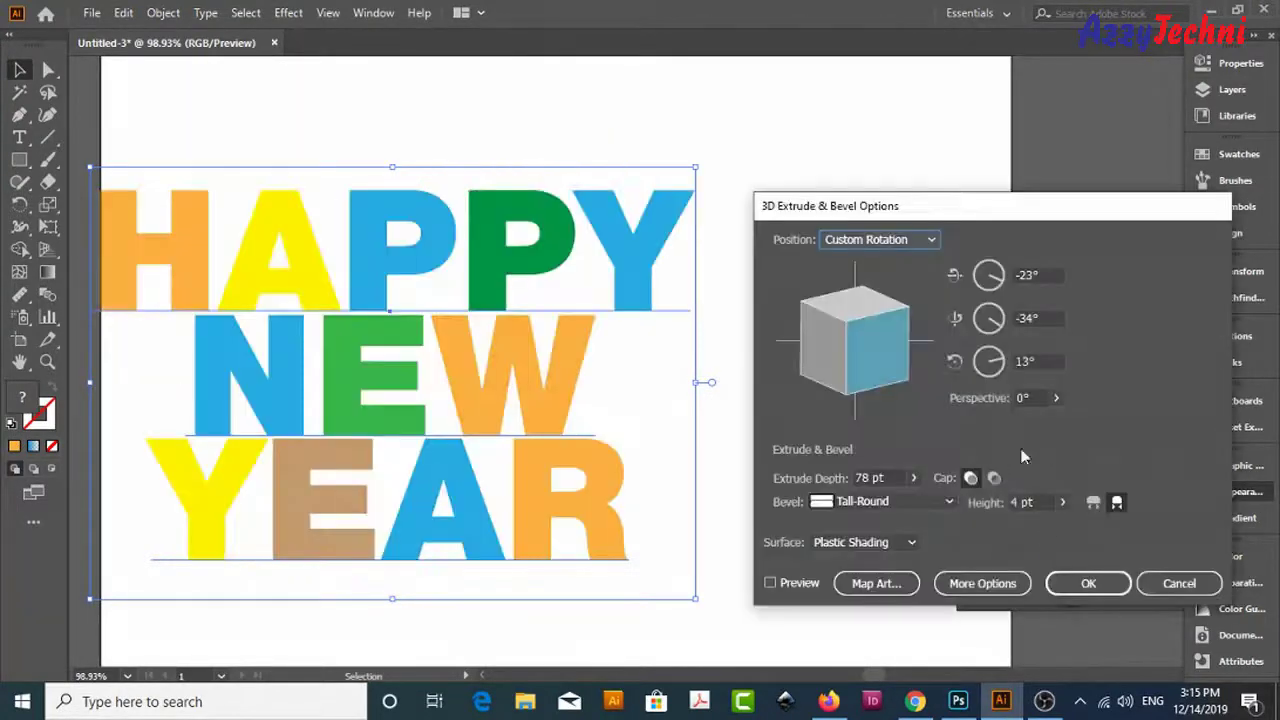
click(770, 583)
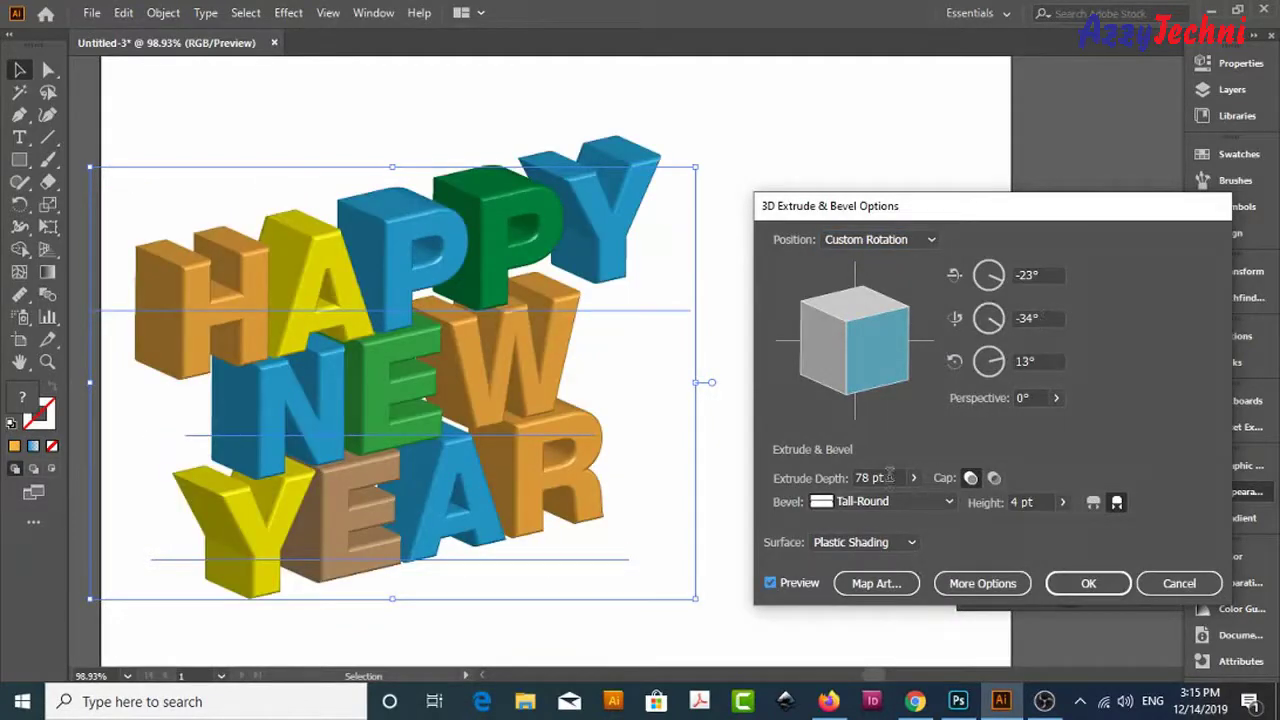
click(889, 477)
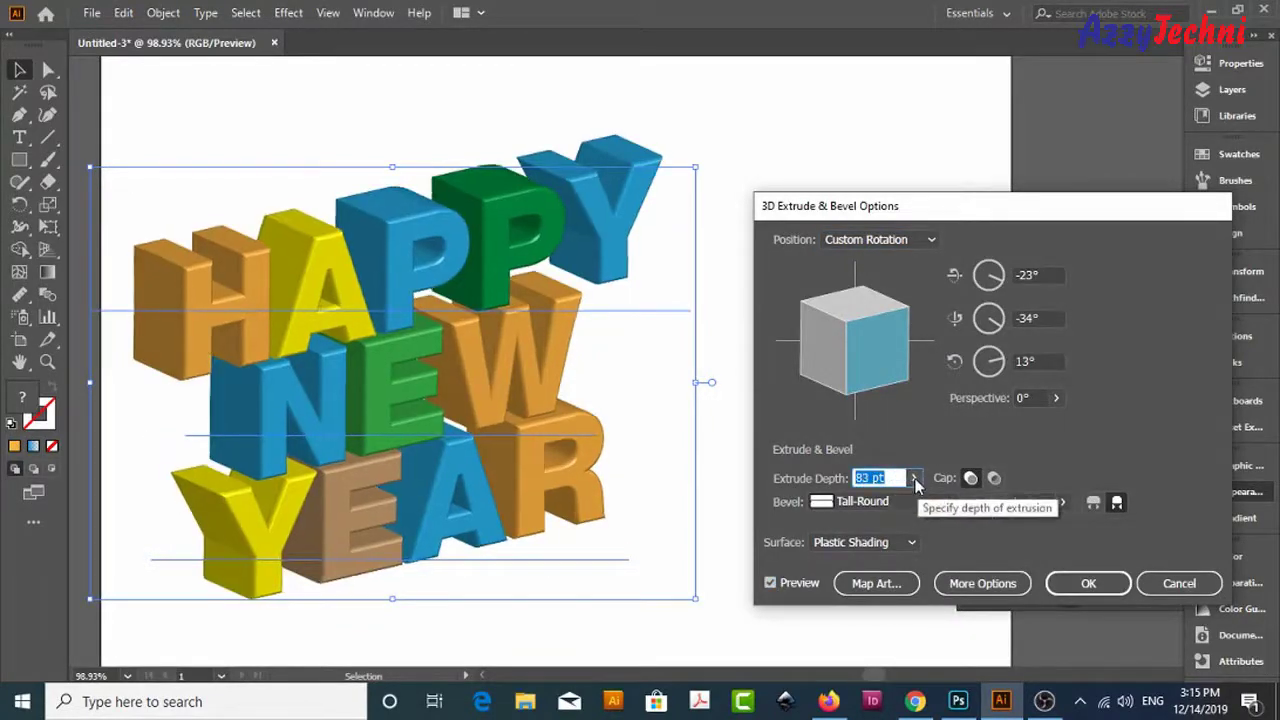
click(913, 478)
drag(853, 507, 979, 422)
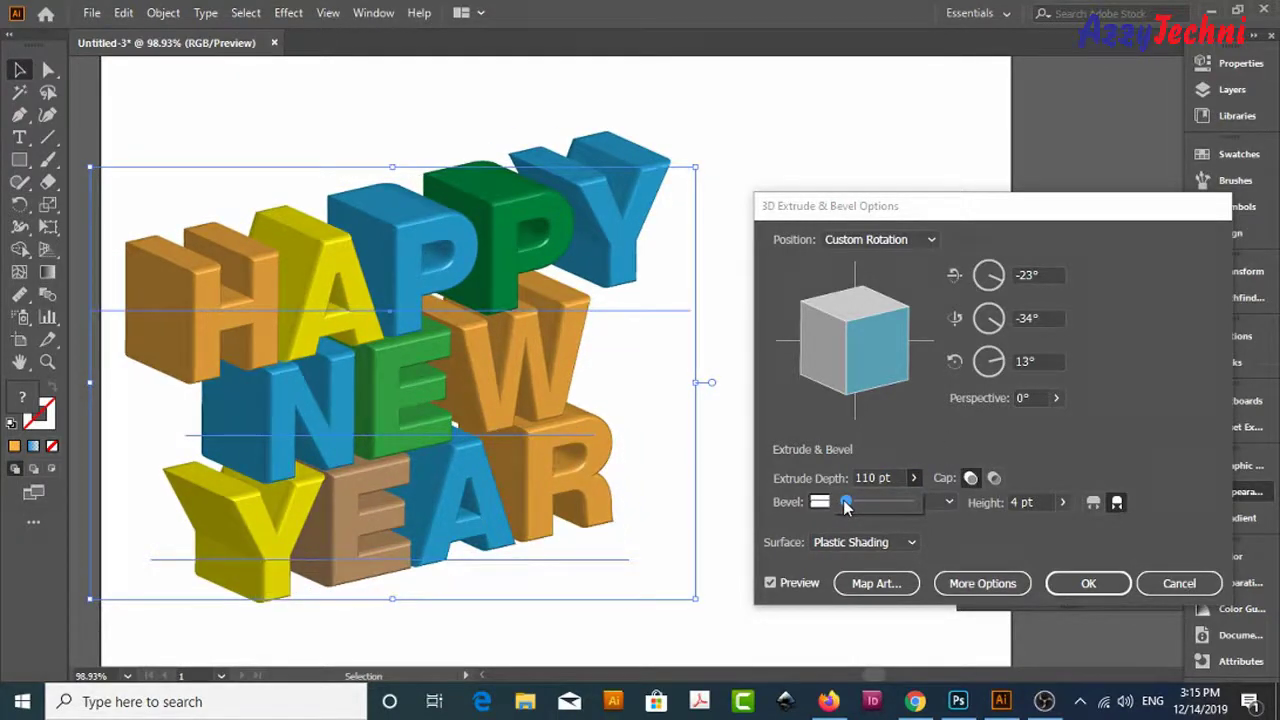
click(1147, 445)
- Apply a Rolling bevel with a 106 pt extrude depth and caps on
click(940, 503)
click(880, 462)
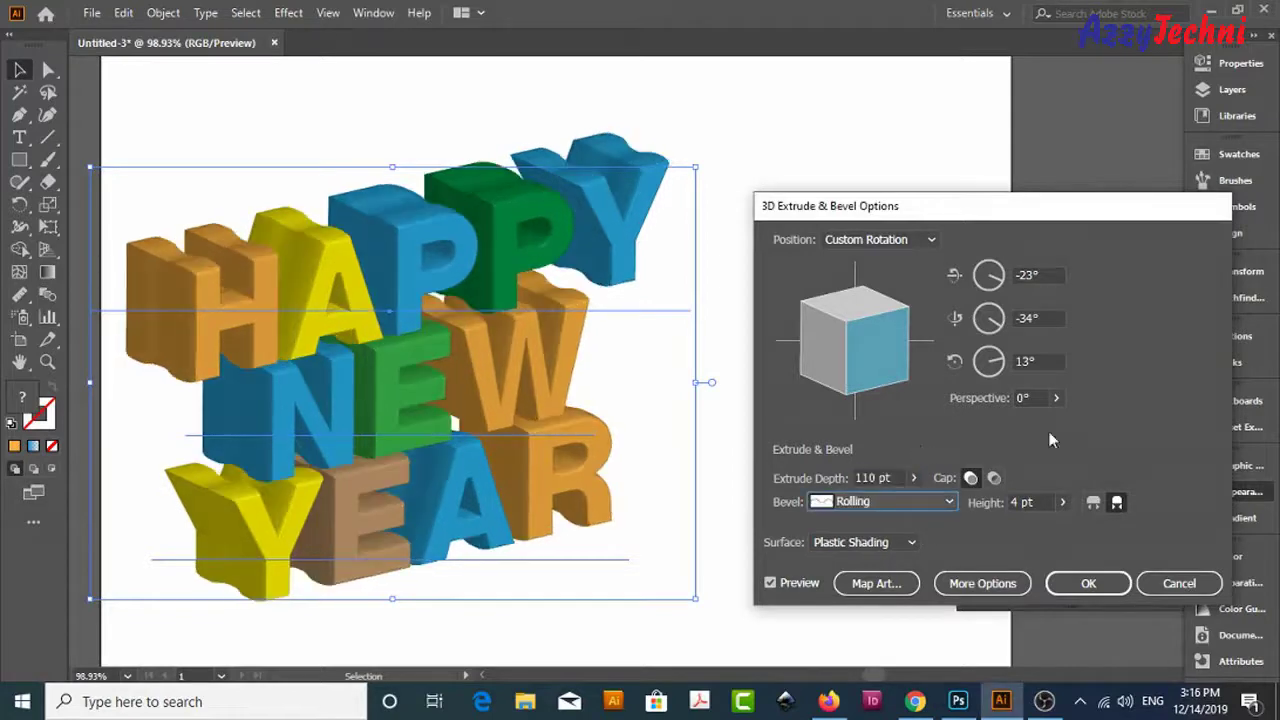
click(890, 477)
key(Down)
key(Down)
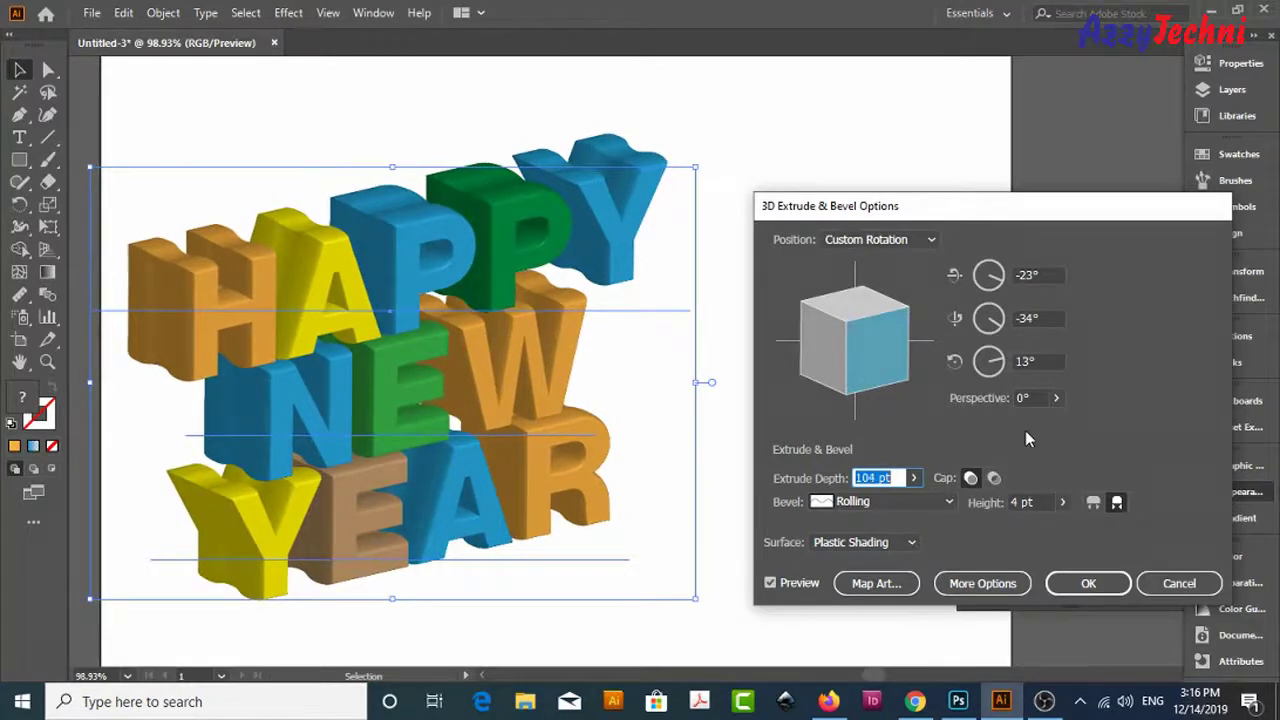
text(106)
click(994, 477)
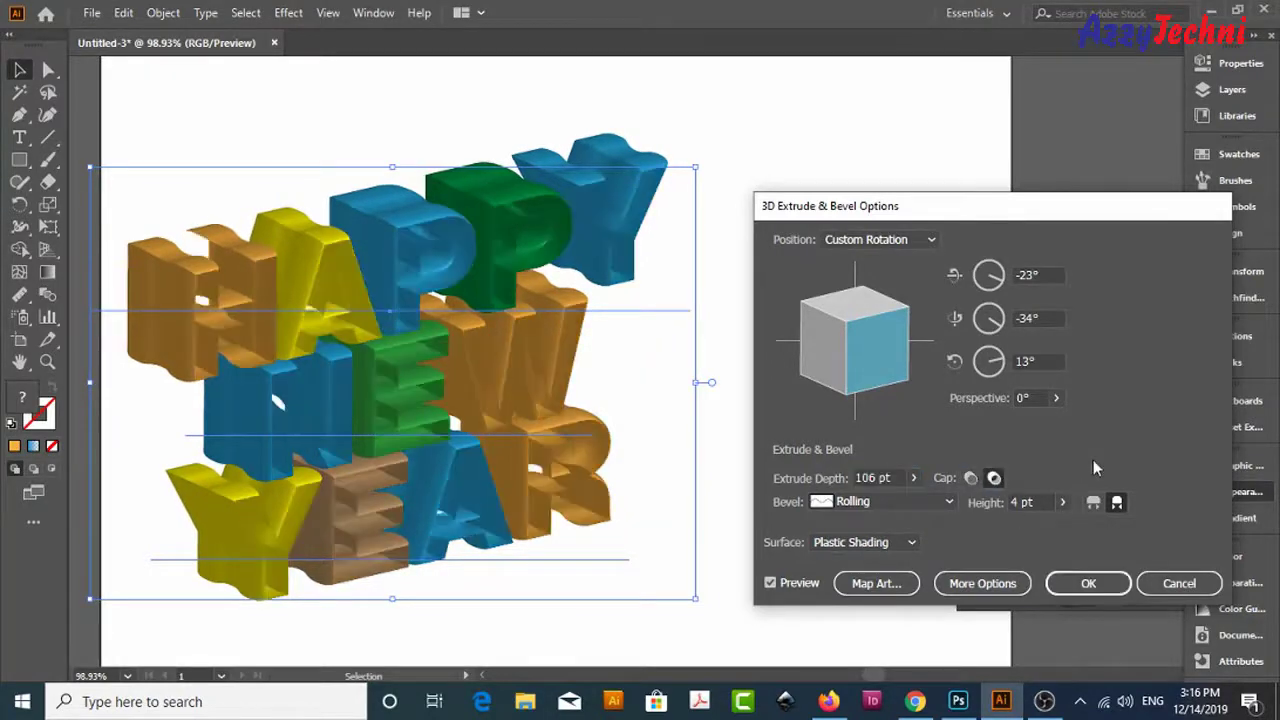
click(972, 477)
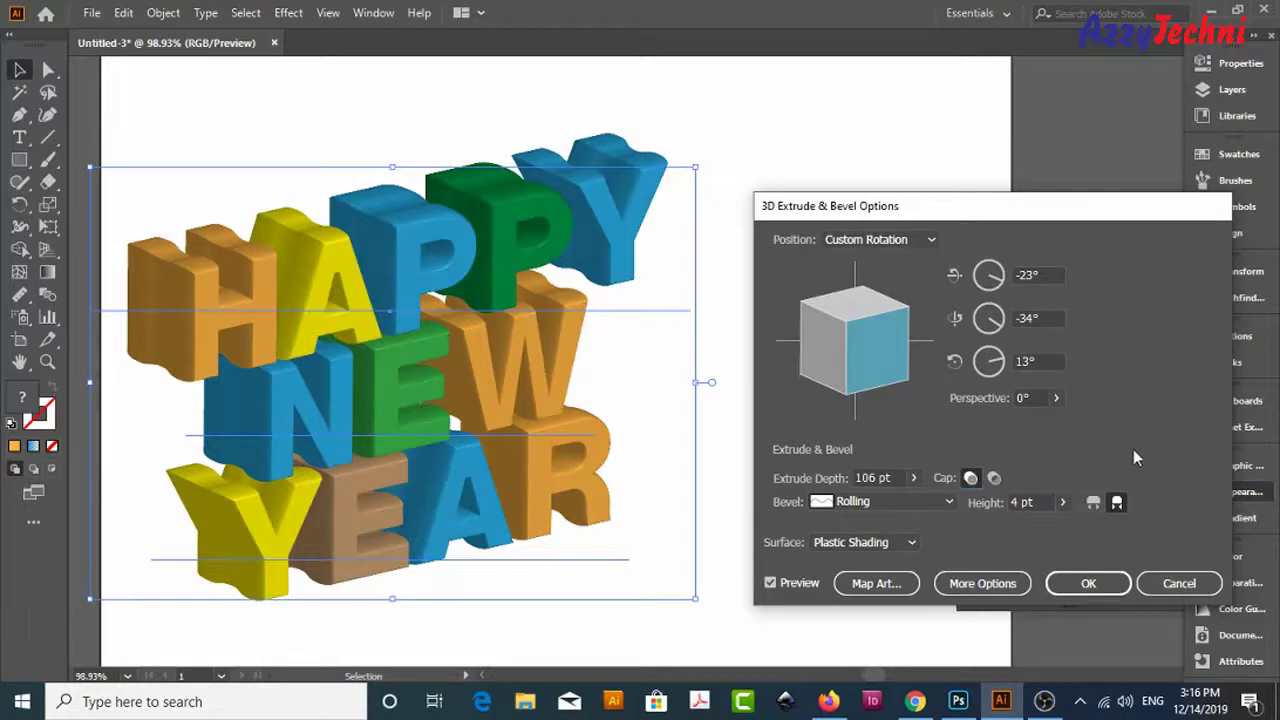
click(1088, 583)
click(894, 364)
mouse_move(820, 382)
mouse_down()
mouse_move(896, 362)
mouse_move(777, 251)
mouse_move(840, 255)
mouse_up()
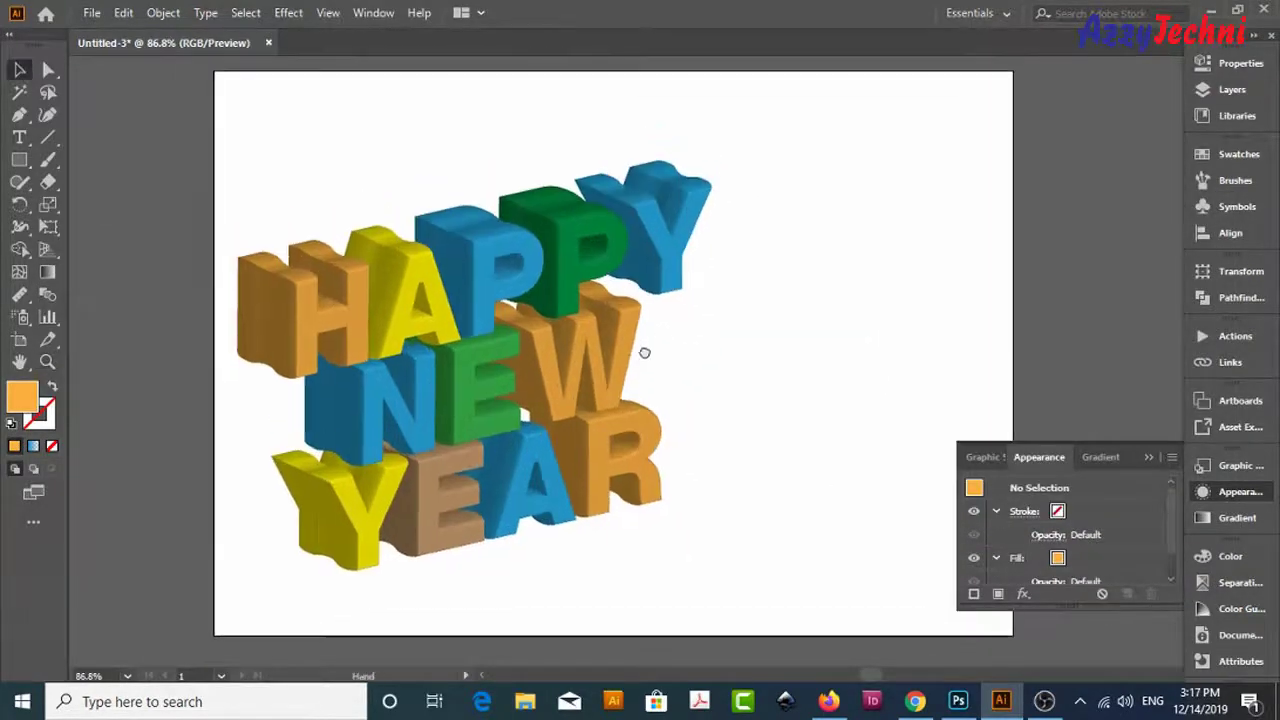
- Nudge the 3D lettering, then Alt-drag a copy right and retype it as 2020
drag(600, 350, 617, 340)
drag(843, 294, 726, 316)
mouse_move(420, 340)
mouse_down()
mouse_move(816, 310)
mouse_move(789, 310)
mouse_up()
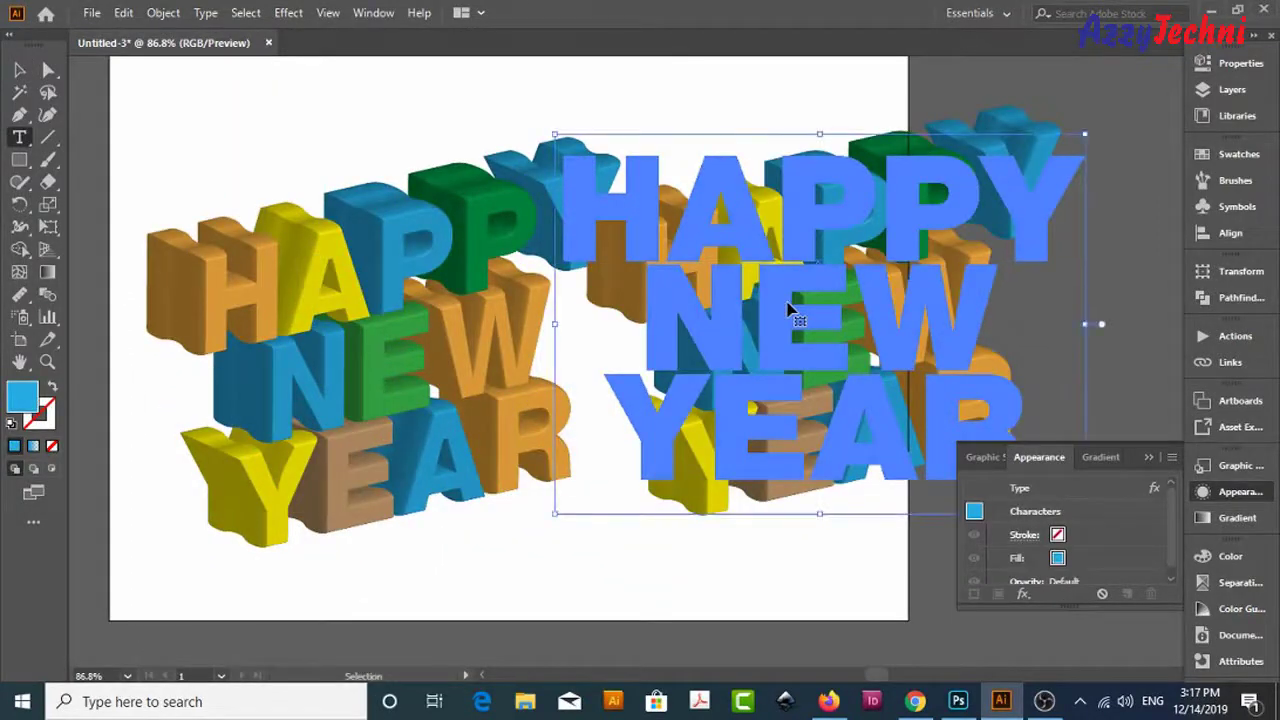
key(ctrl+a)
text(20)
key(BackSpace)
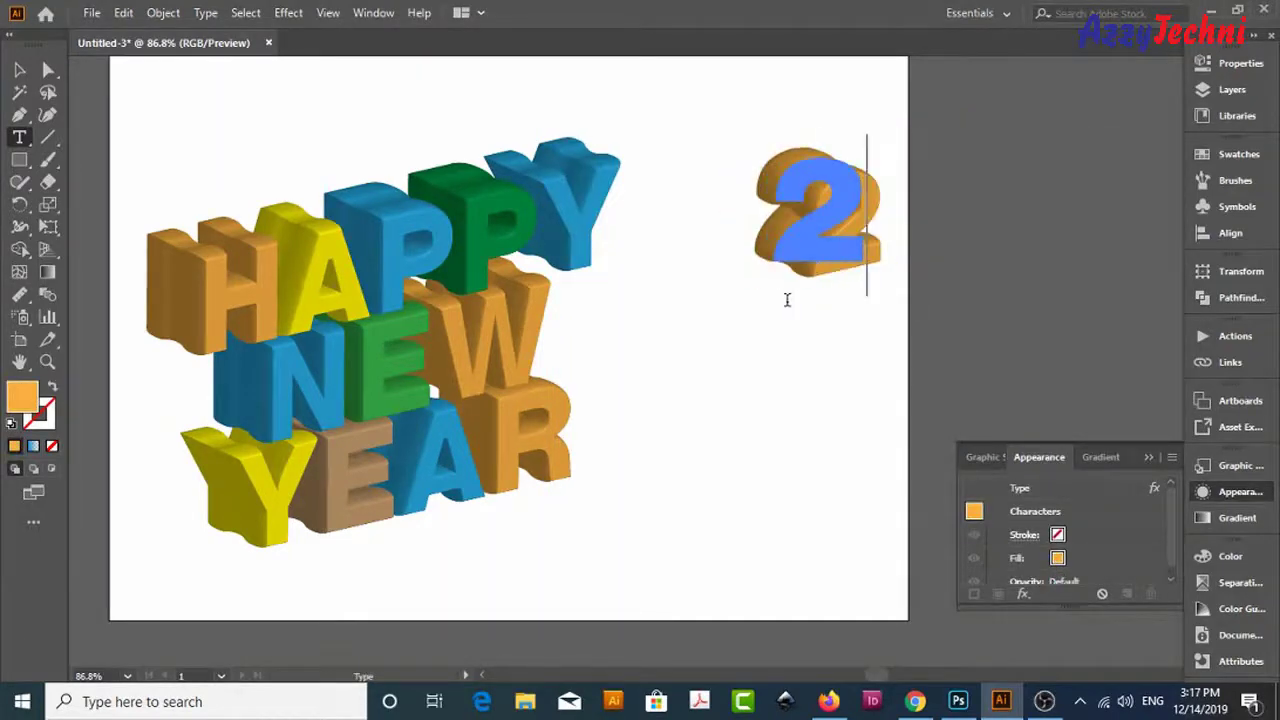
text(020)
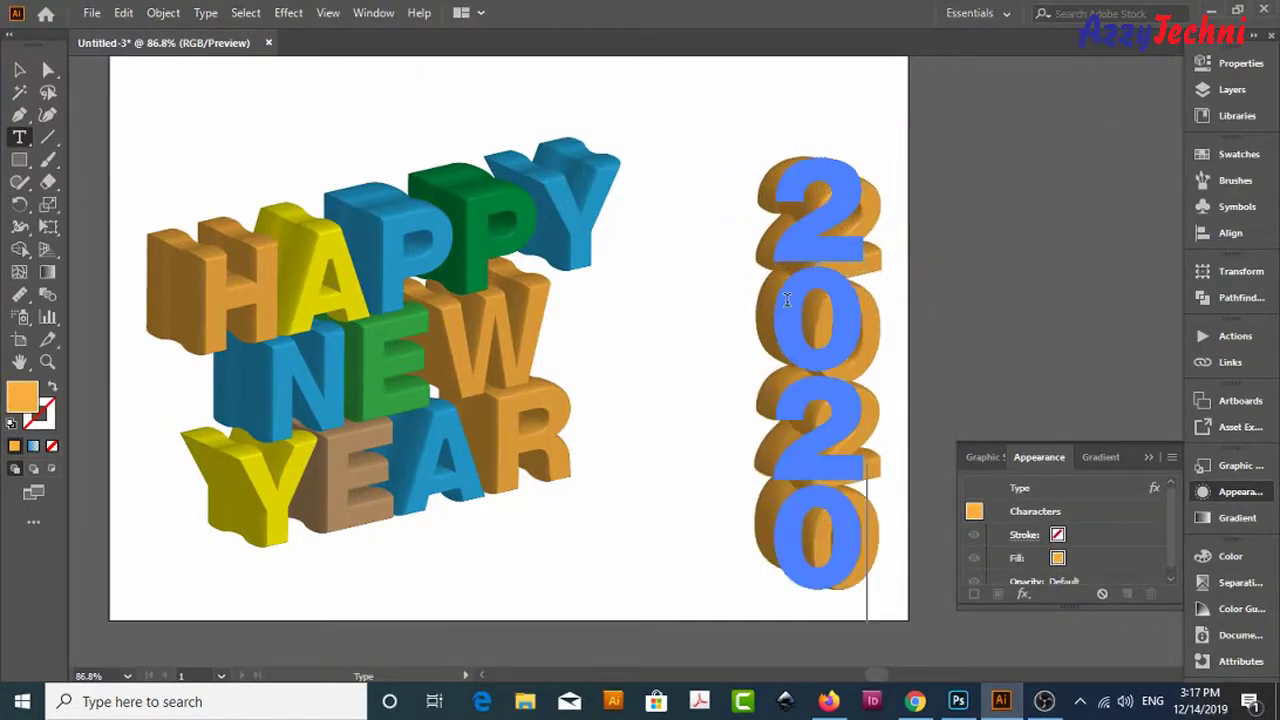
- Position the vertical 3D 2020 beside the HAPPY NEW YEAR lettering
click(20, 72)
click(886, 329)
drag(854, 341, 785, 310)
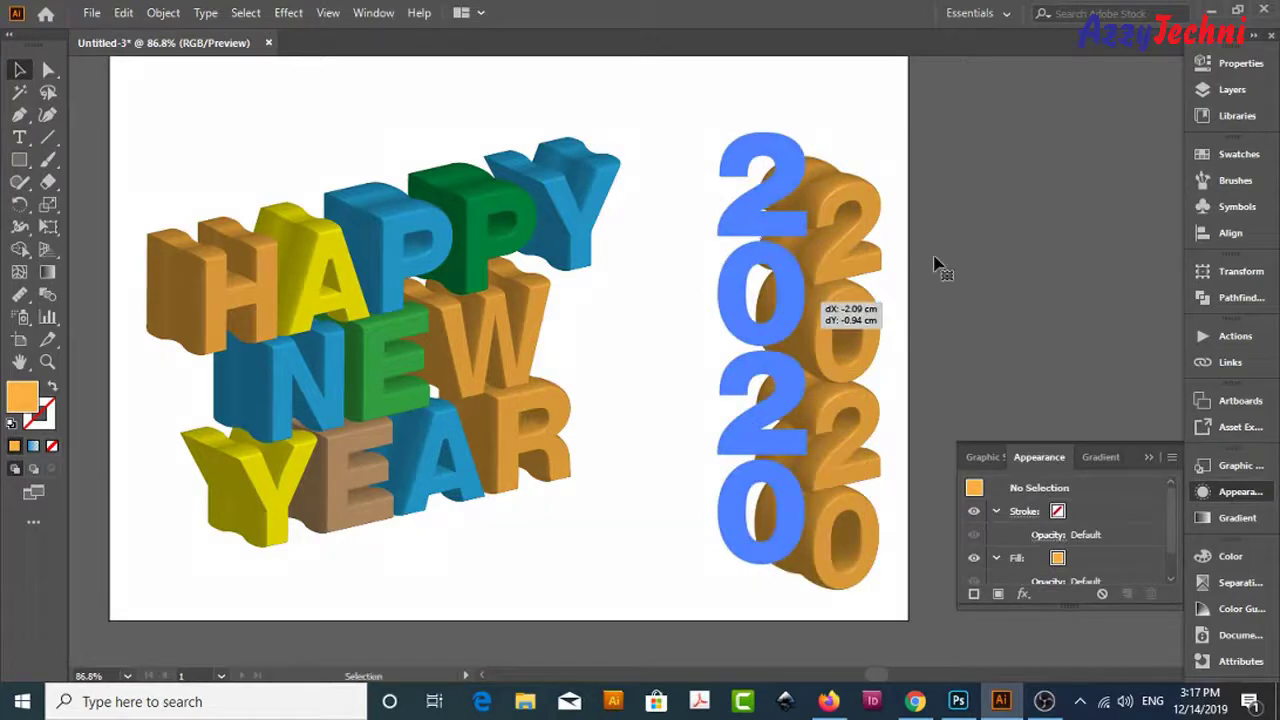
mouse_move(938, 265)
mouse_down()
mouse_move(803, 585)
mouse_move(803, 560)
mouse_up()
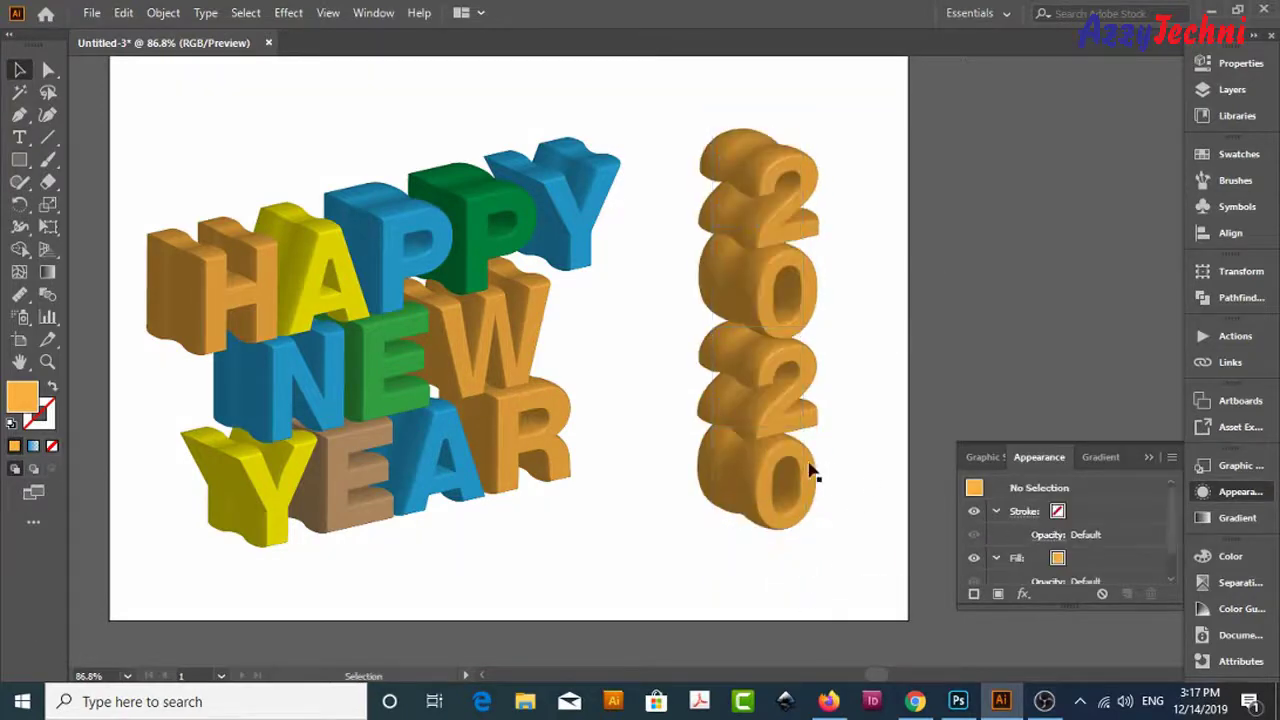
- Re-rotate the 2020 in Extrude & Bevel to -21°, 27°, -10° with Preview on
click(1060, 534)
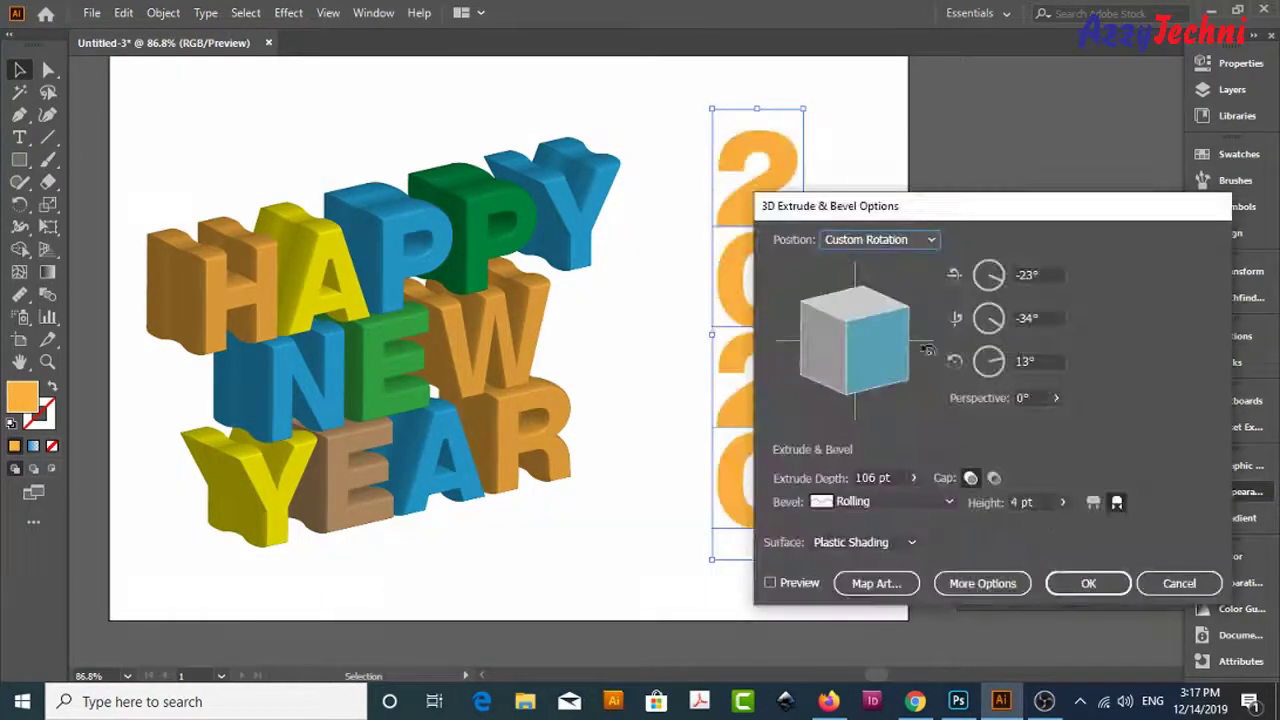
drag(912, 338, 913, 324)
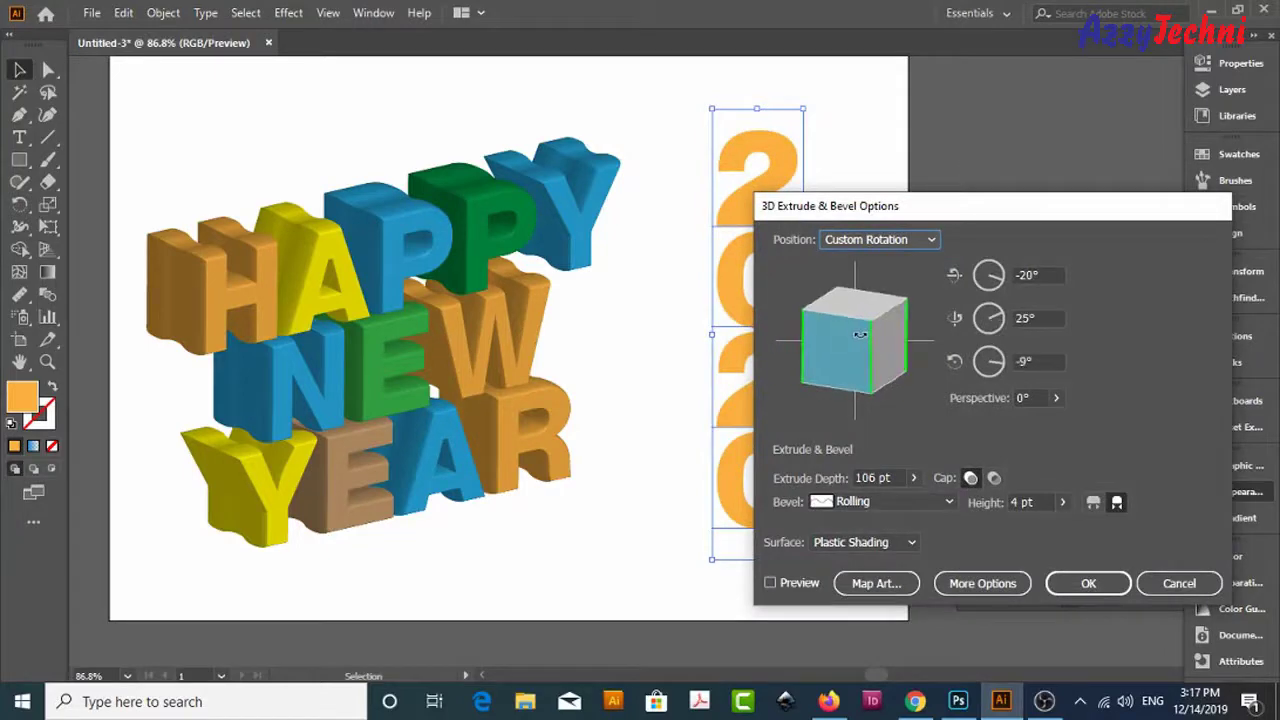
drag(1005, 207, 1096, 207)
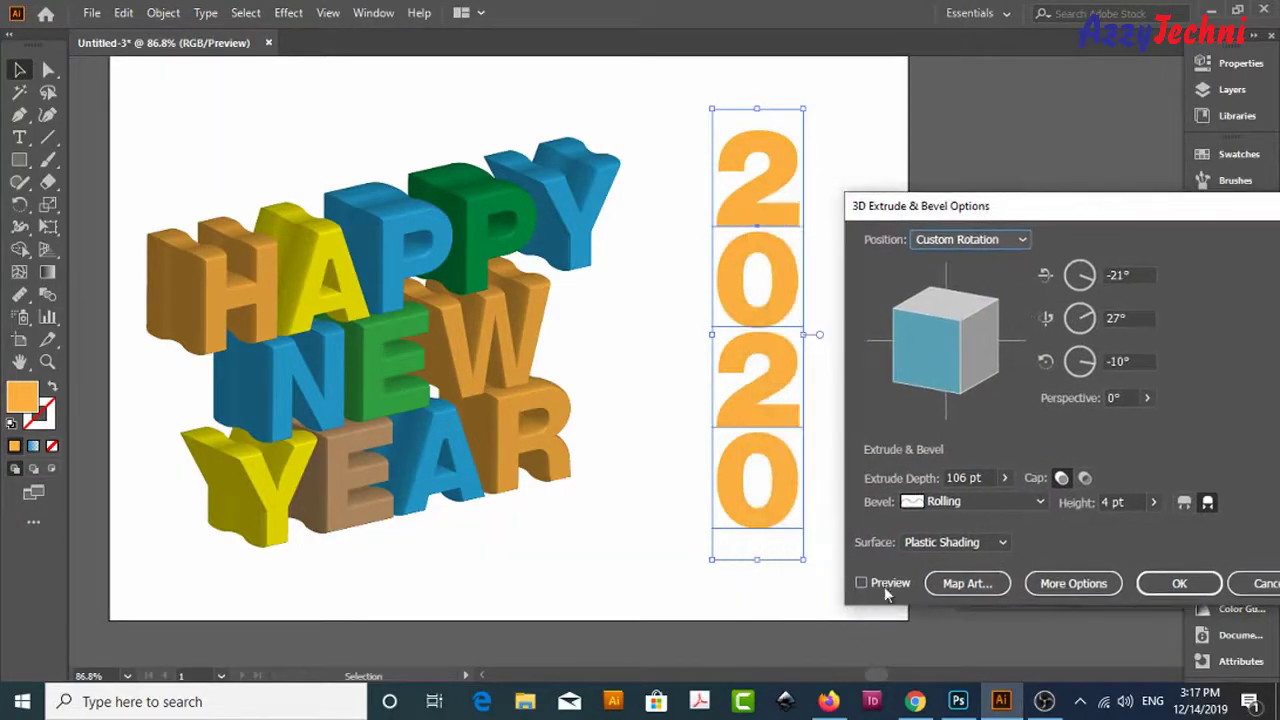
click(884, 584)
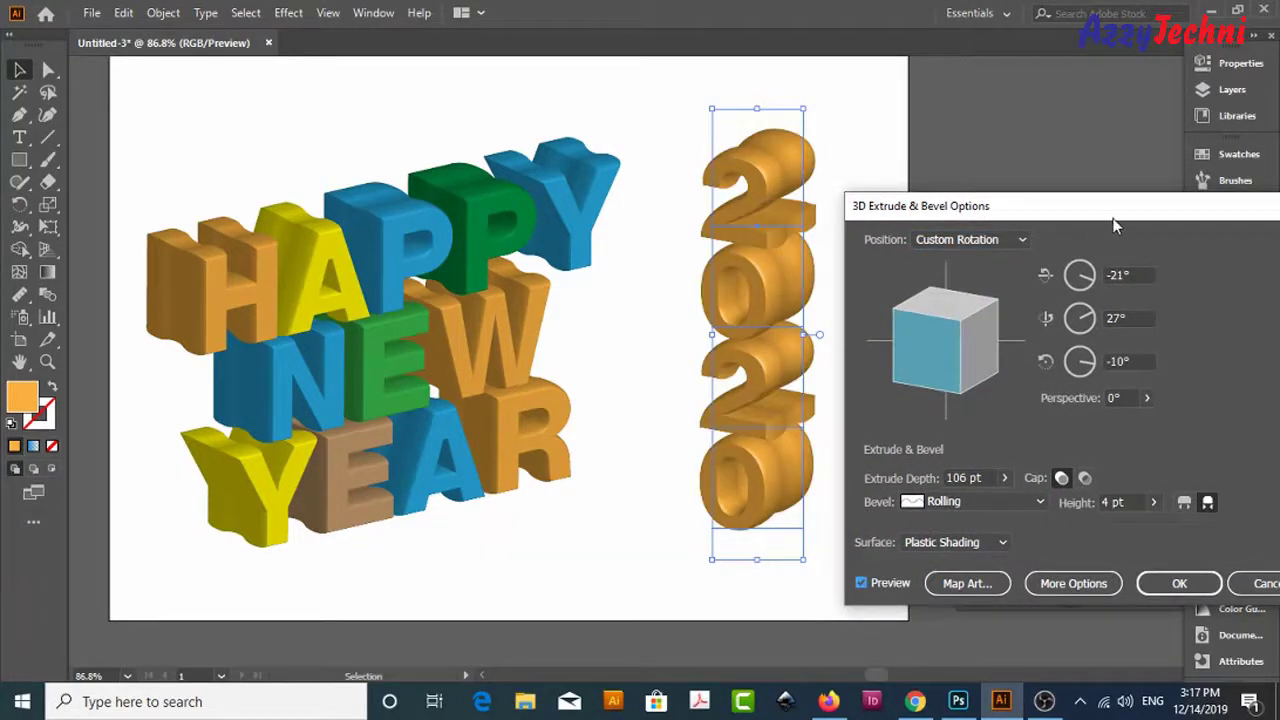
click(1066, 607)
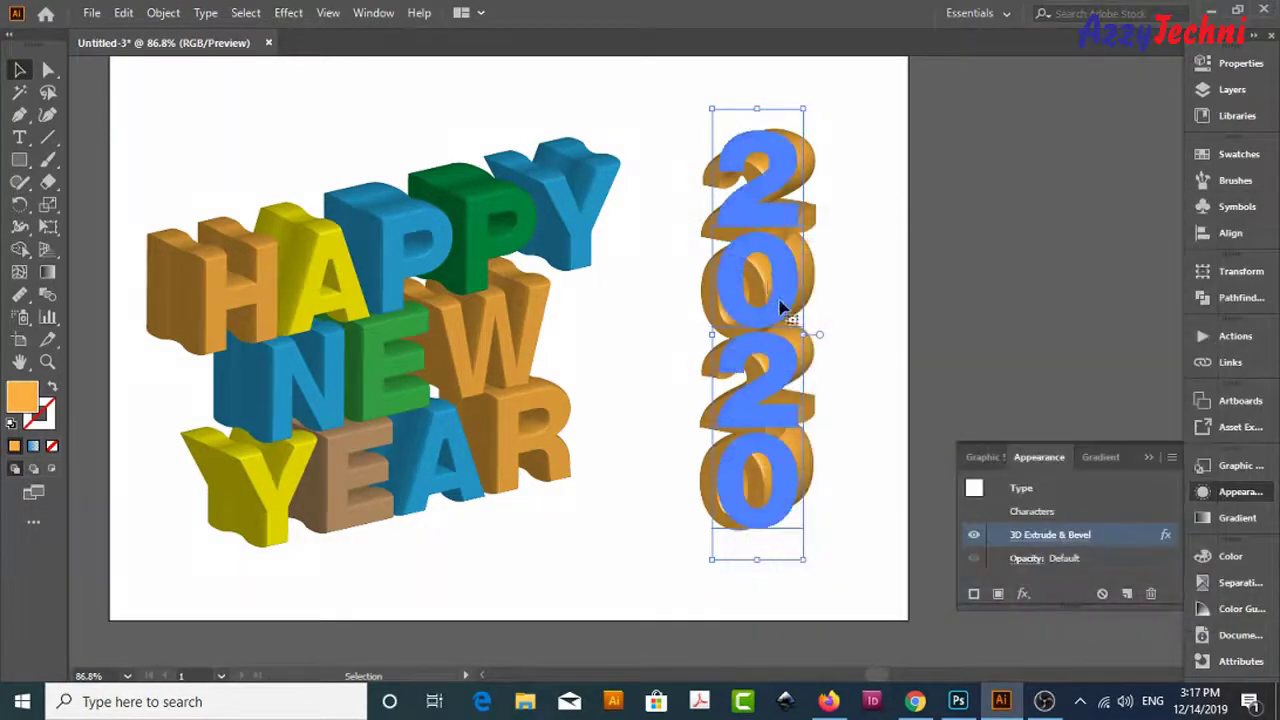
drag(757, 212, 757, 356)
- Colour the 2020 digits individually with yellow, blue and green swatches
click(1240, 63)
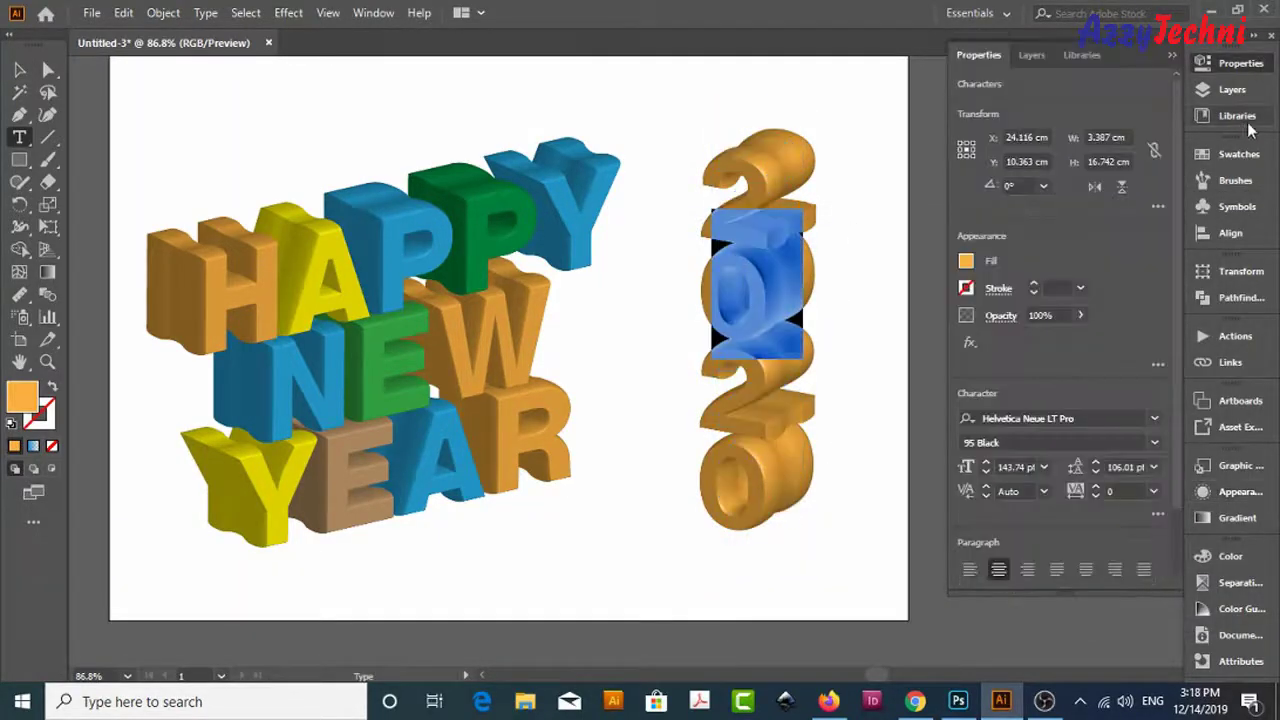
click(1240, 154)
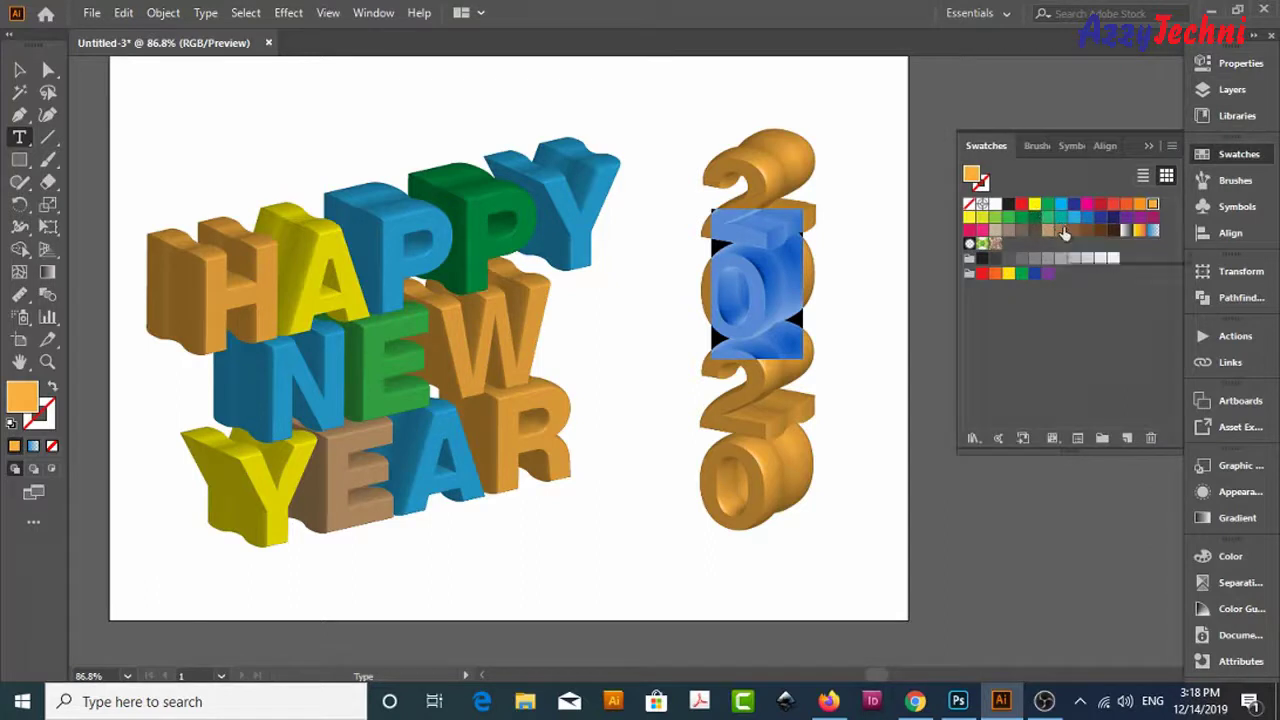
click(1035, 205)
drag(829, 209, 757, 120)
click(1152, 204)
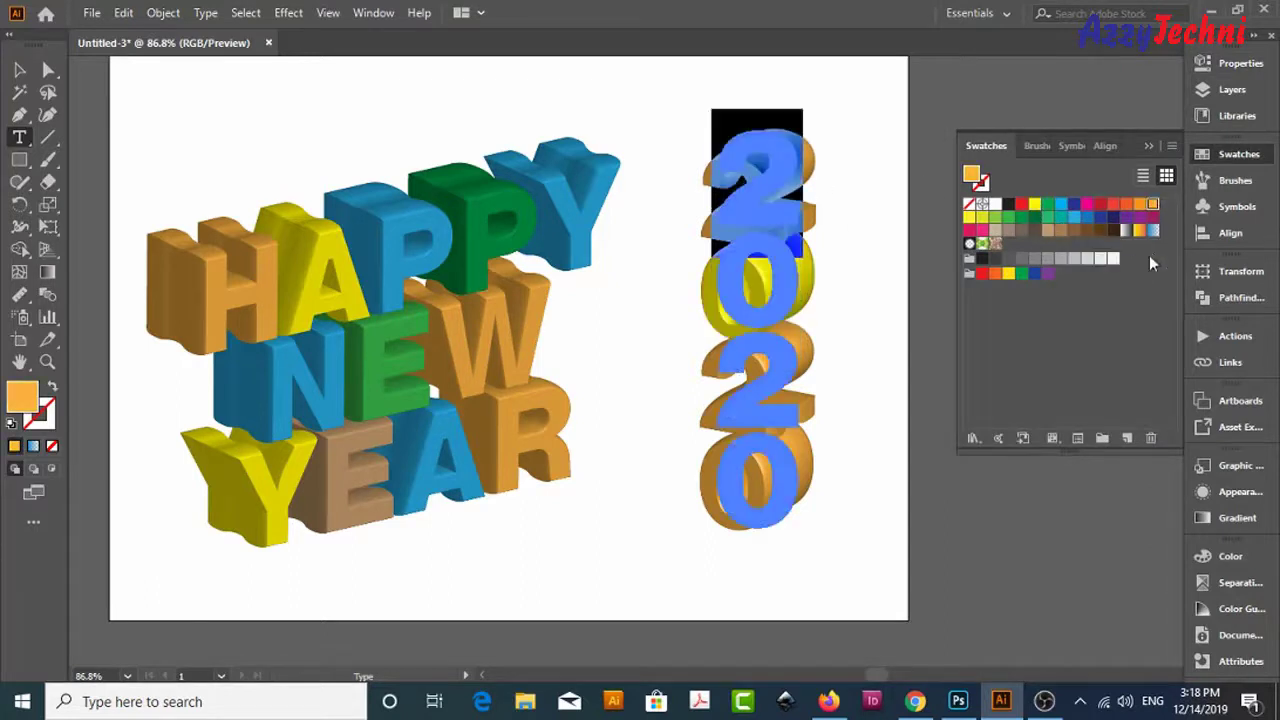
click(1073, 219)
mouse_move(712, 318)
mouse_down()
mouse_move(790, 450)
mouse_move(874, 451)
mouse_up()
click(995, 216)
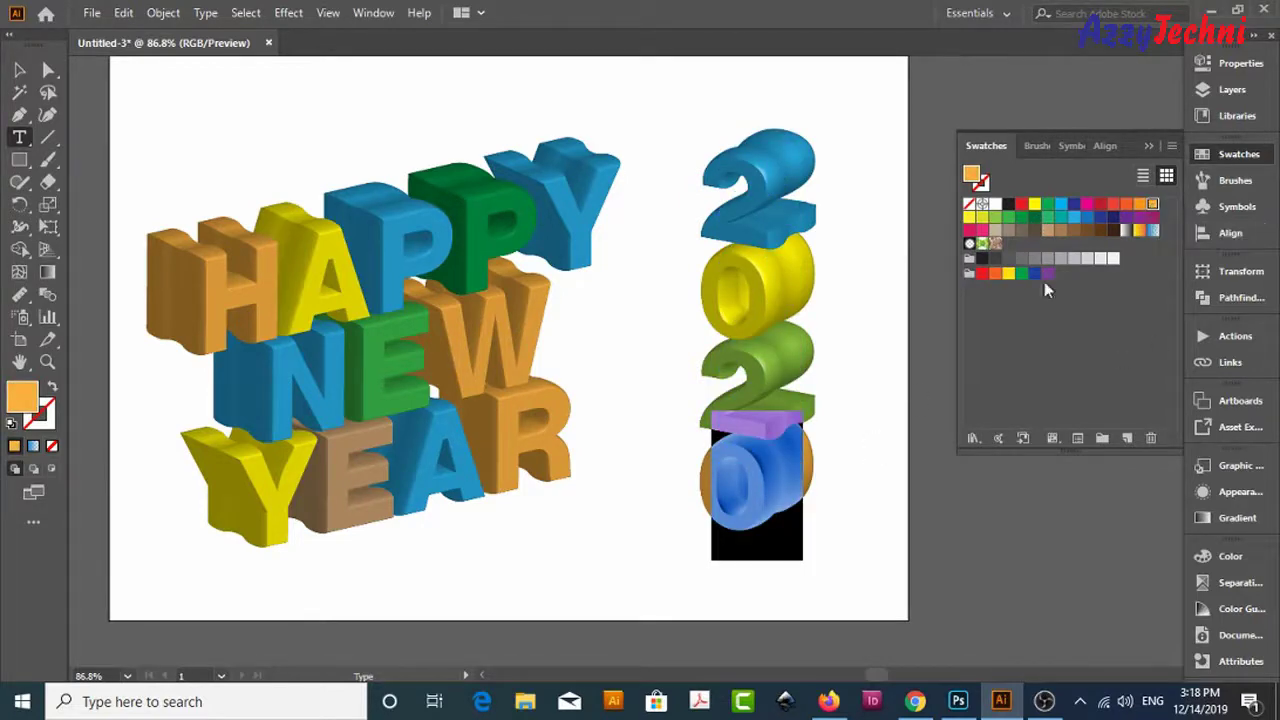
- Zoom in and resize the 2020 using its bounding box
key(v)
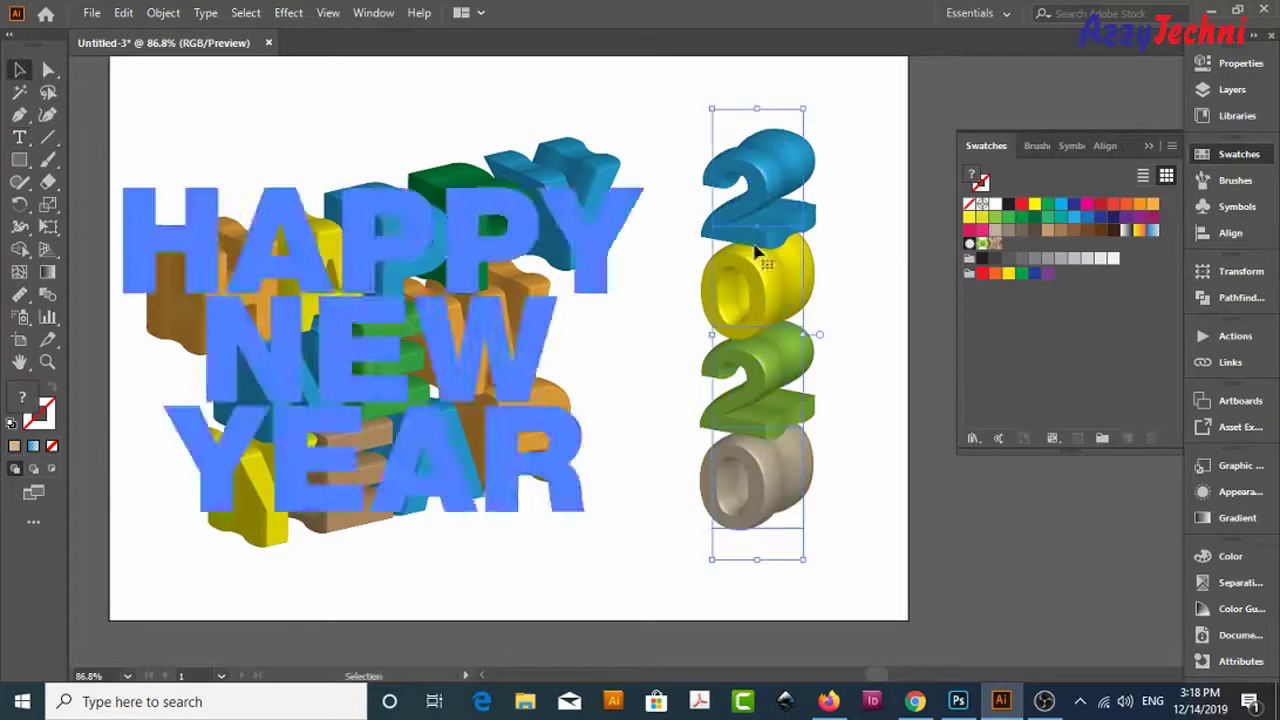
drag(838, 372, 872, 374)
key(ctrl+space)
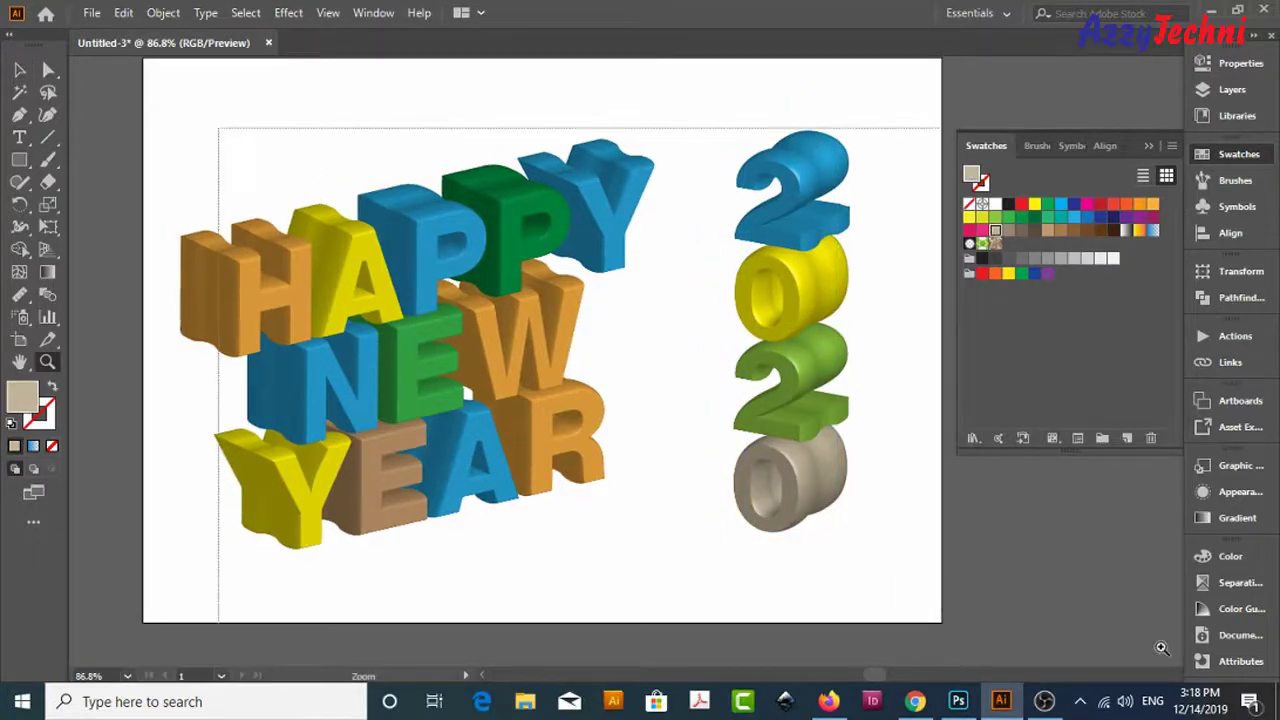
drag(226, 134, 920, 523)
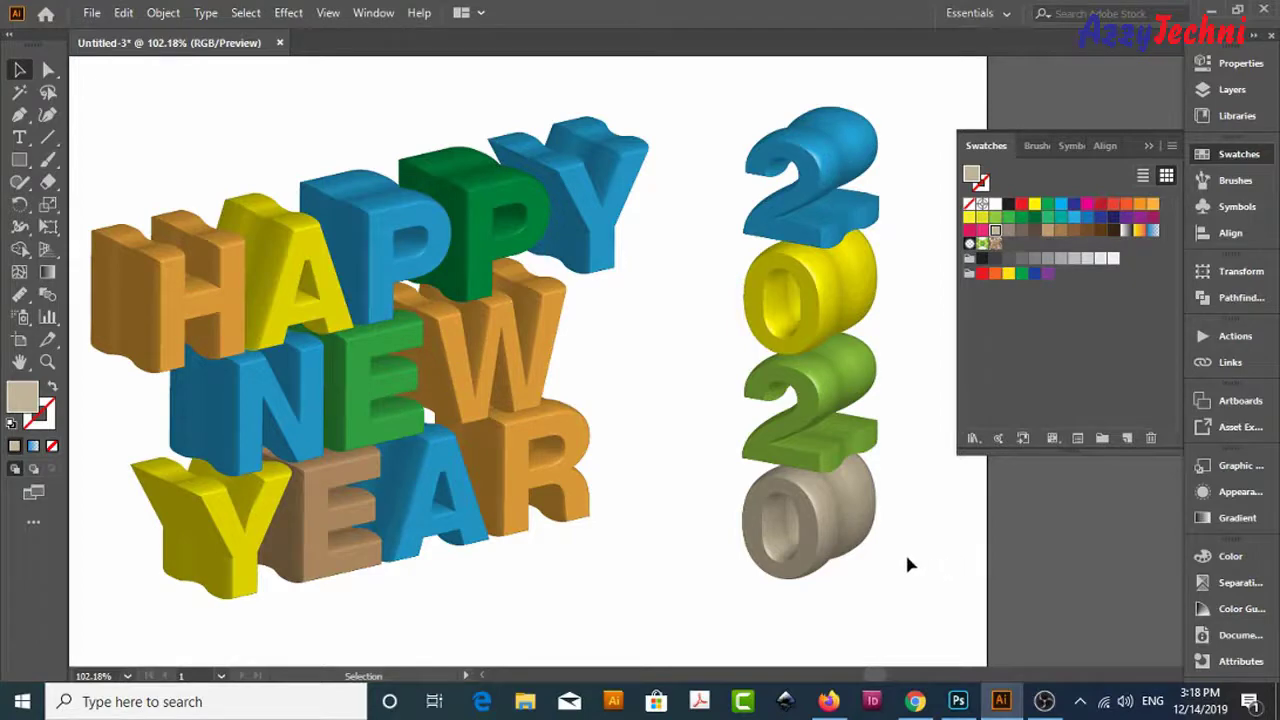
click(849, 549)
mouse_move(897, 101)
mouse_down()
mouse_move(883, 93)
mouse_move(943, 76)
mouse_up()
click(943, 76)
drag(1066, 514, 1047, 496)
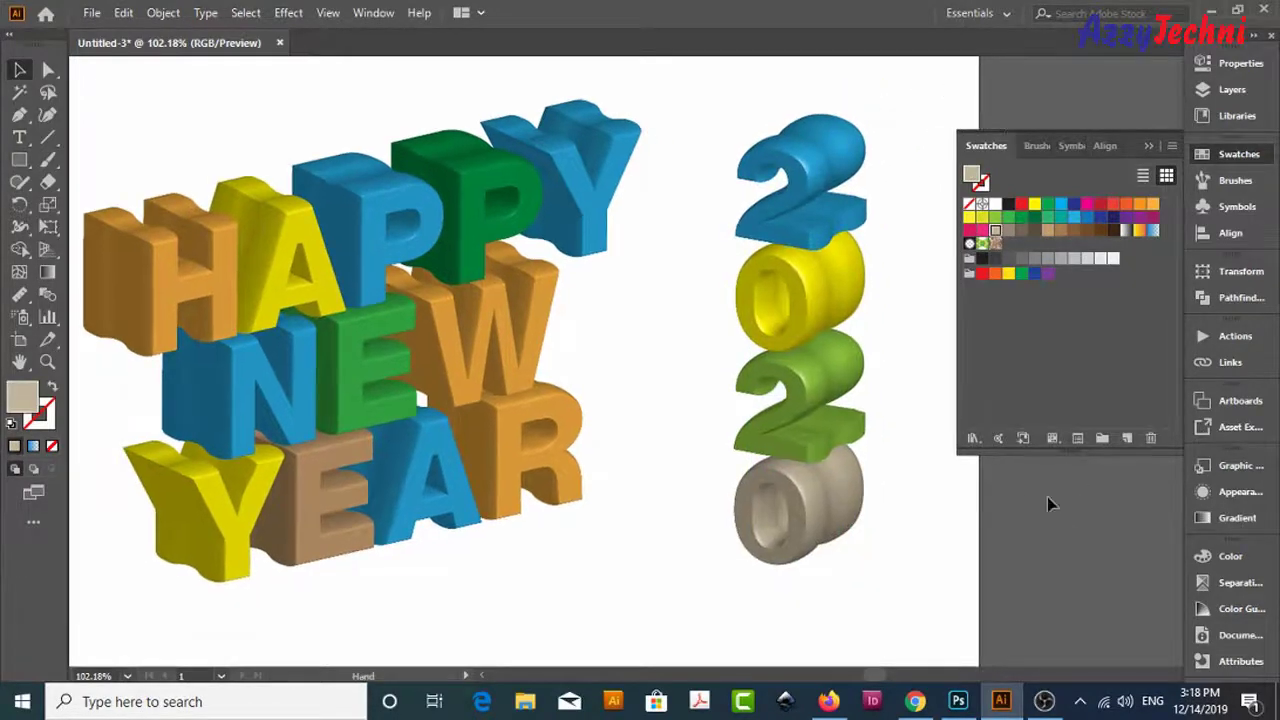
click(848, 543)
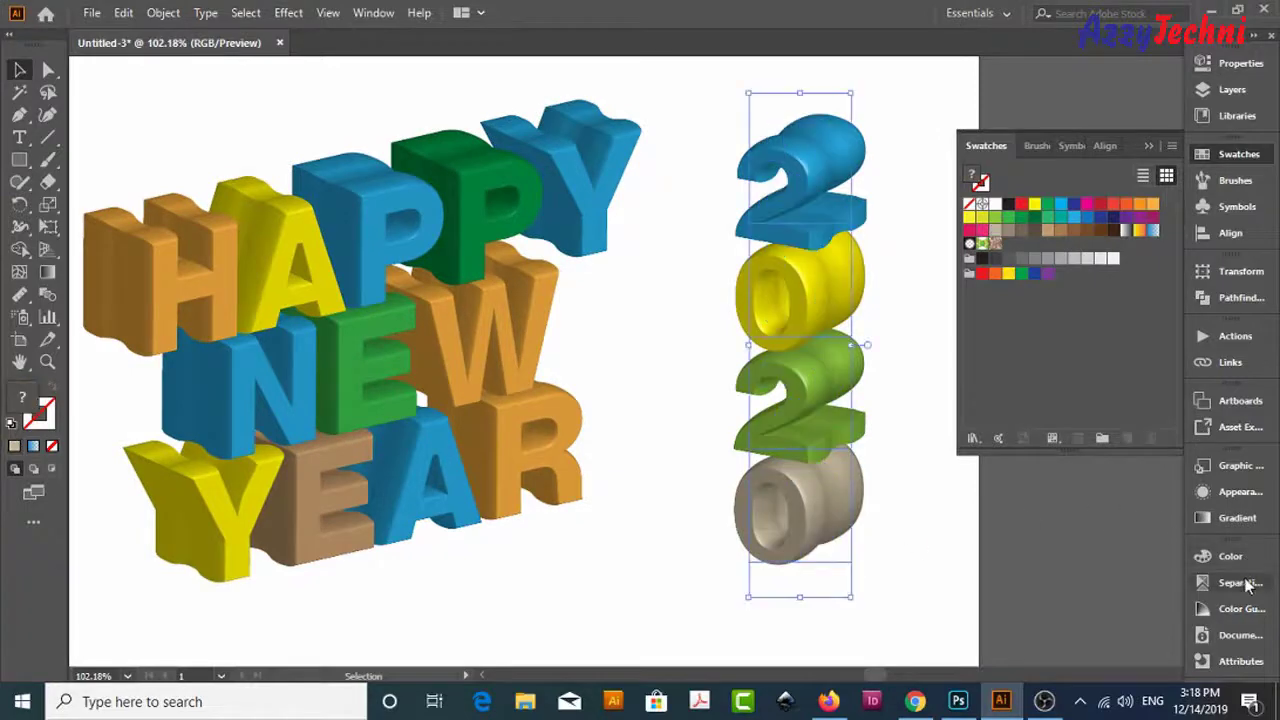
- Reopen the 2020's Extrude & Bevel settings from Appearance with live Preview on
click(1249, 490)
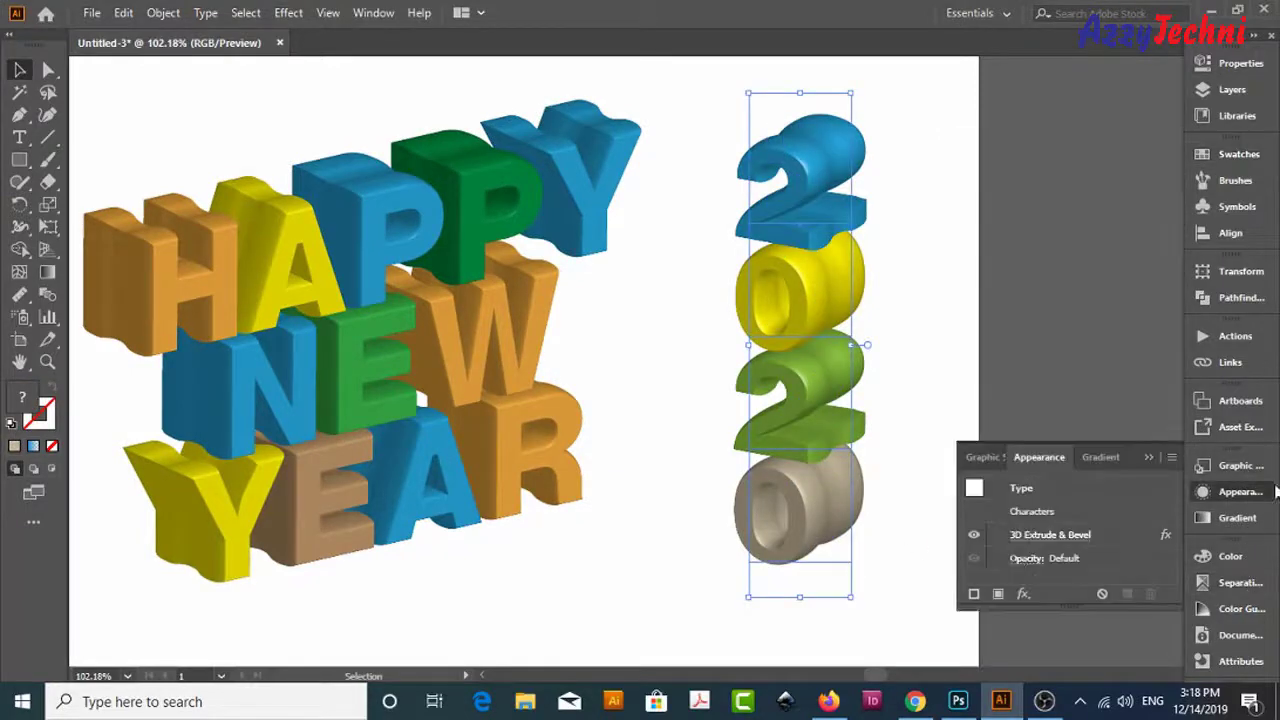
click(1060, 536)
drag(850, 226, 1092, 238)
click(990, 621)
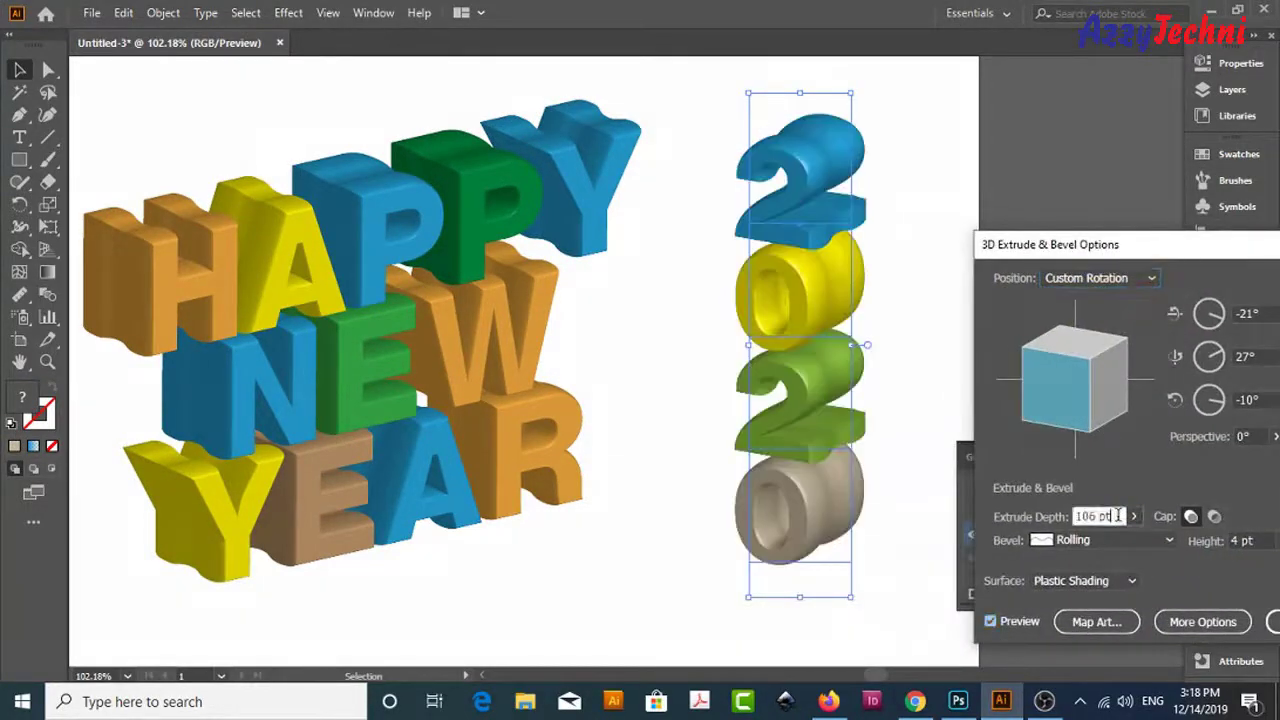
scroll(1118, 516, down, 2)
scroll(1118, 516, down, 5)
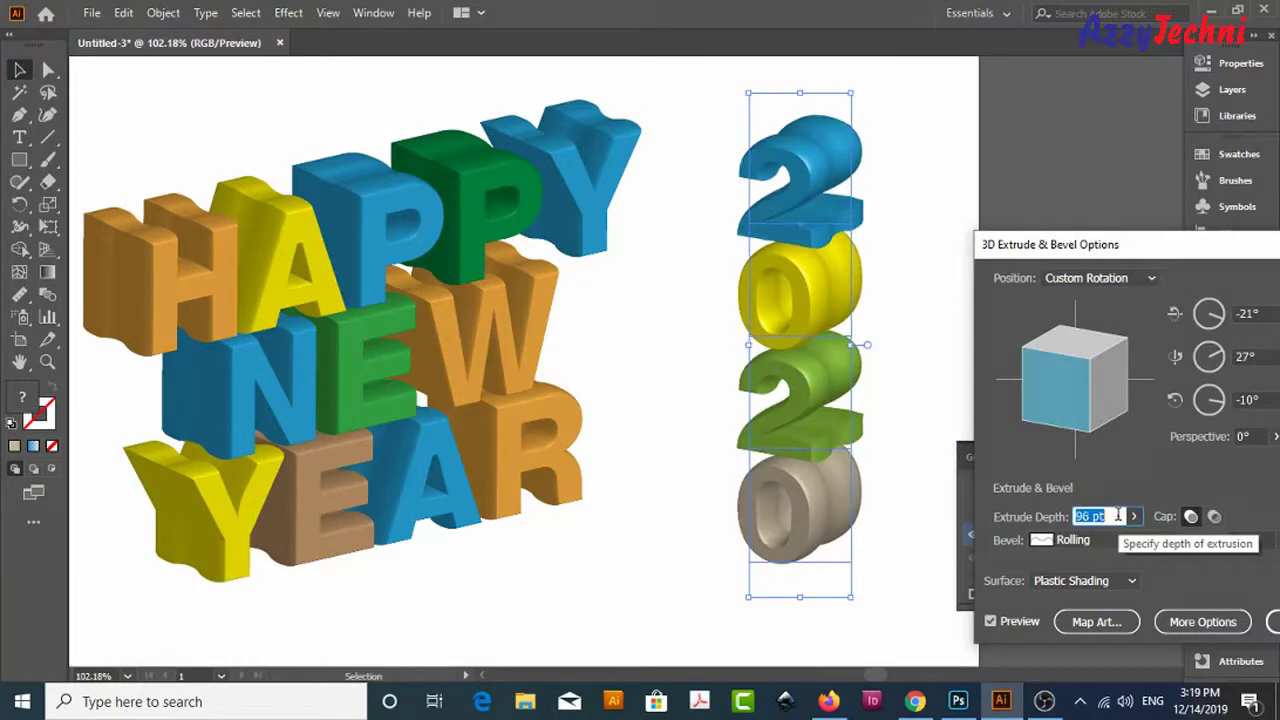
scroll(1118, 516, down, 5)
scroll(1118, 516, down, 3)
scroll(1118, 516, down, 3)
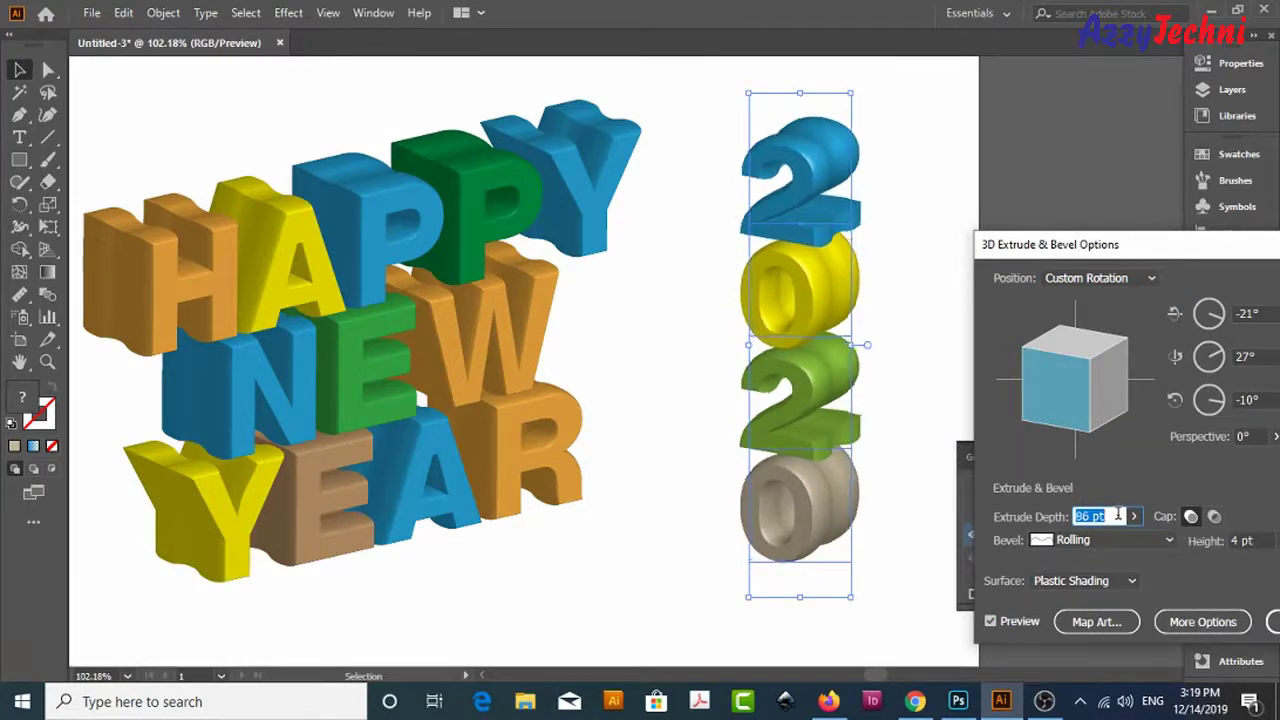
- Apply 86 pt extrusion, Rolling bevel and rotation -20°, 25°, -9° to the 2020
drag(1127, 246, 871, 262)
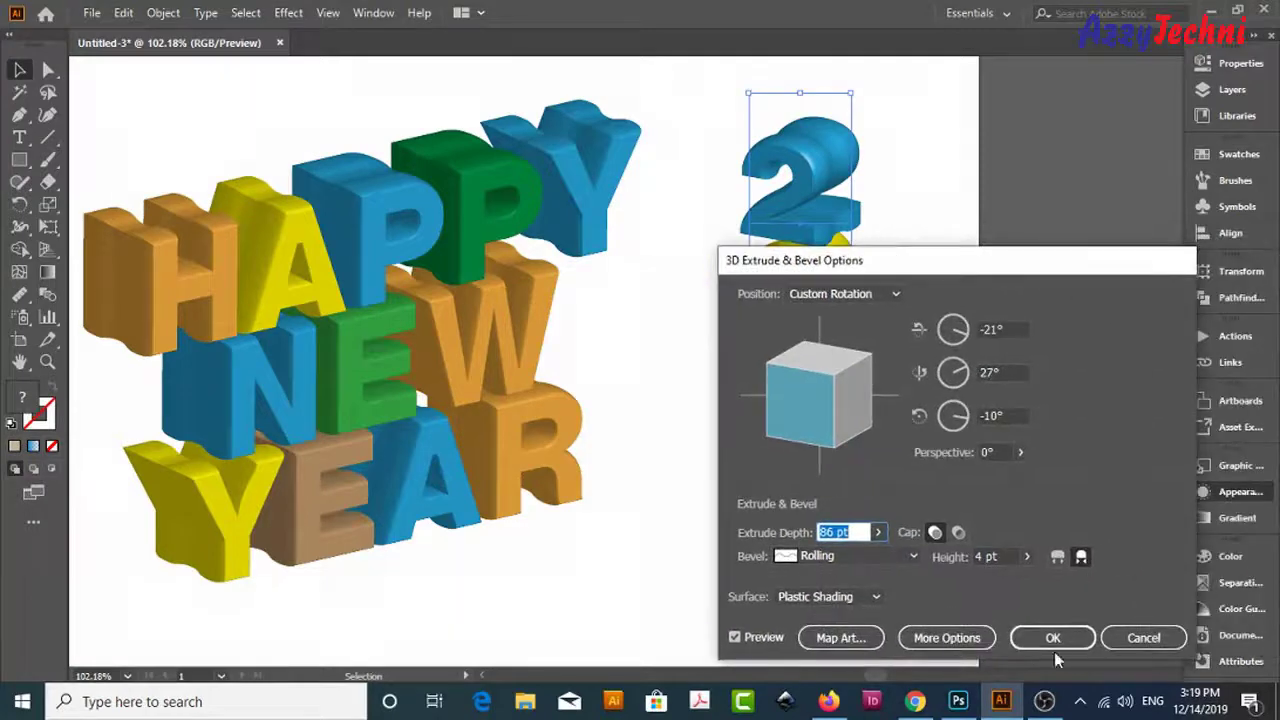
drag(953, 266, 1145, 248)
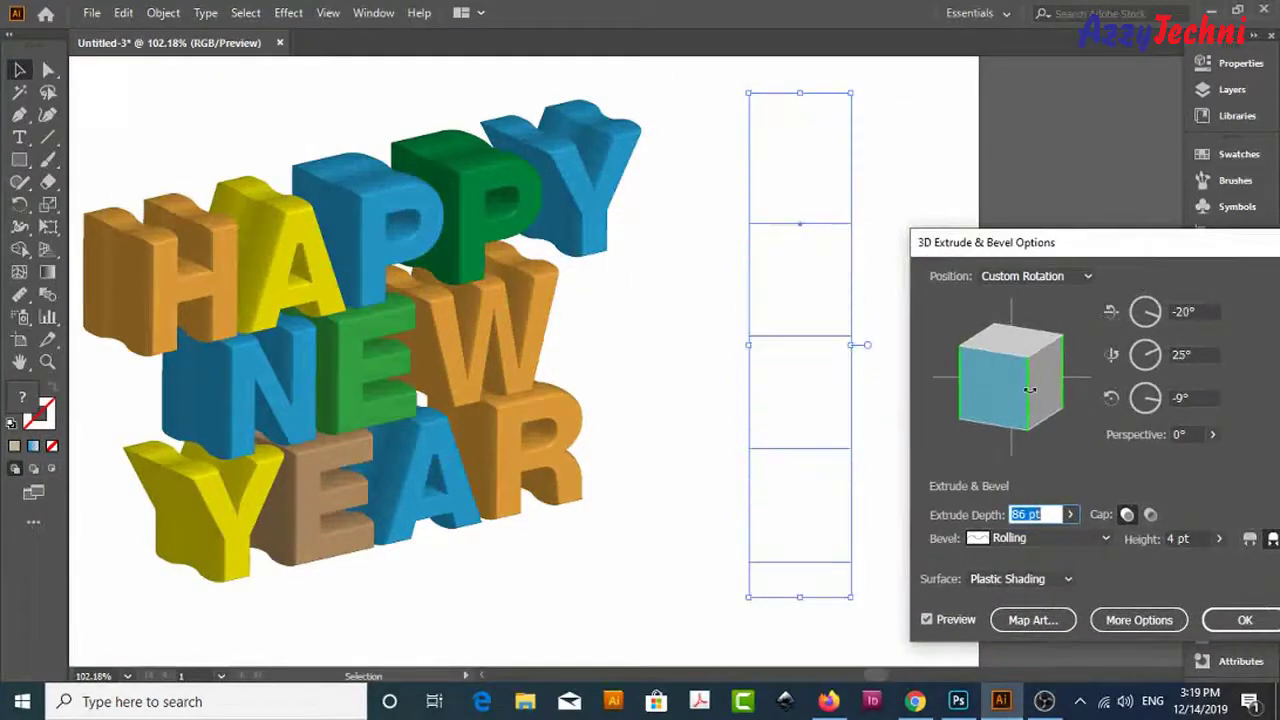
click(1030, 390)
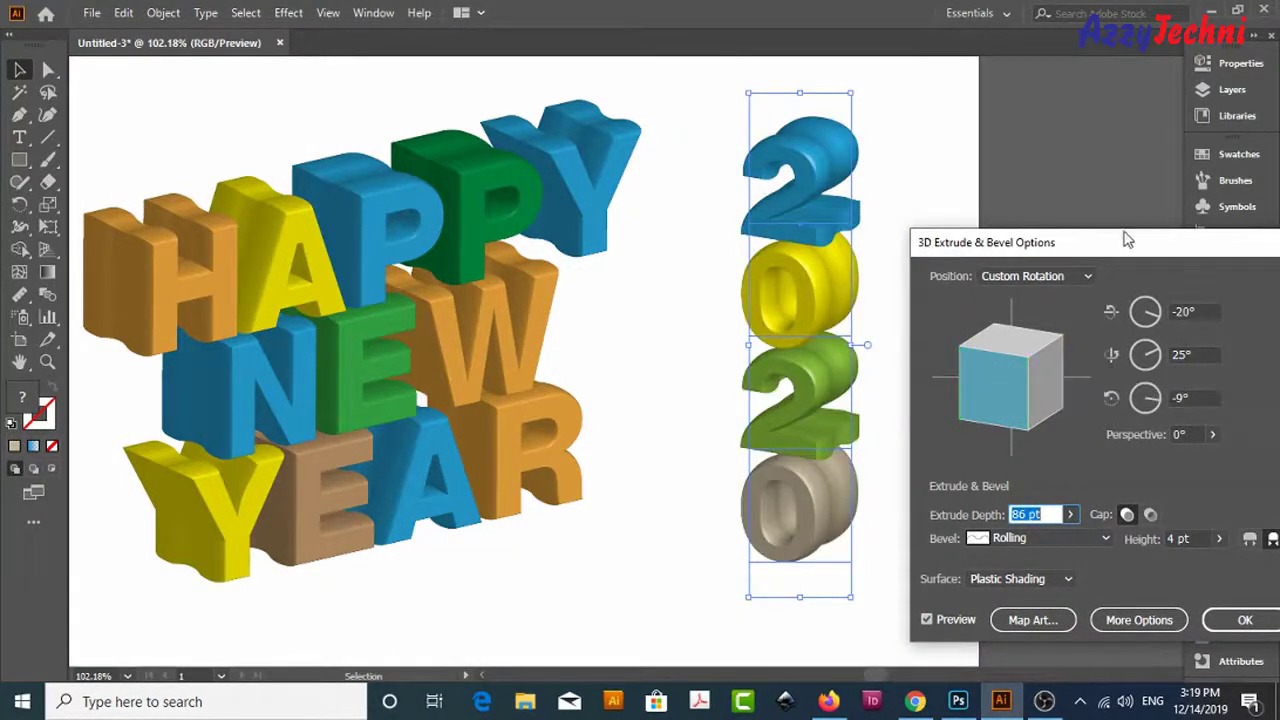
drag(1127, 240, 937, 246)
click(1051, 620)
click(1037, 293)
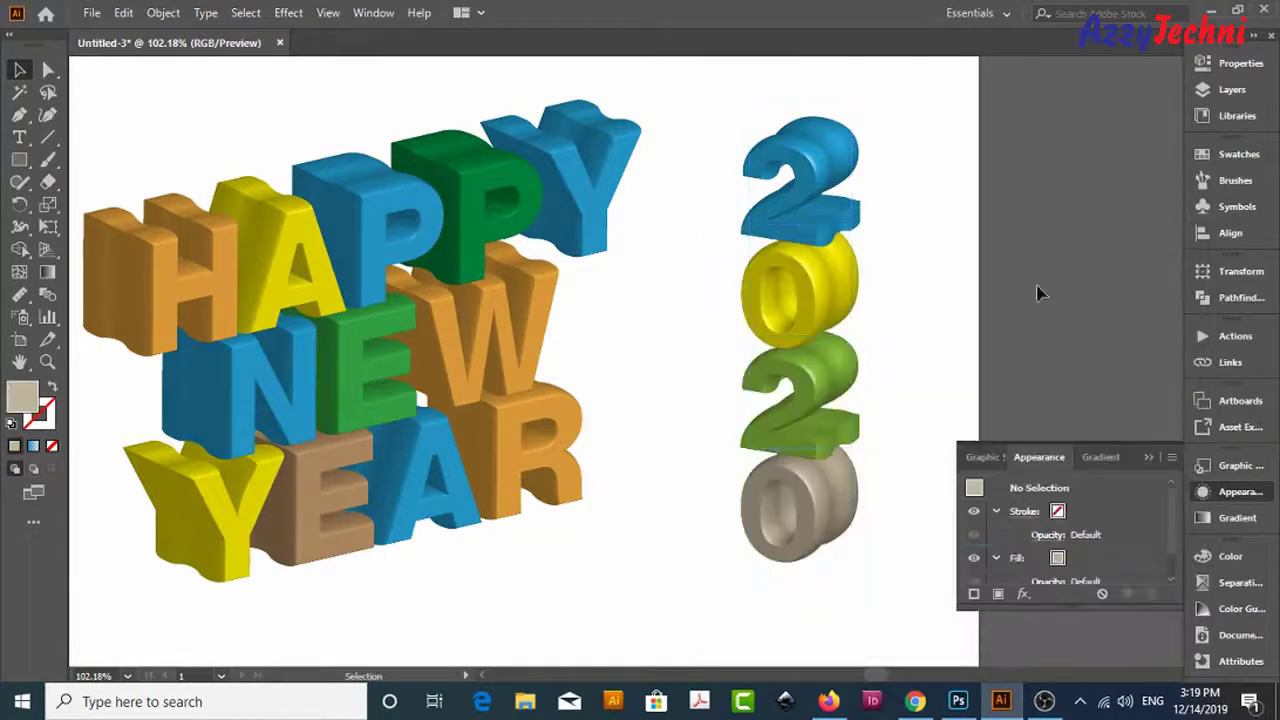
scroll(1078, 270, down, 1)
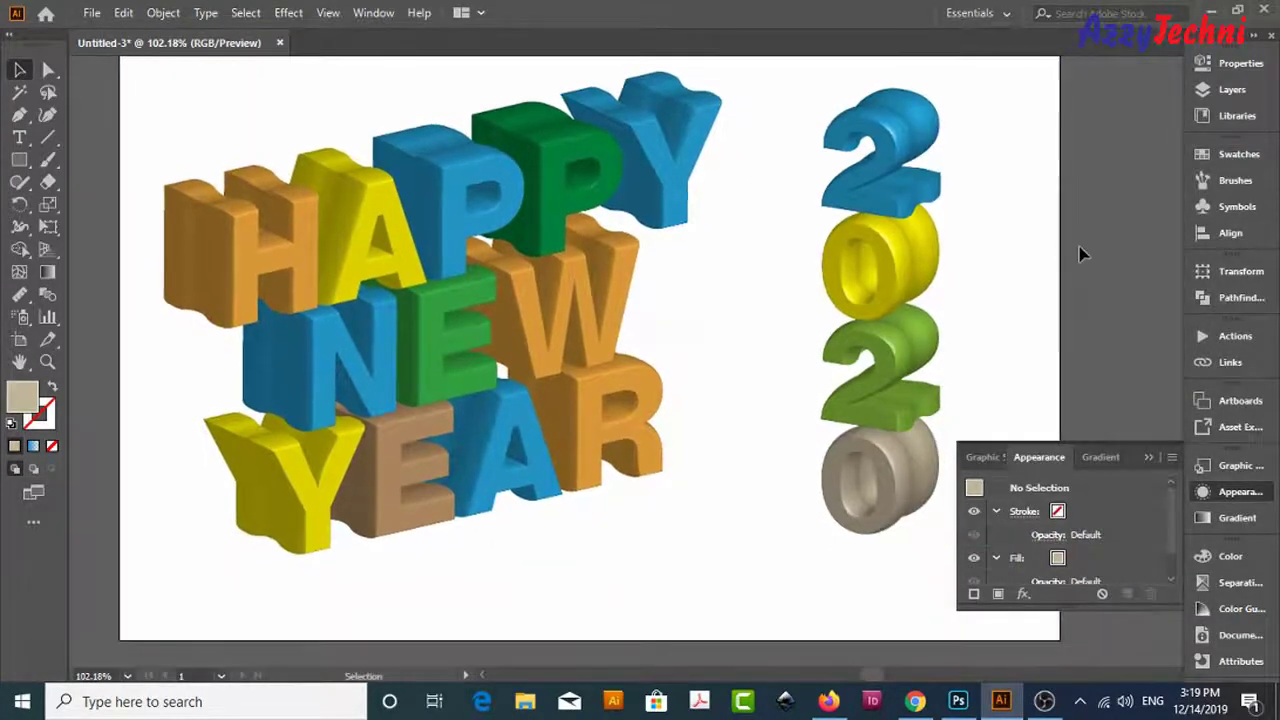
- Draw a rectangle under YEAR and drag its anchors into a slanted parallelogram
key(m)
drag(190, 476, 730, 562)
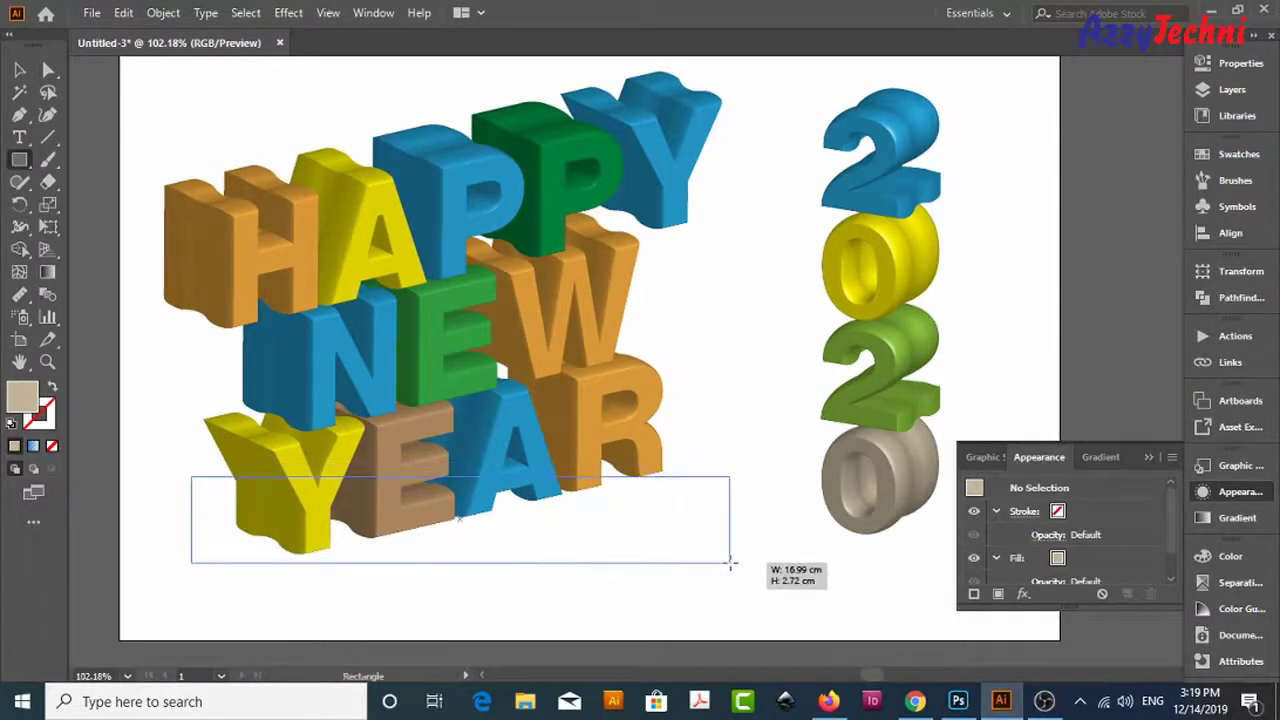
key(a)
drag(729, 478, 665, 403)
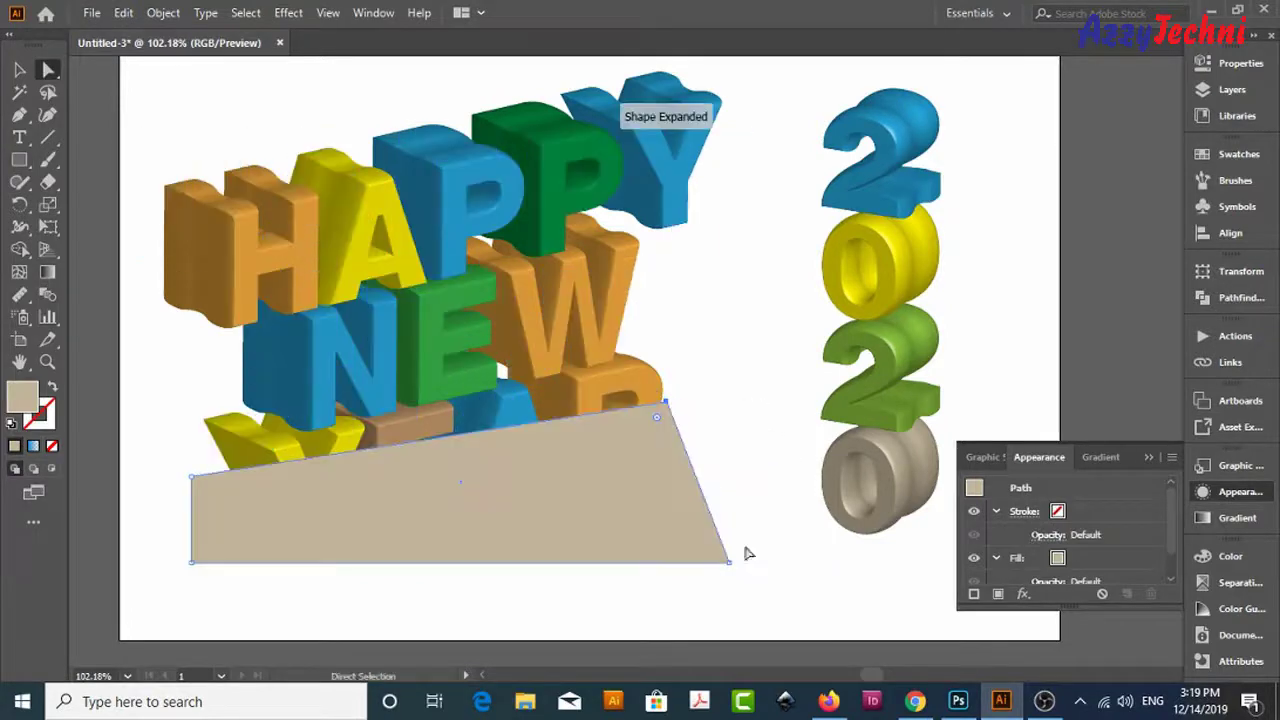
drag(730, 570, 724, 468)
scroll(460, 515, left, 2)
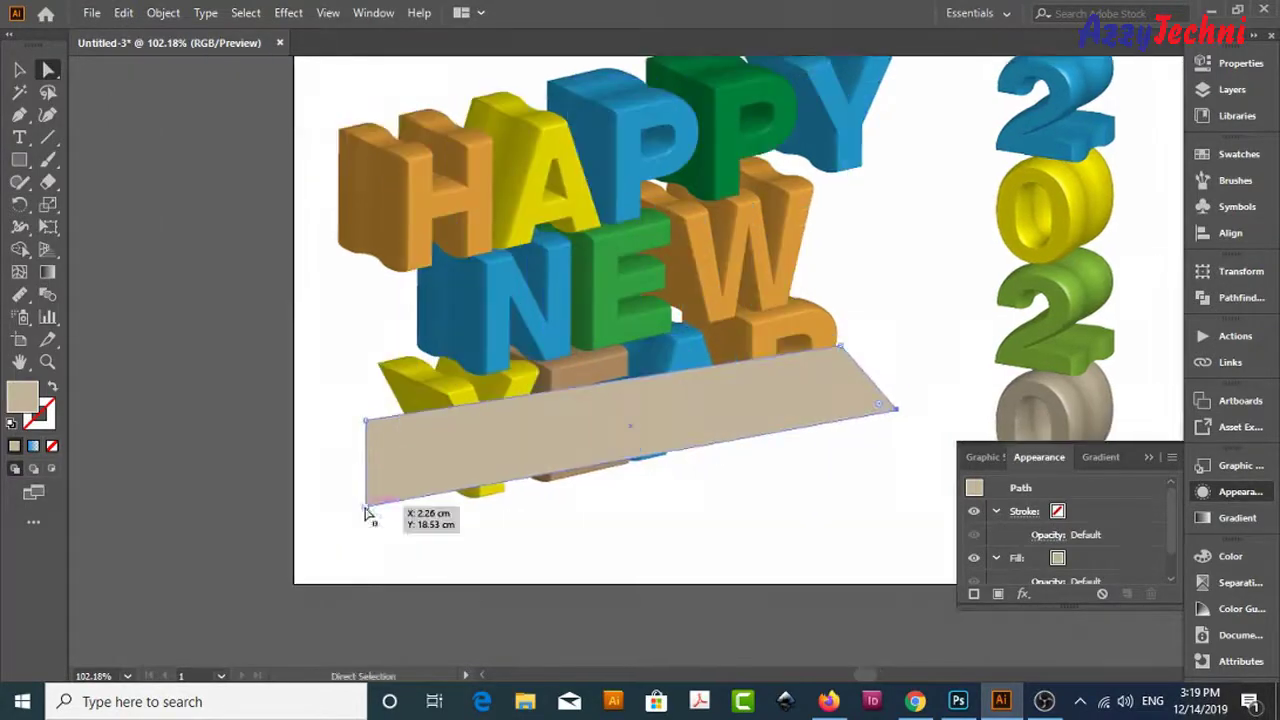
mouse_move(366, 505)
mouse_down()
mouse_move(423, 523)
mouse_move(426, 508)
mouse_up()
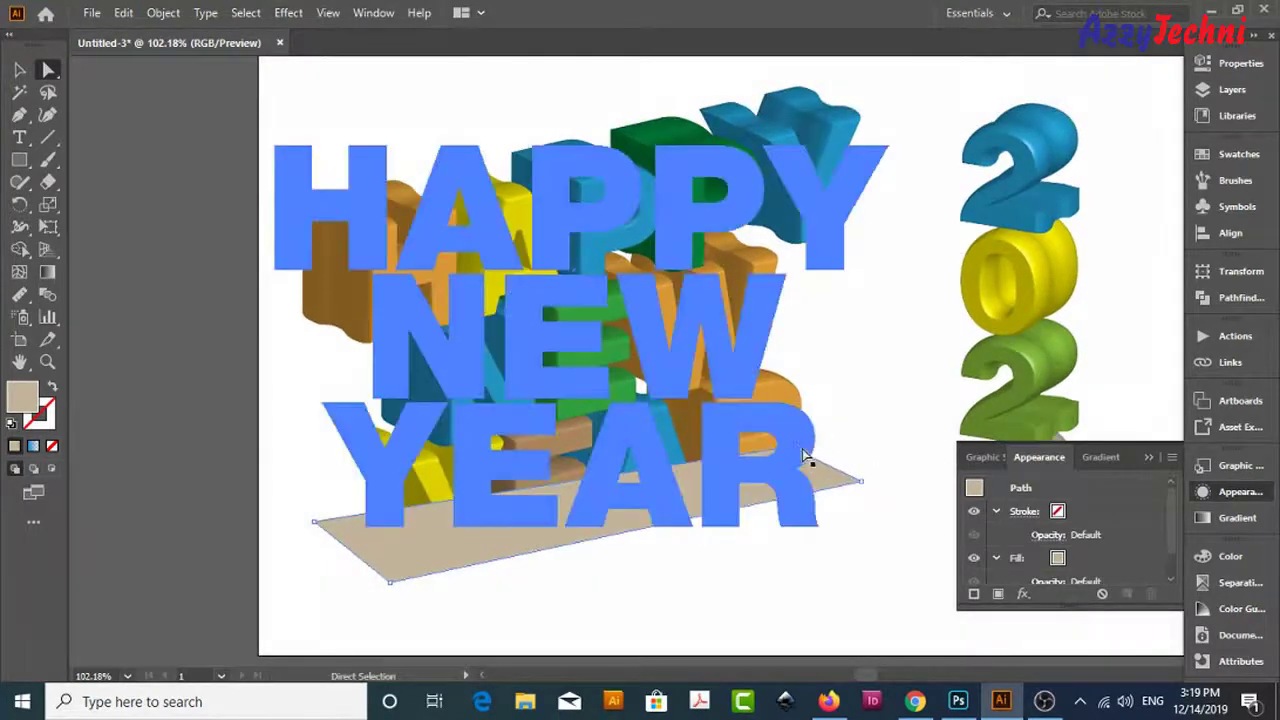
mouse_move(800, 450)
mouse_down()
mouse_move(804, 422)
mouse_move(682, 456)
mouse_up()
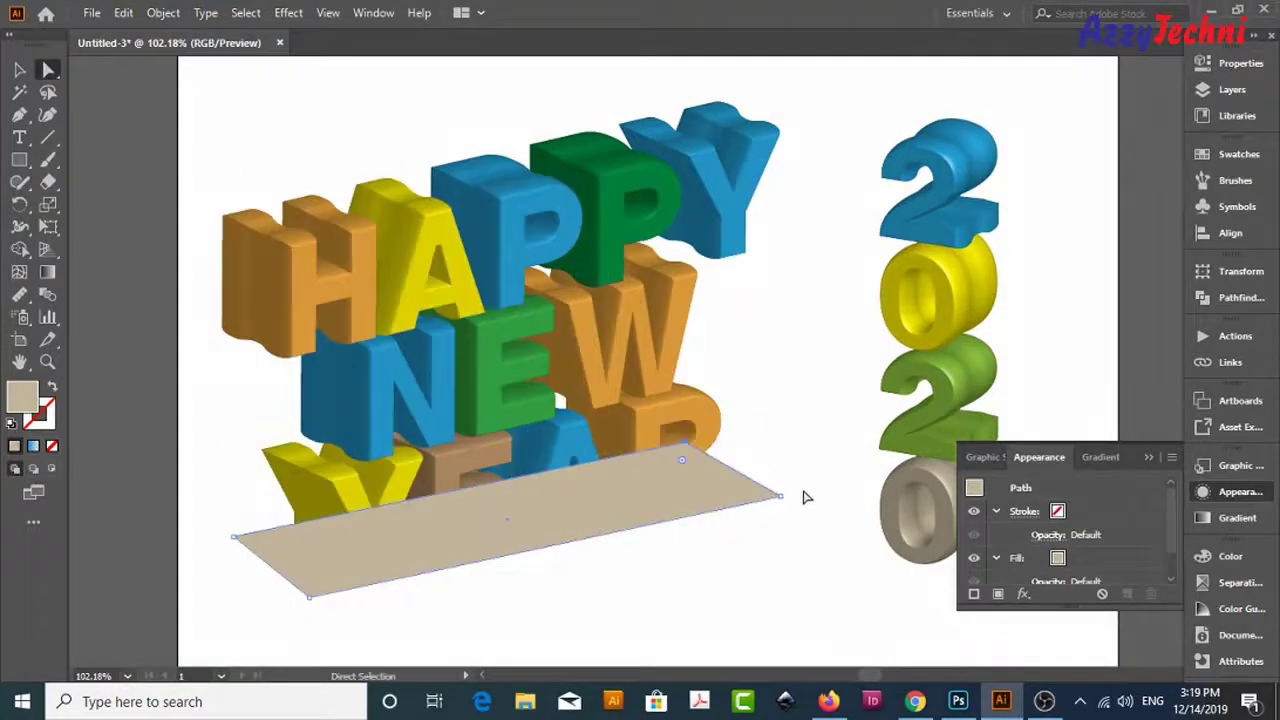
drag(780, 495, 790, 485)
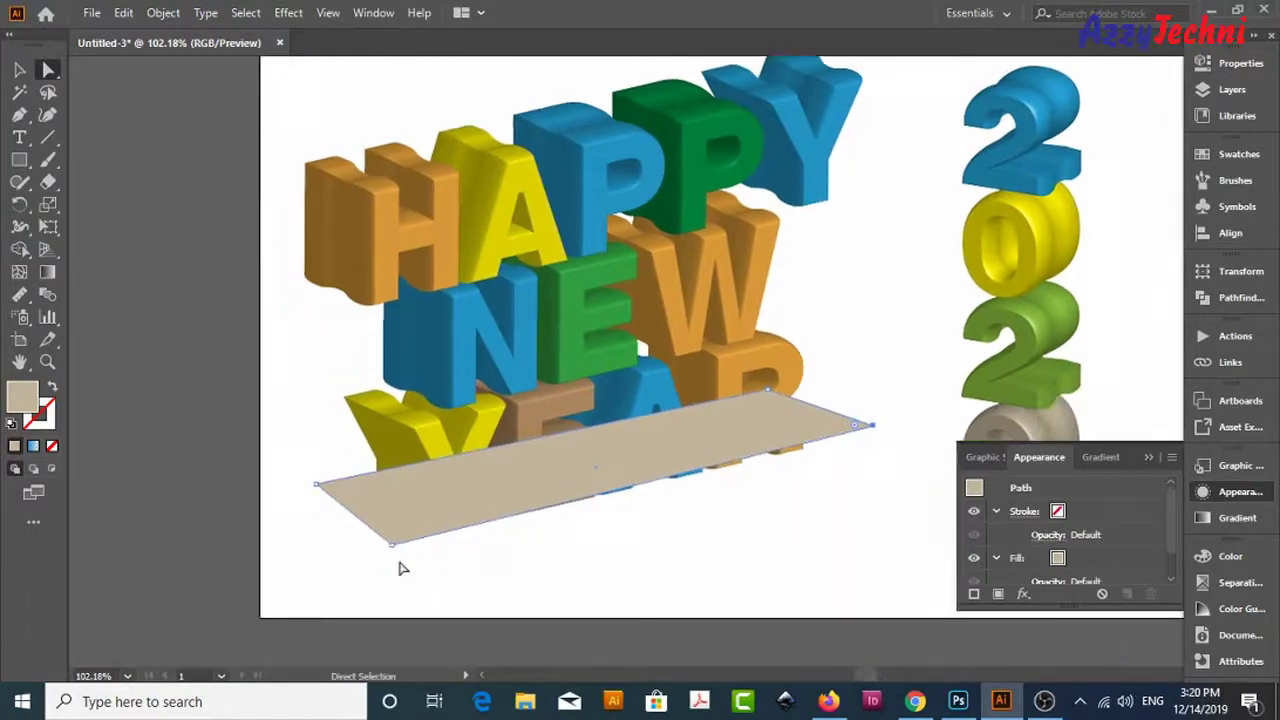
drag(400, 566, 376, 537)
- Send the floor shape to the back with Arrange > Send to Back, then reselect it
key(v)
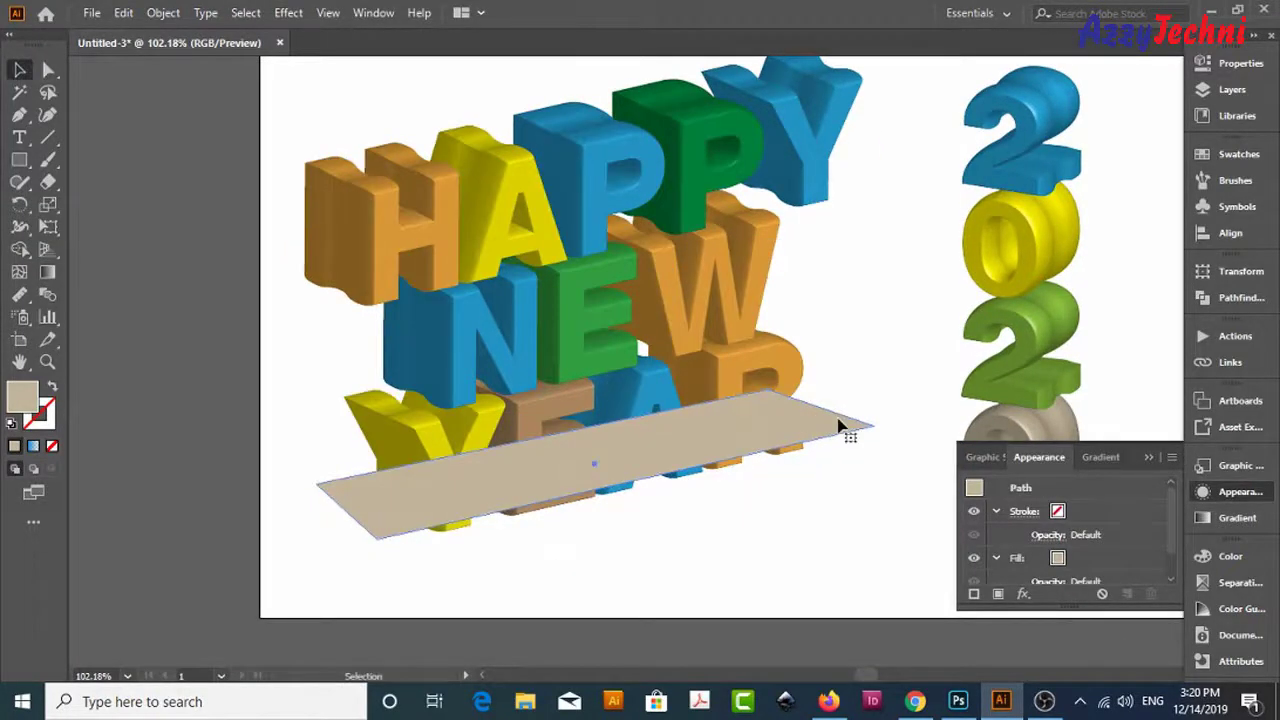
right_click(840, 427)
mouse_move(890, 322)
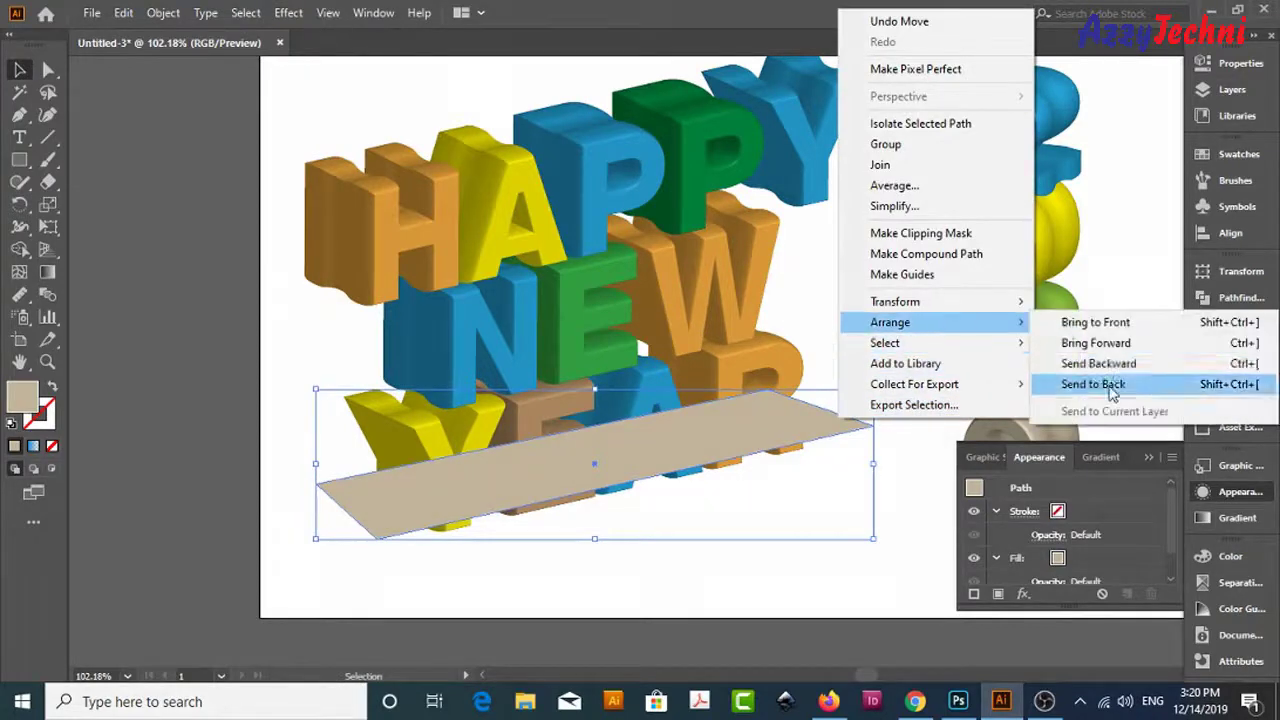
click(1112, 393)
click(860, 543)
click(790, 415)
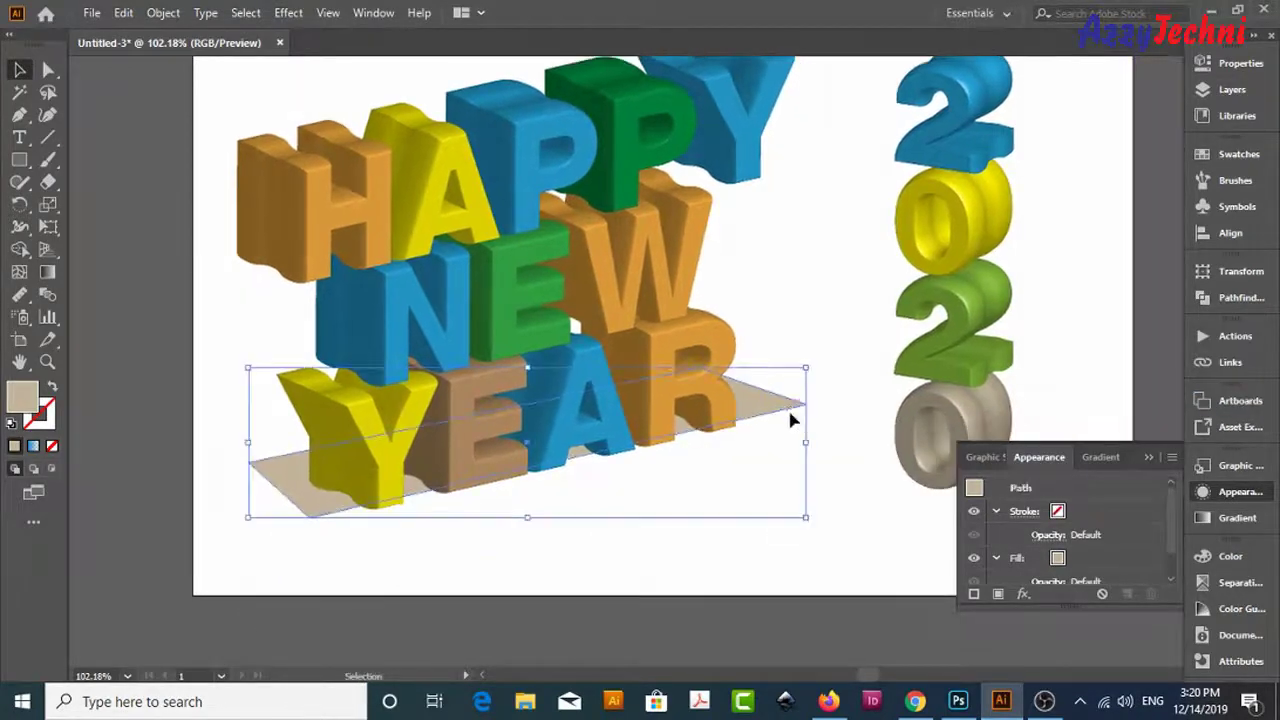
click(850, 527)
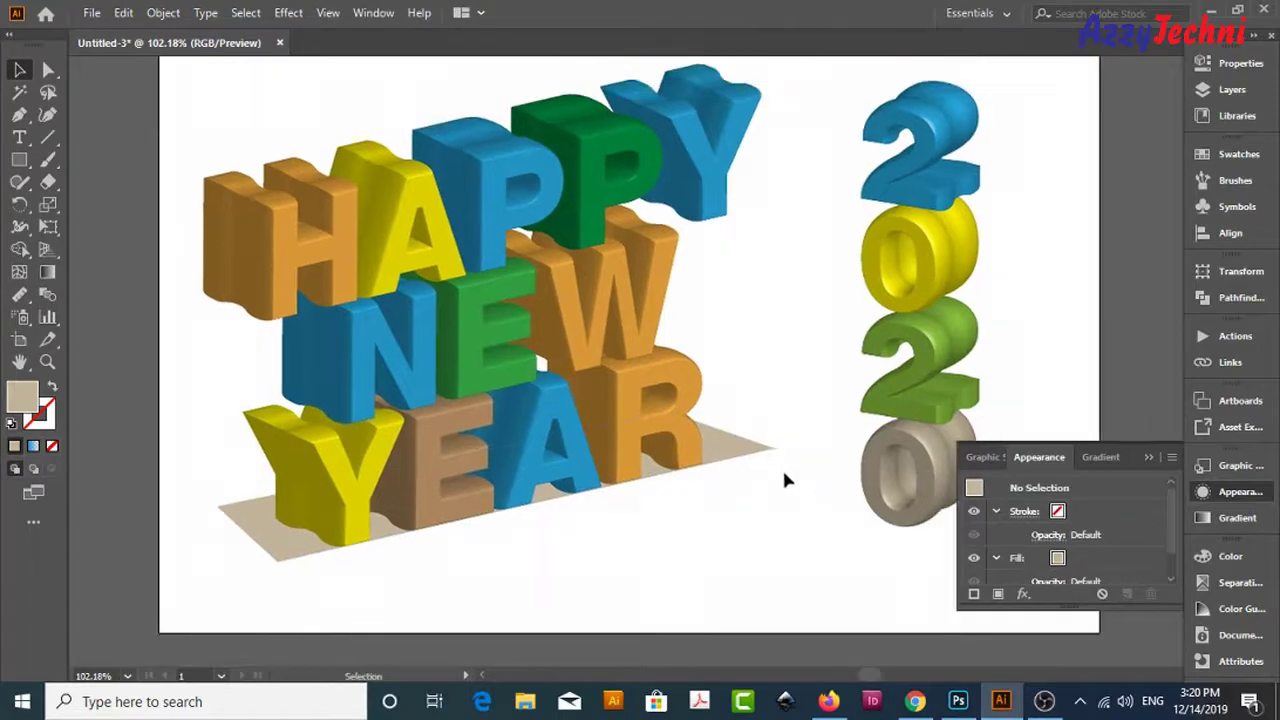
click(770, 449)
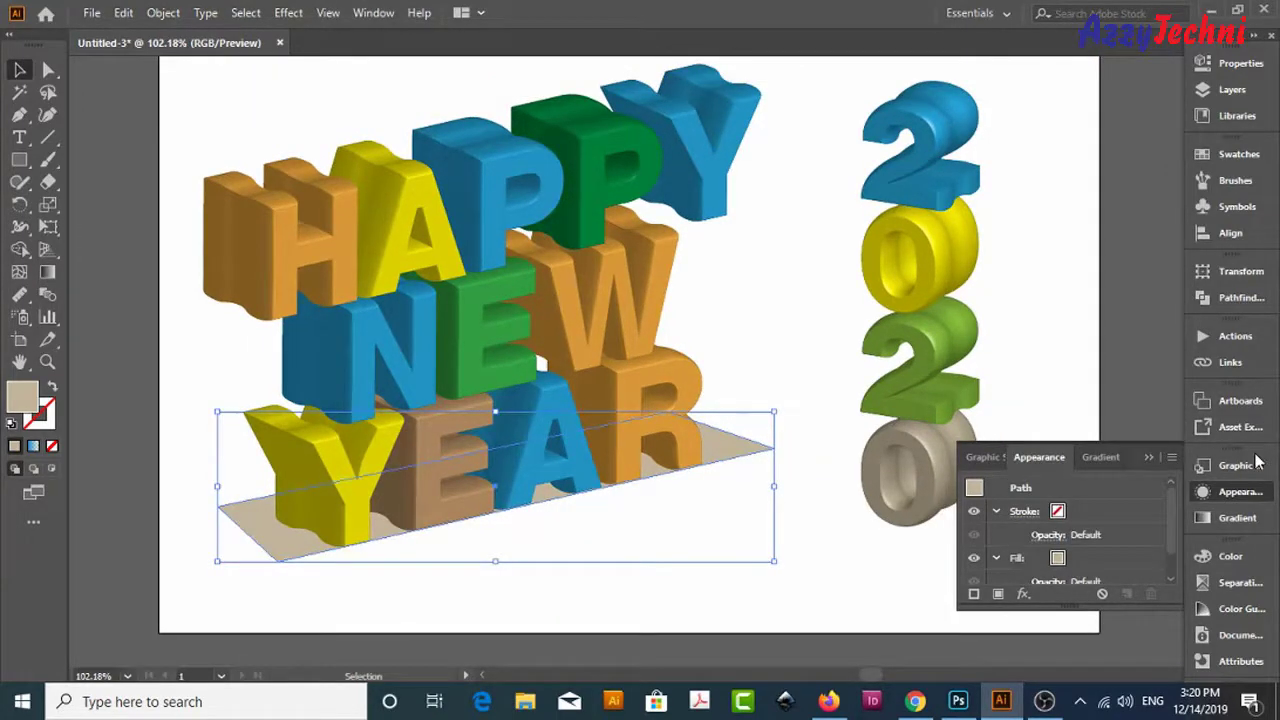
- Fill the floor with a radial gradient whose left stop is black
click(1237, 517)
click(1035, 594)
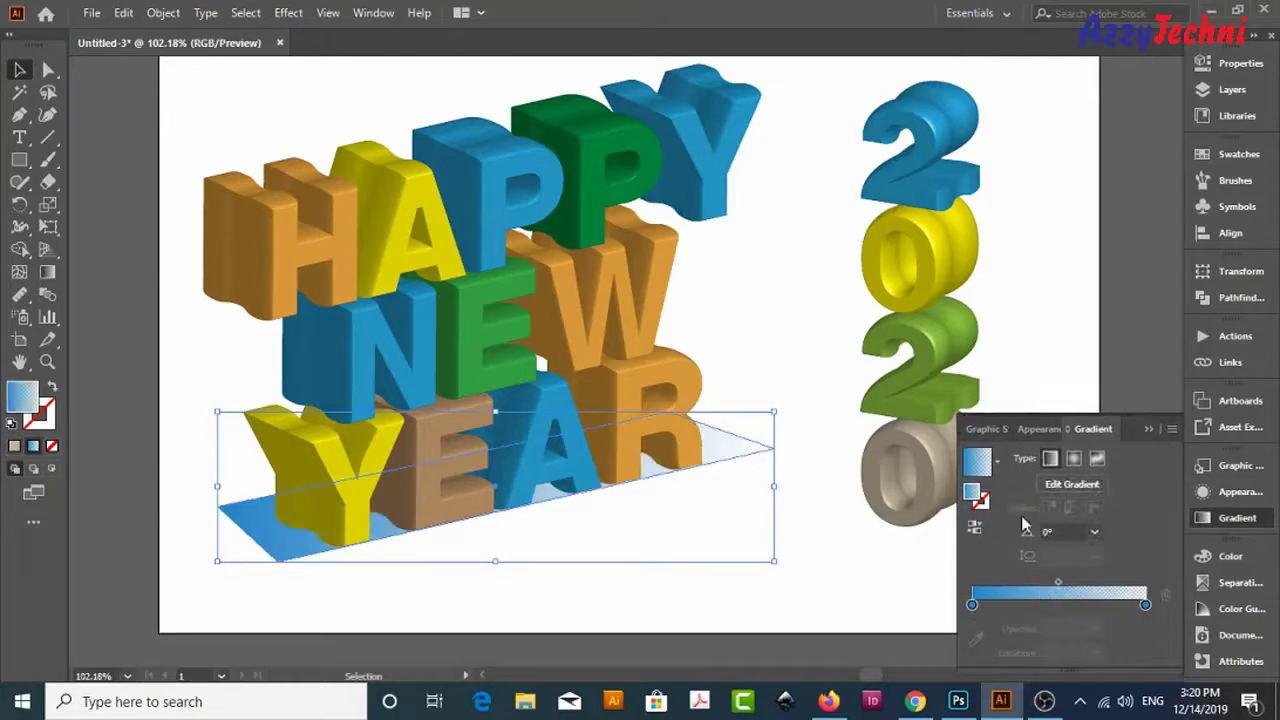
click(1073, 458)
double_click(971, 604)
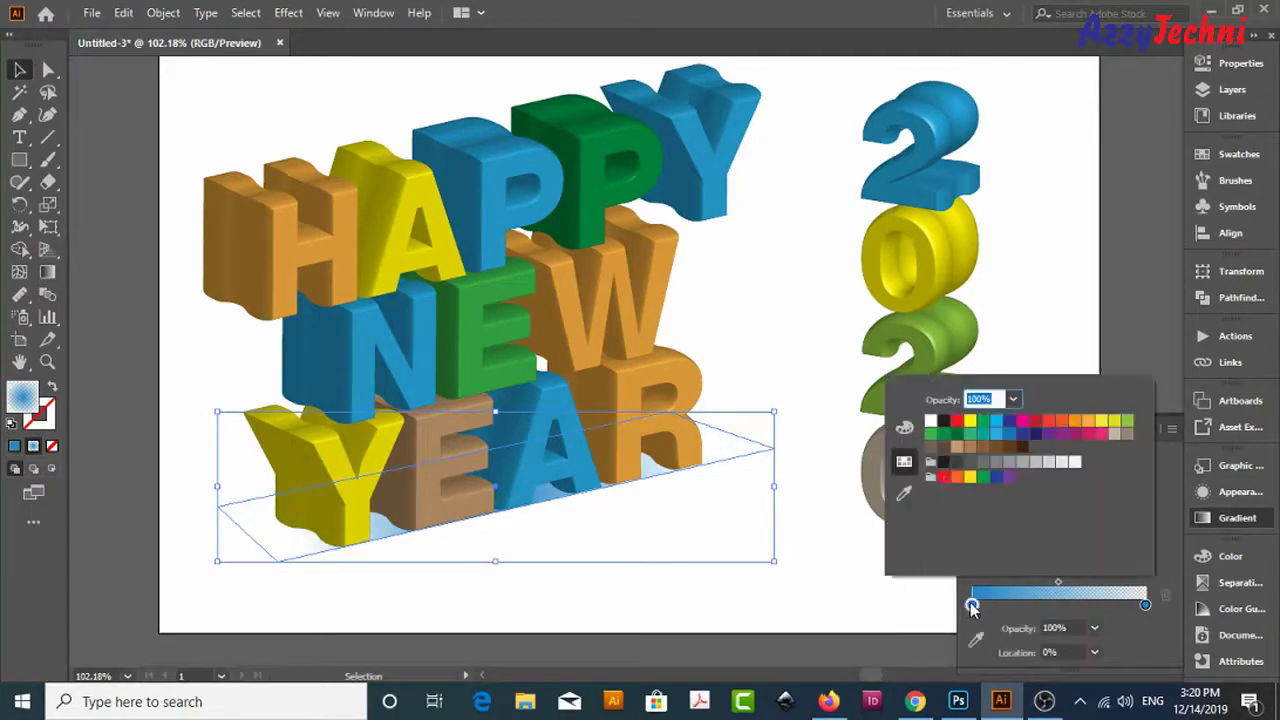
click(944, 463)
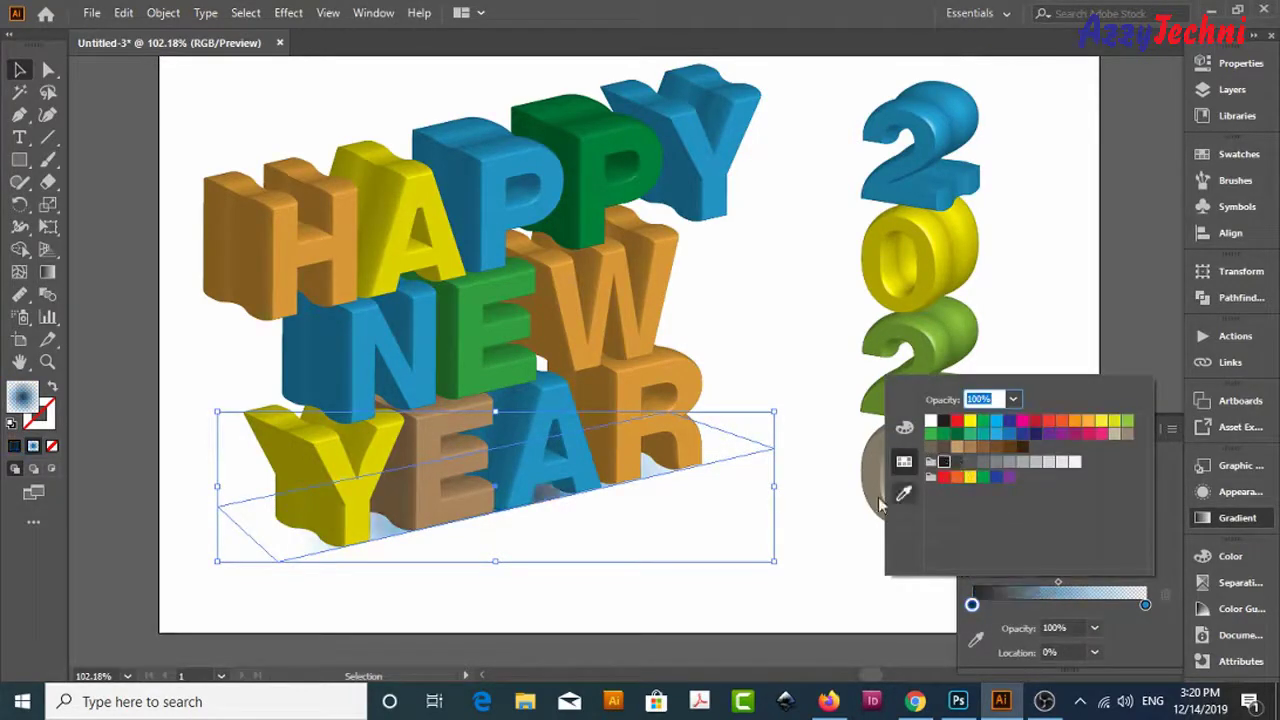
click(818, 571)
click(831, 563)
click(750, 452)
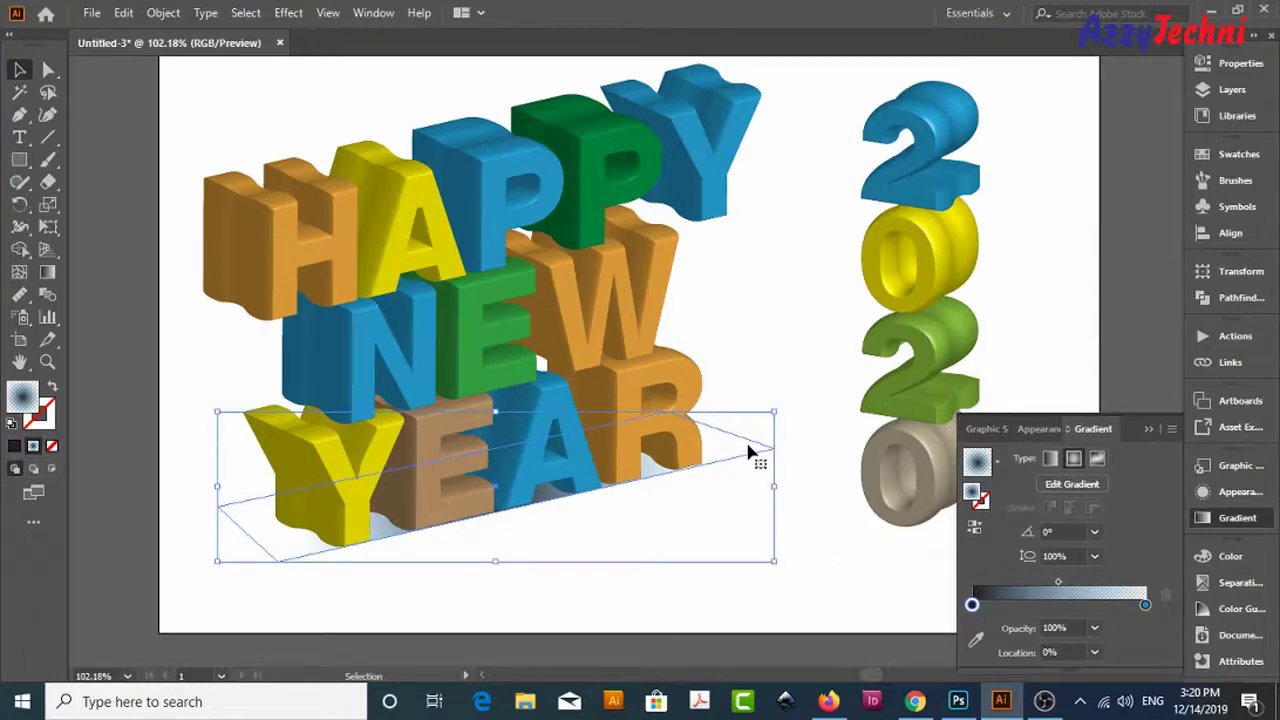
- Squash and tilt the gradient along the floor, and make the right stop transparent white
key(g)
drag(494, 286, 528, 456)
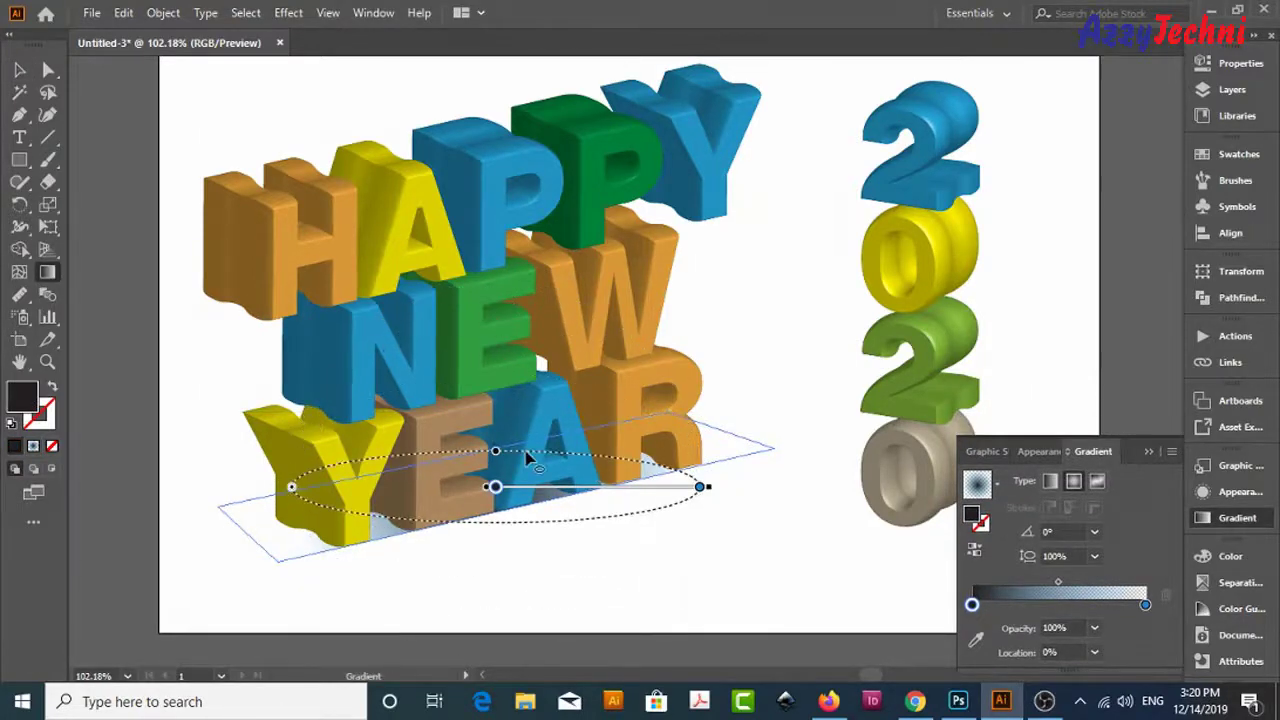
drag(704, 488, 781, 422)
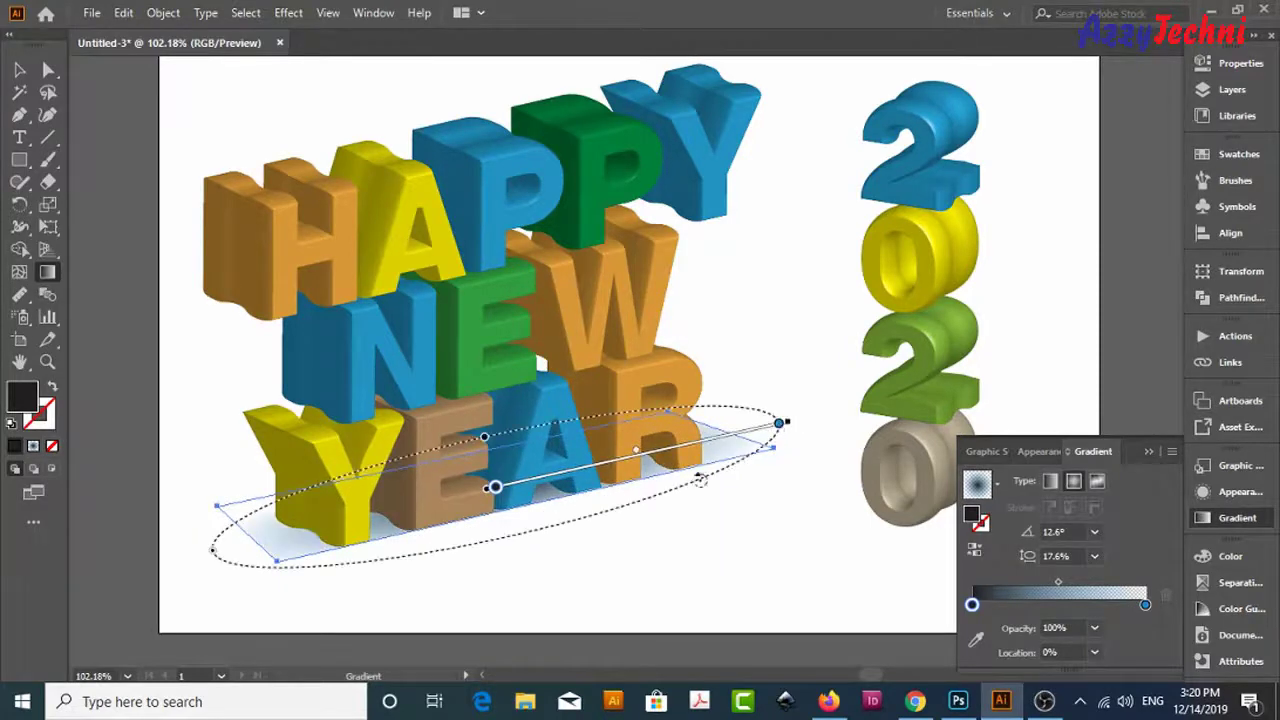
drag(217, 552, 204, 531)
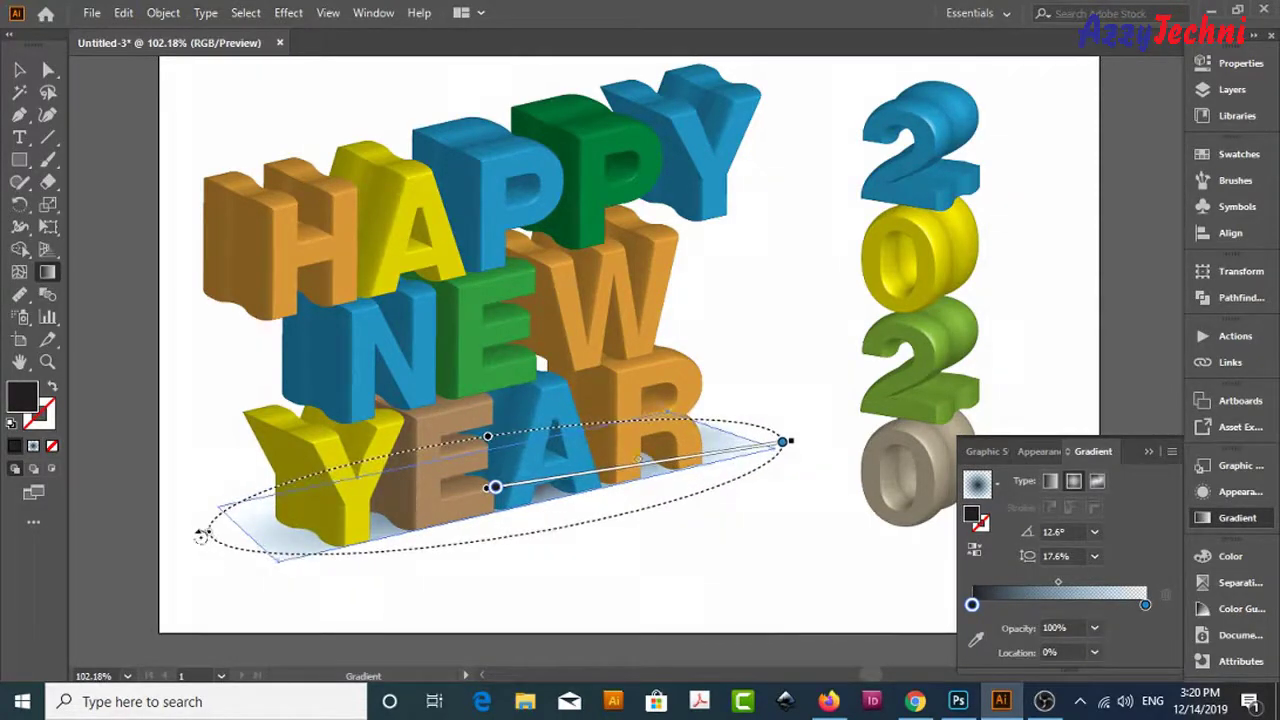
drag(524, 533, 520, 528)
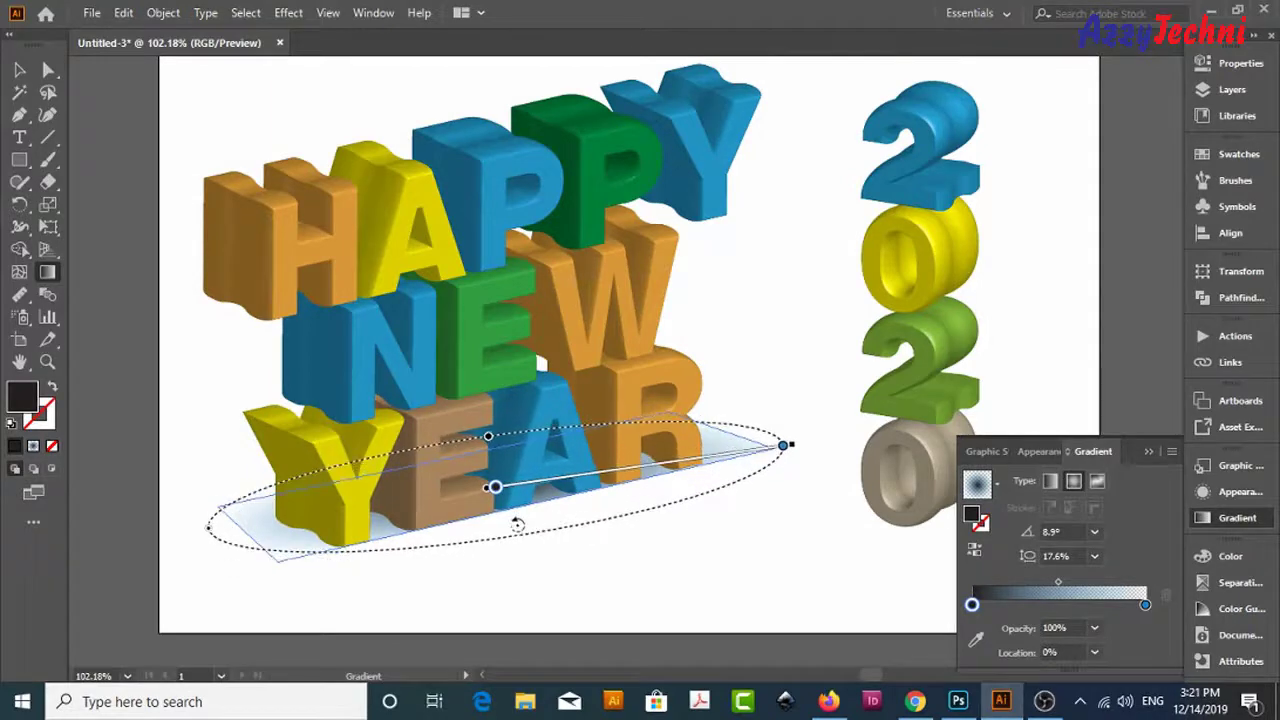
double_click(1145, 605)
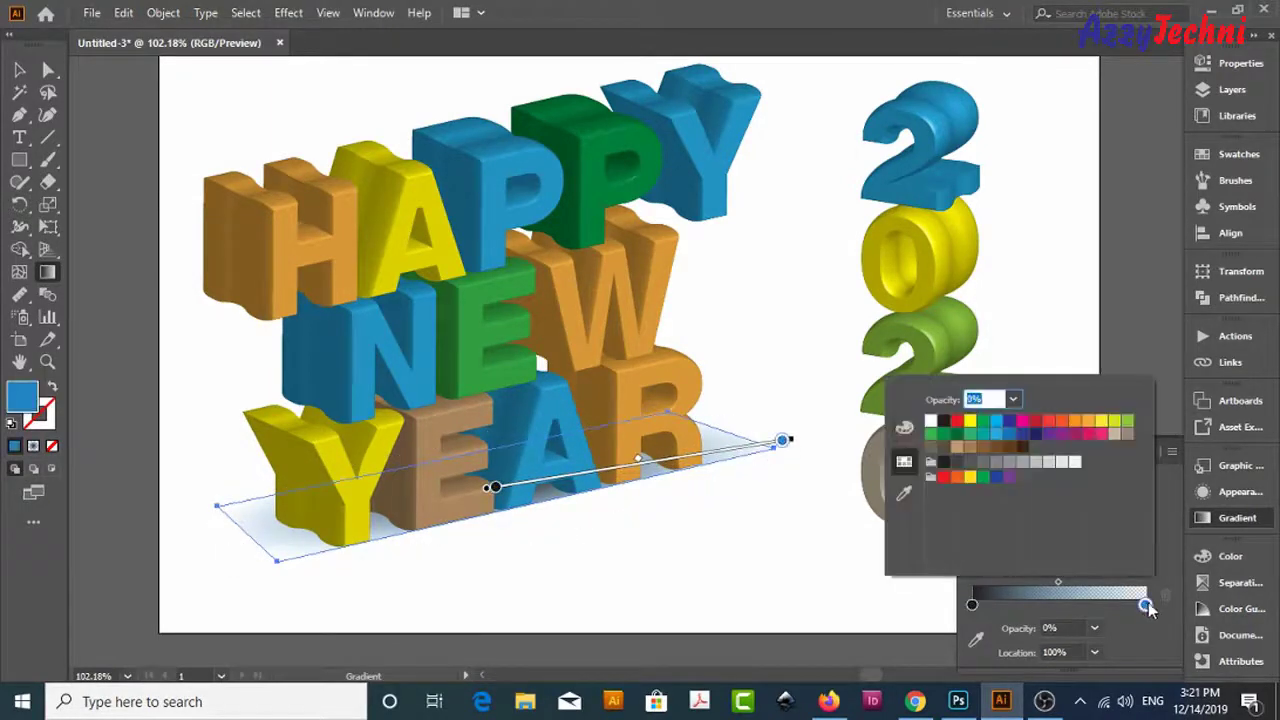
click(931, 422)
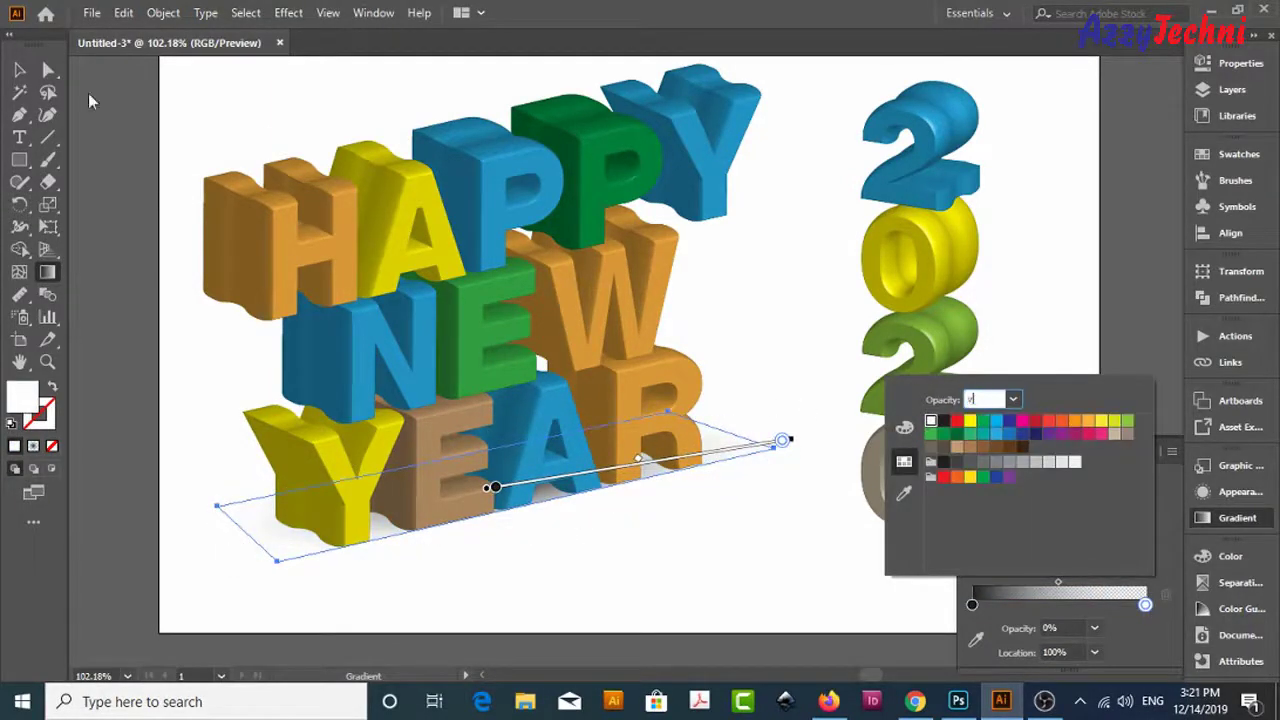
click(19, 70)
- Zoom in on the shadow under YEAR and scale it wider
key(z)
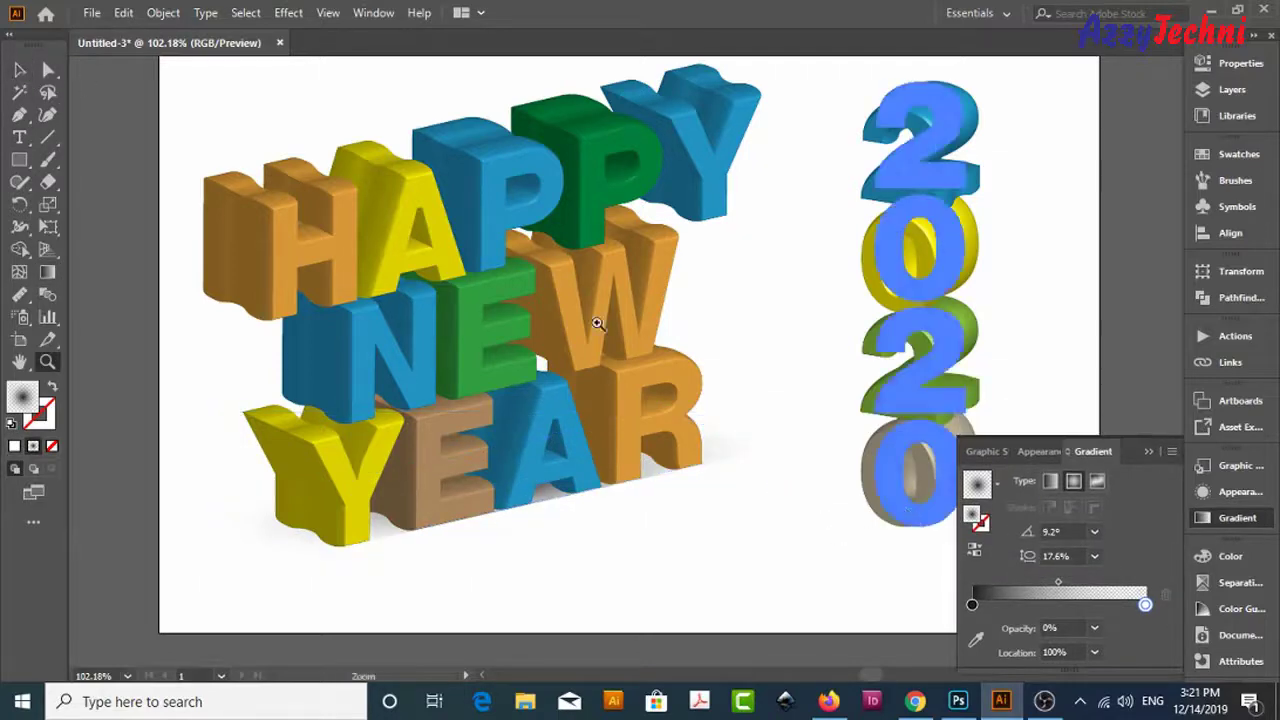
drag(597, 323, 995, 576)
key(v)
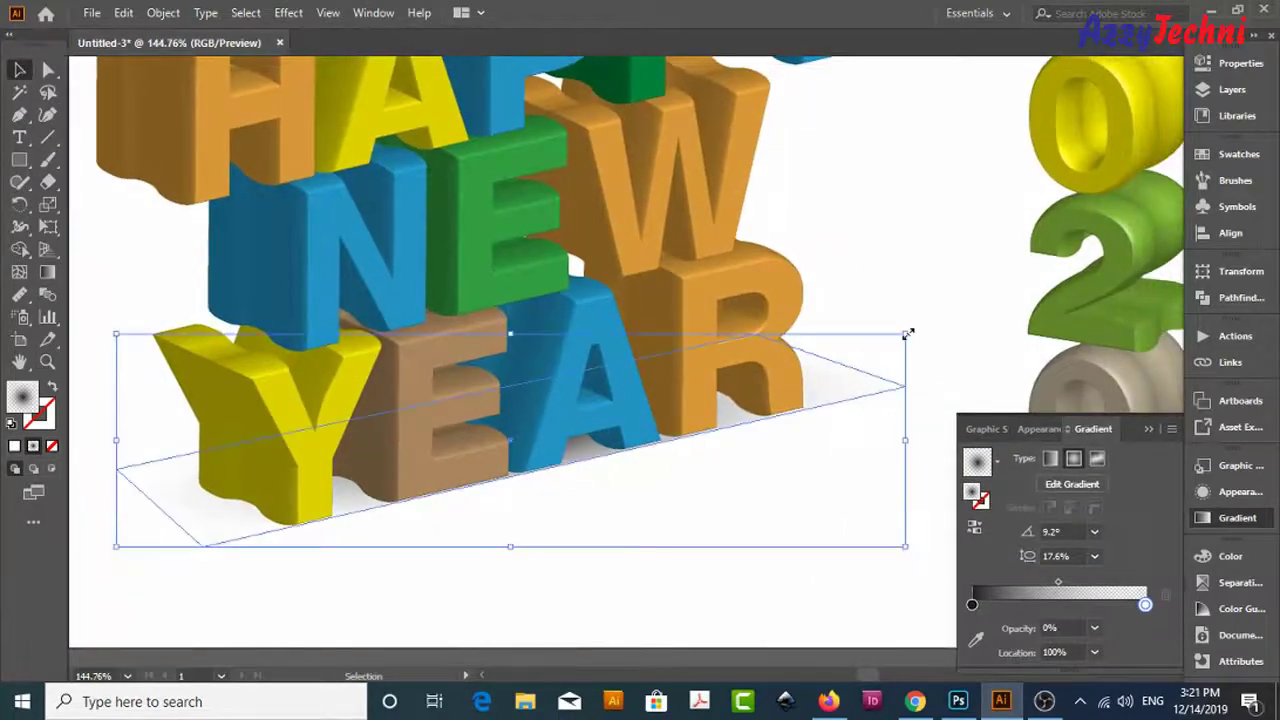
drag(907, 333, 938, 322)
click(800, 565)
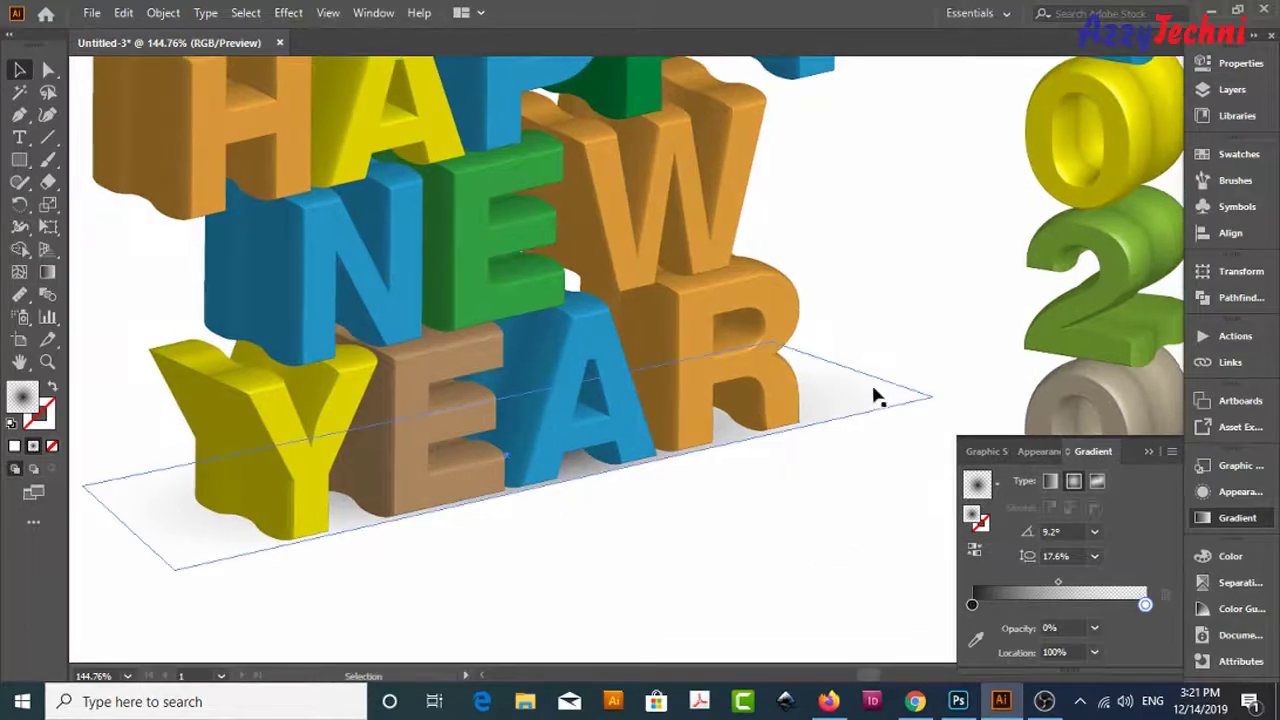
click(872, 395)
- Move the shadow gradient, flatten it to 9.2% and rotate it to 12.1°
key(g)
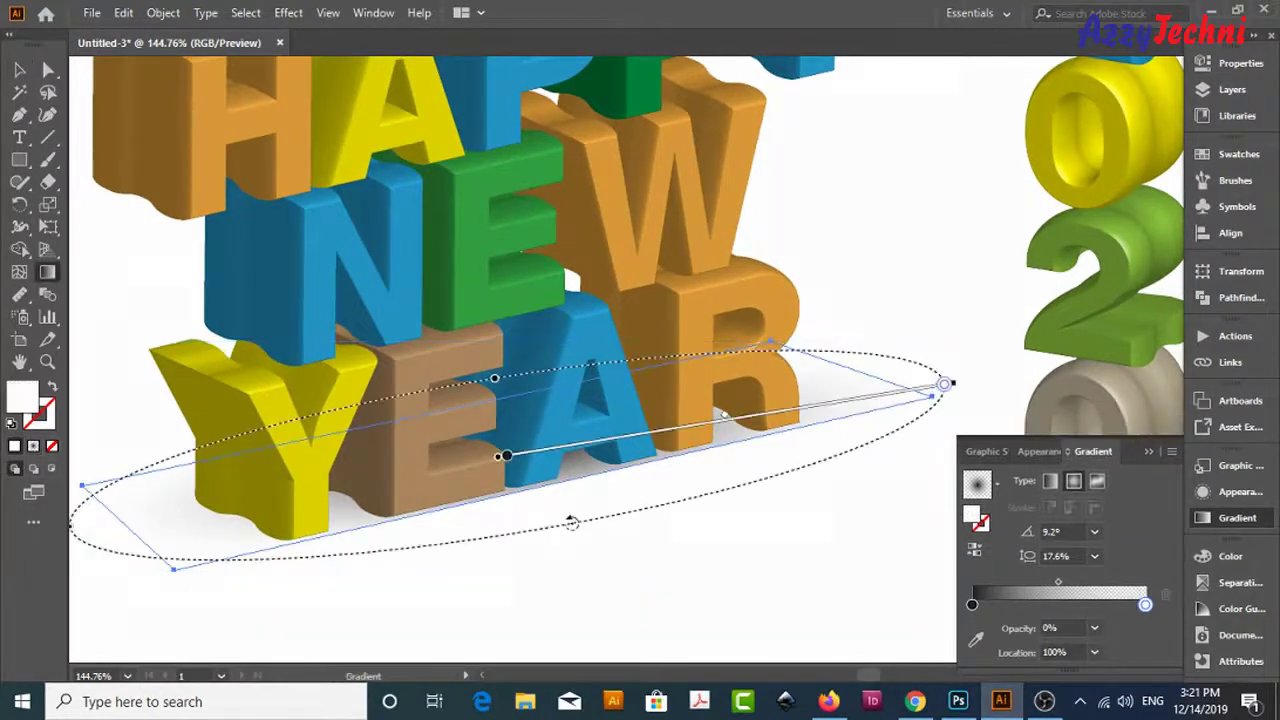
mouse_move(590, 455)
mouse_down()
mouse_move(540, 398)
mouse_move(580, 446)
mouse_up()
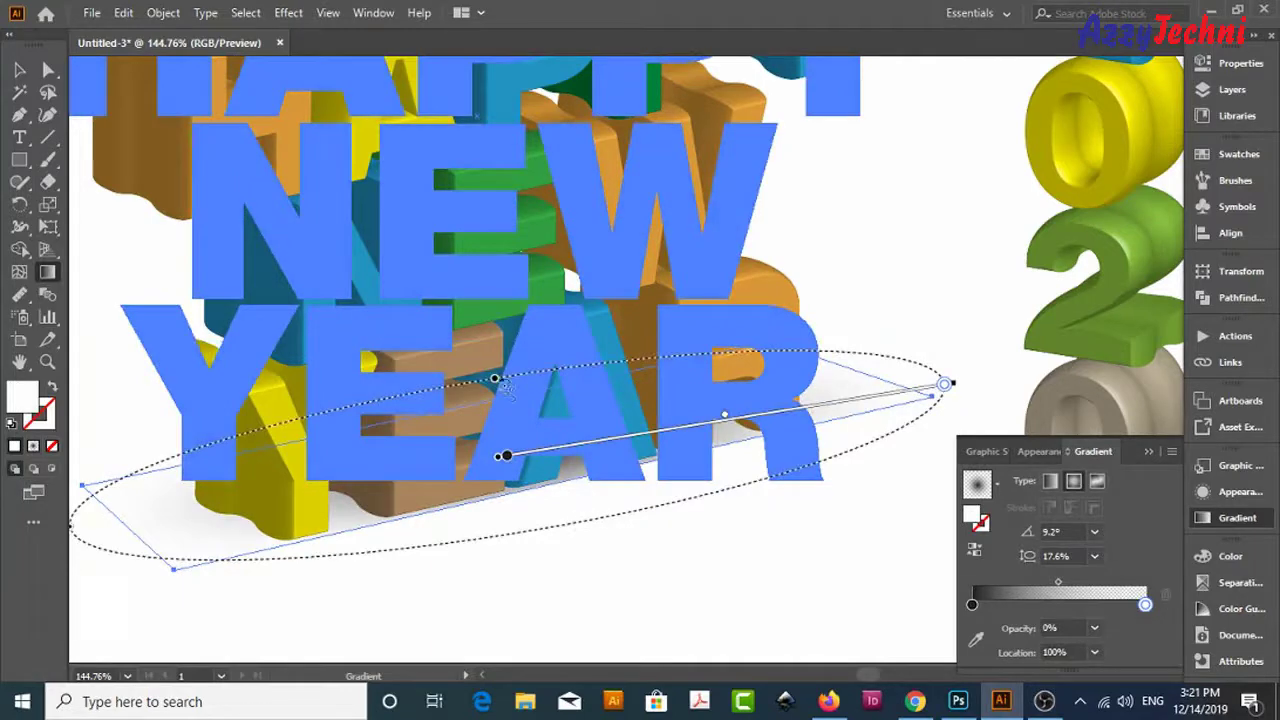
drag(496, 379, 500, 414)
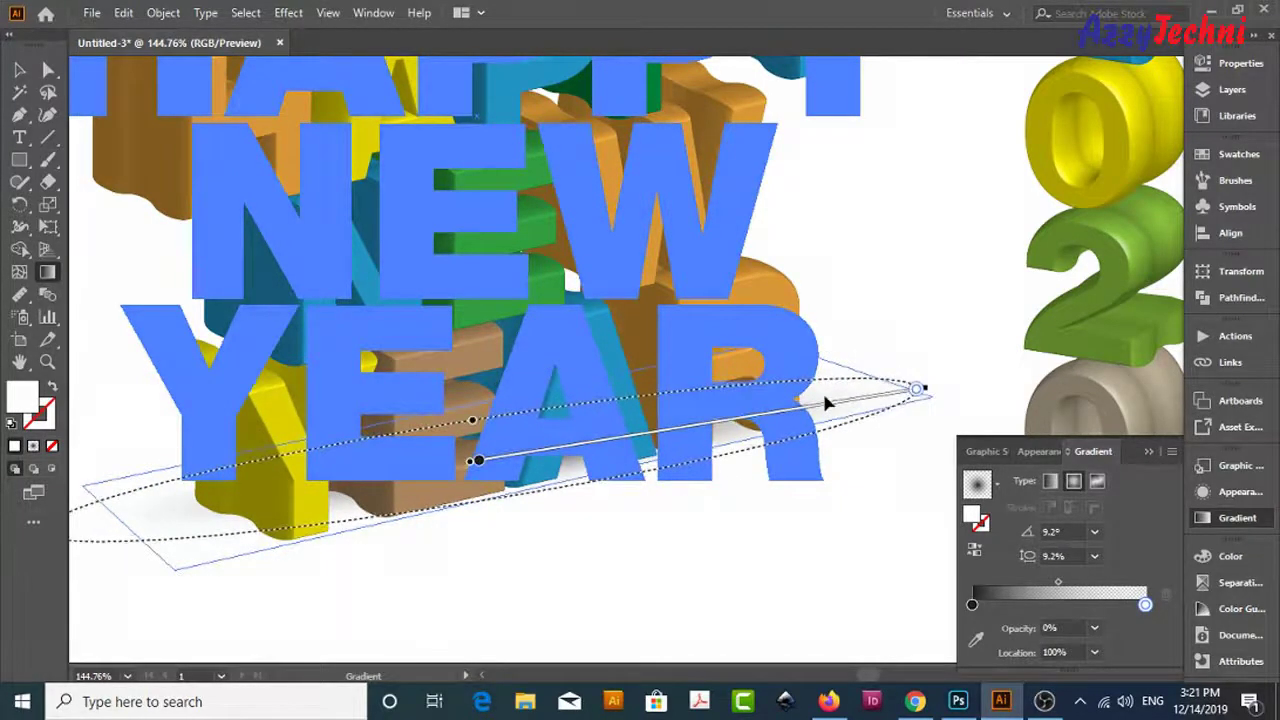
drag(944, 381, 928, 364)
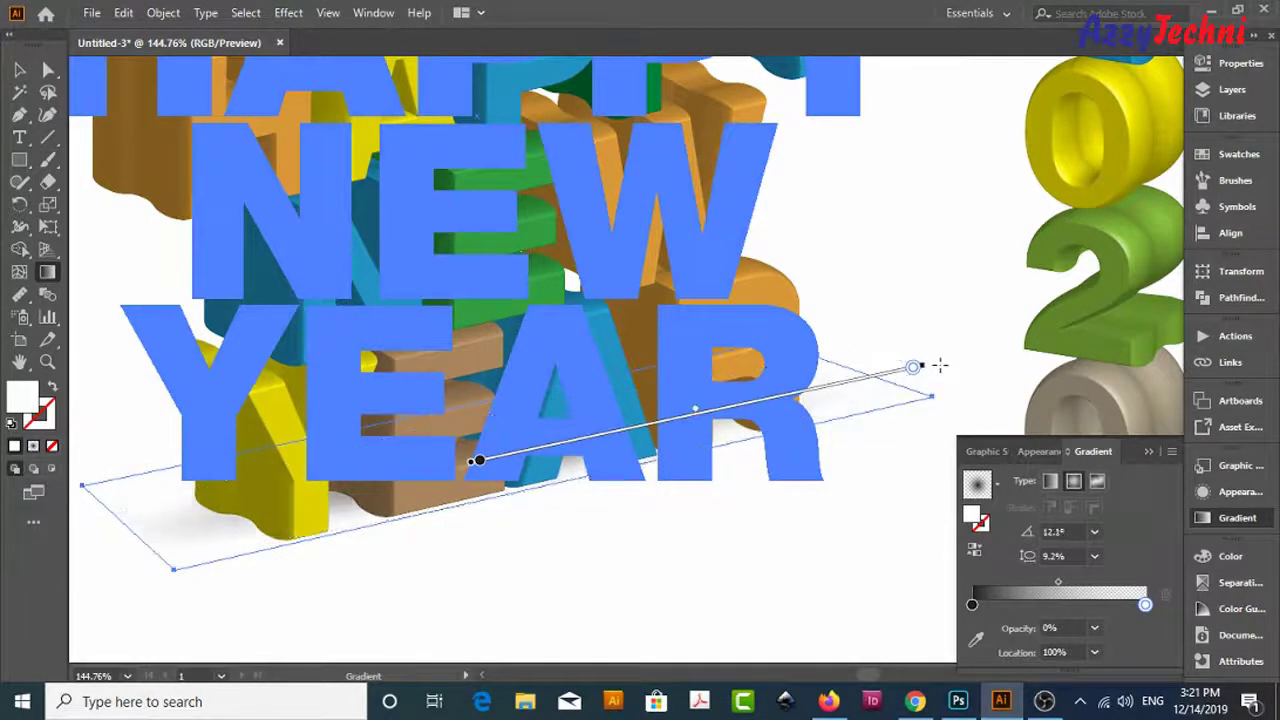
- Stretch the shadow shape wider under NEW YEAR and nudge it into place
key(v)
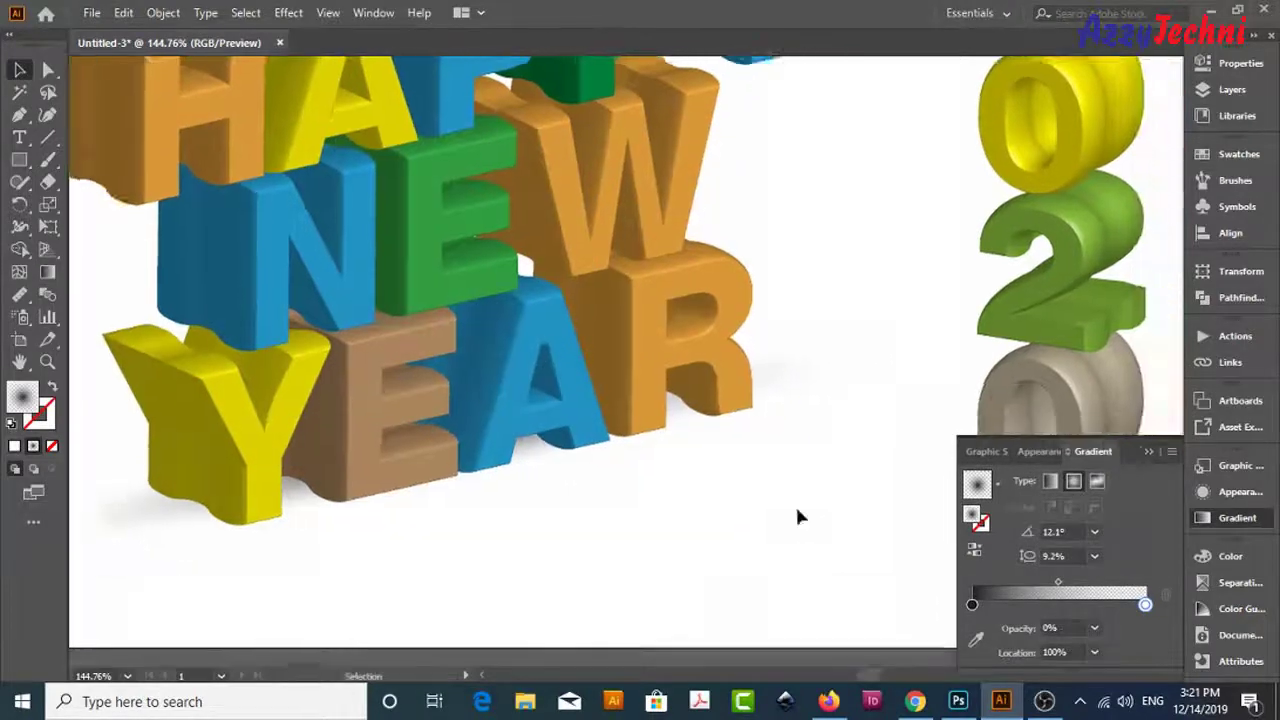
scroll(795, 504, right, 5)
drag(777, 585, 875, 567)
scroll(556, 470, left, 5)
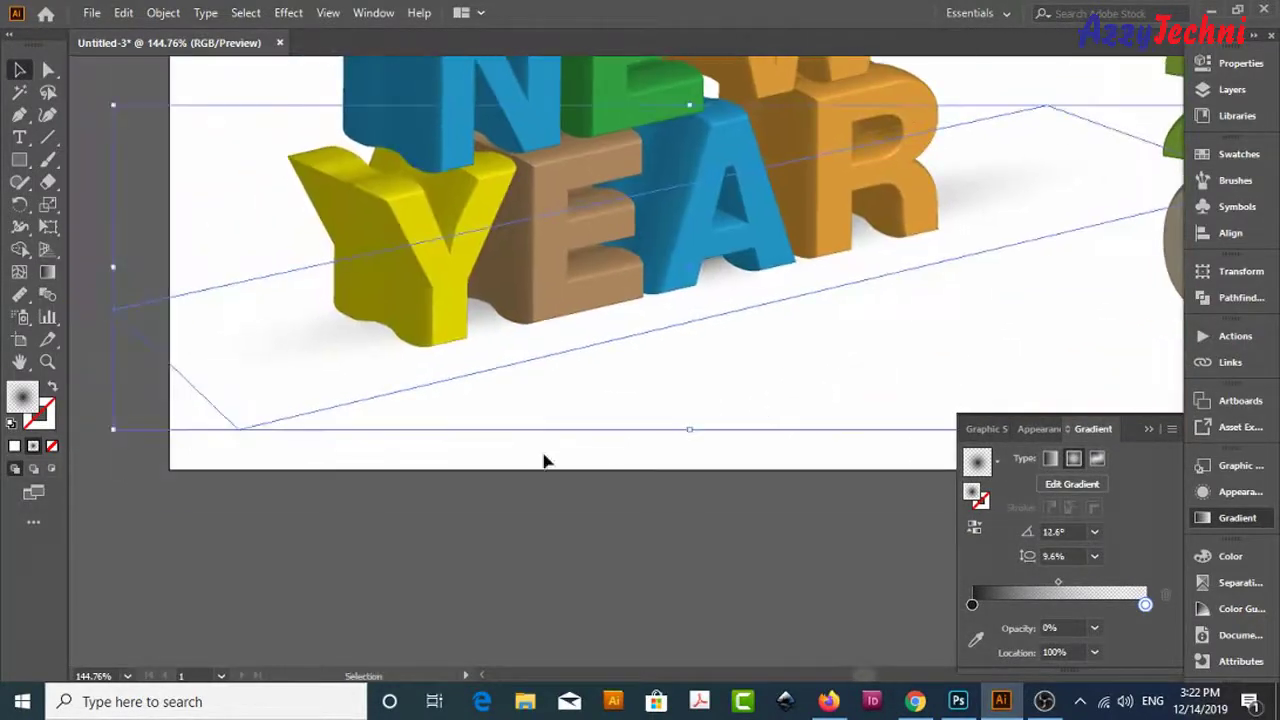
drag(309, 405, 209, 417)
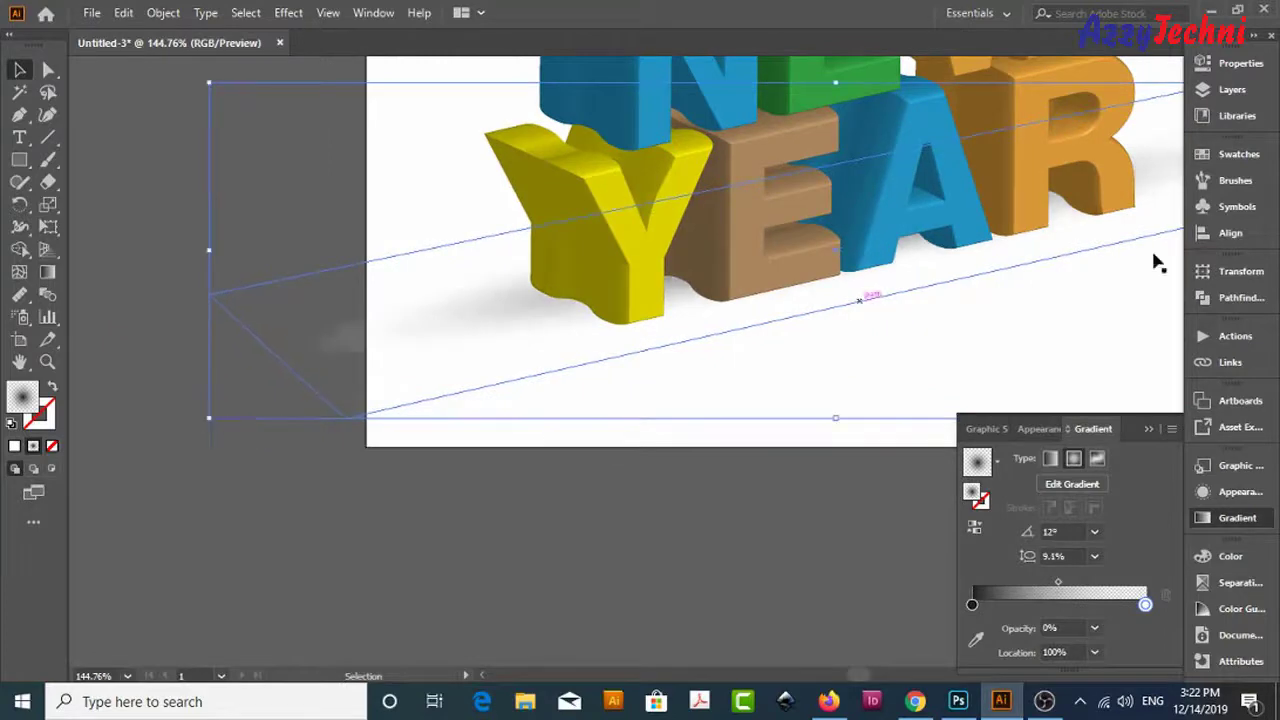
scroll(897, 375, right, 5)
scroll(897, 375, up, 2)
scroll(897, 375, right, 4)
scroll(700, 366, down, 1)
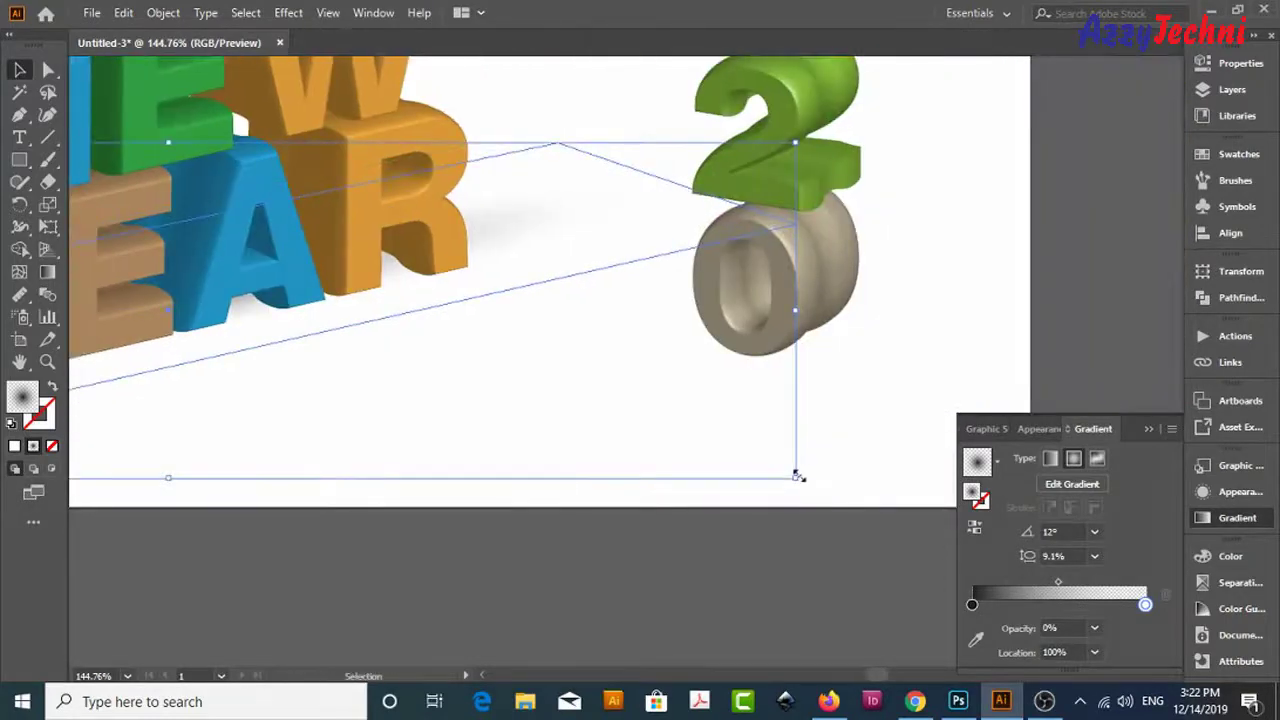
drag(797, 477, 800, 434)
scroll(823, 371, down, 1)
scroll(823, 371, left, 2)
scroll(814, 375, left, 3)
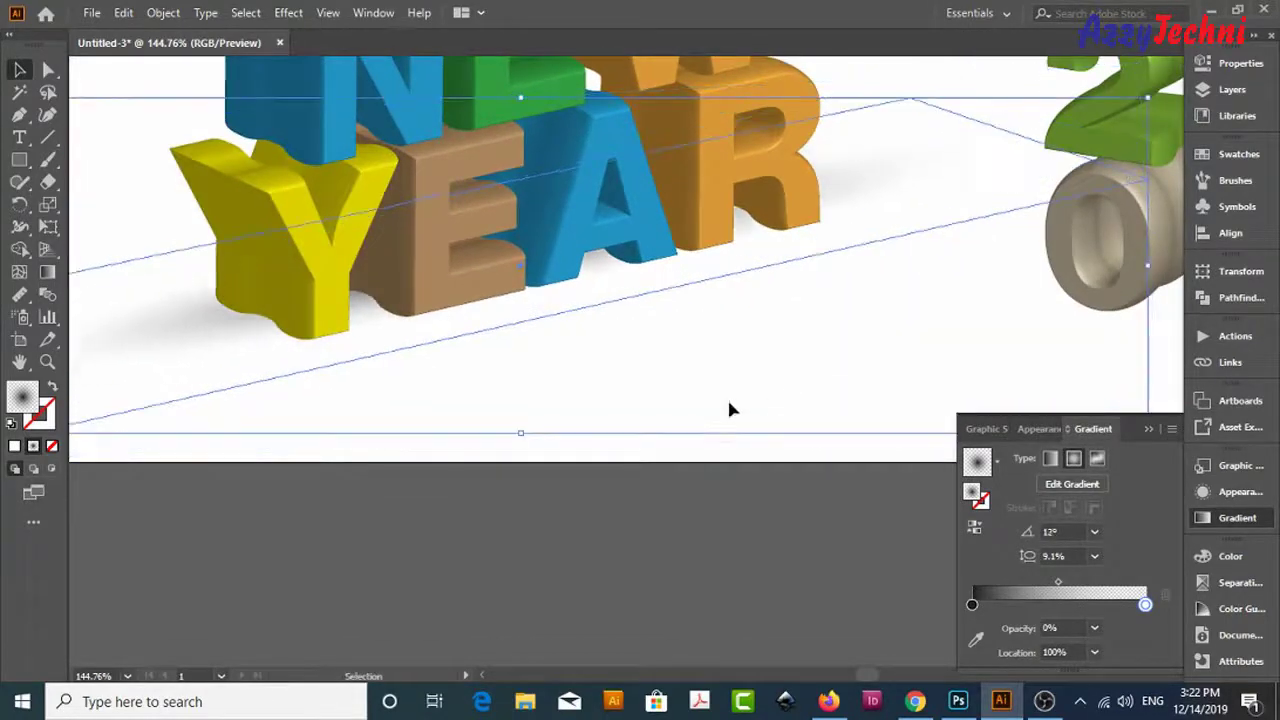
scroll(674, 512, left, 1)
scroll(674, 512, left, 2)
scroll(674, 512, up, 1)
drag(223, 409, 242, 363)
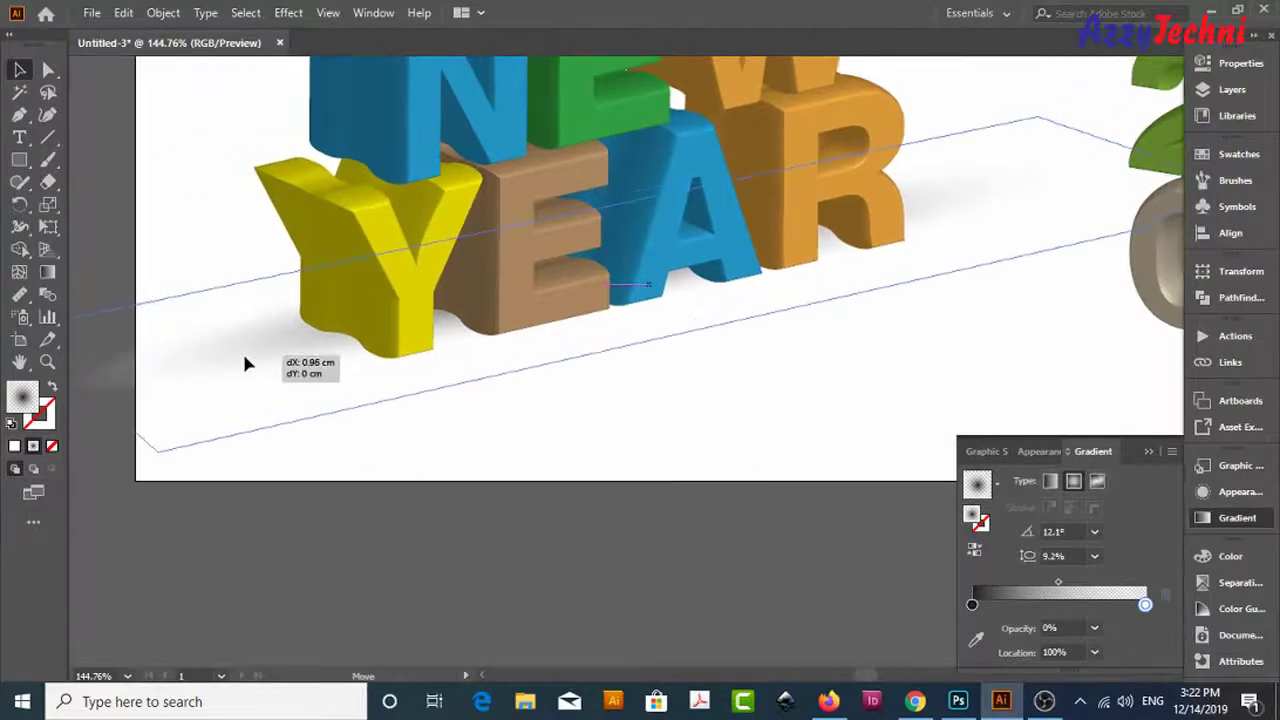
click(588, 522)
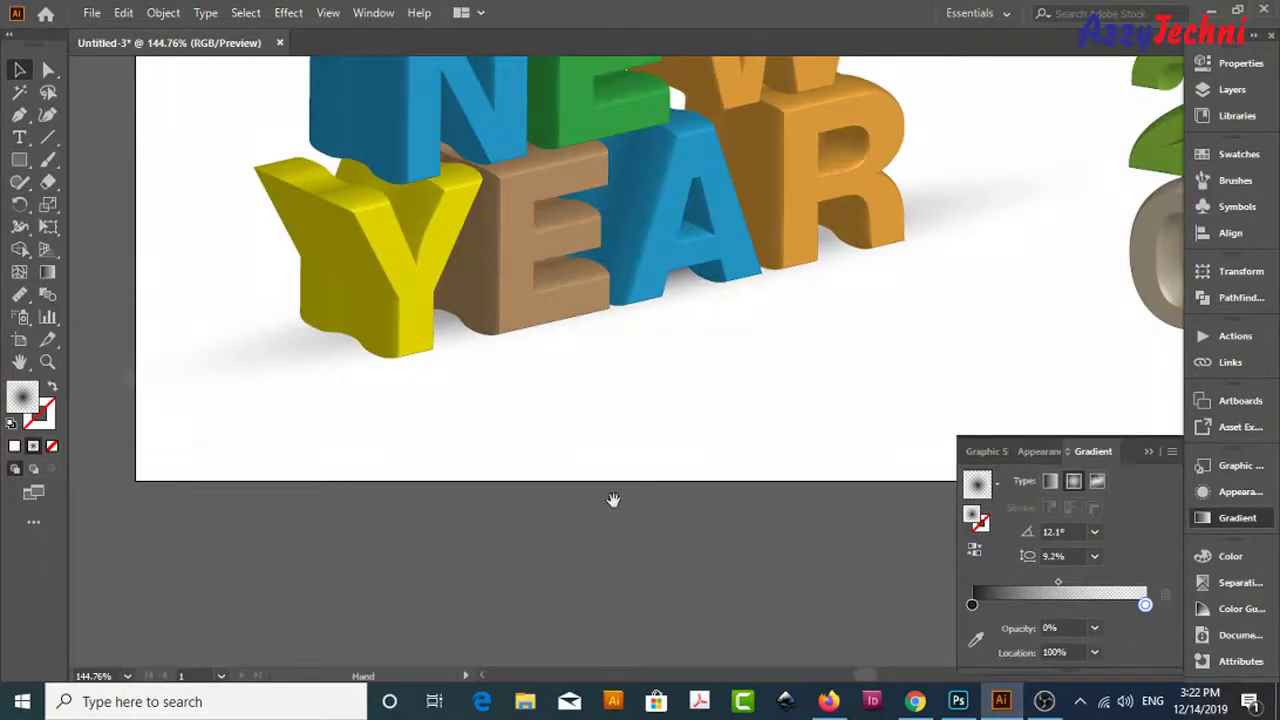
- Pull the shadow's bottom-left corner inward and dismiss the anchor-point alert
scroll(613, 500, right, 3)
click(866, 229)
scroll(1031, 206, up, 1)
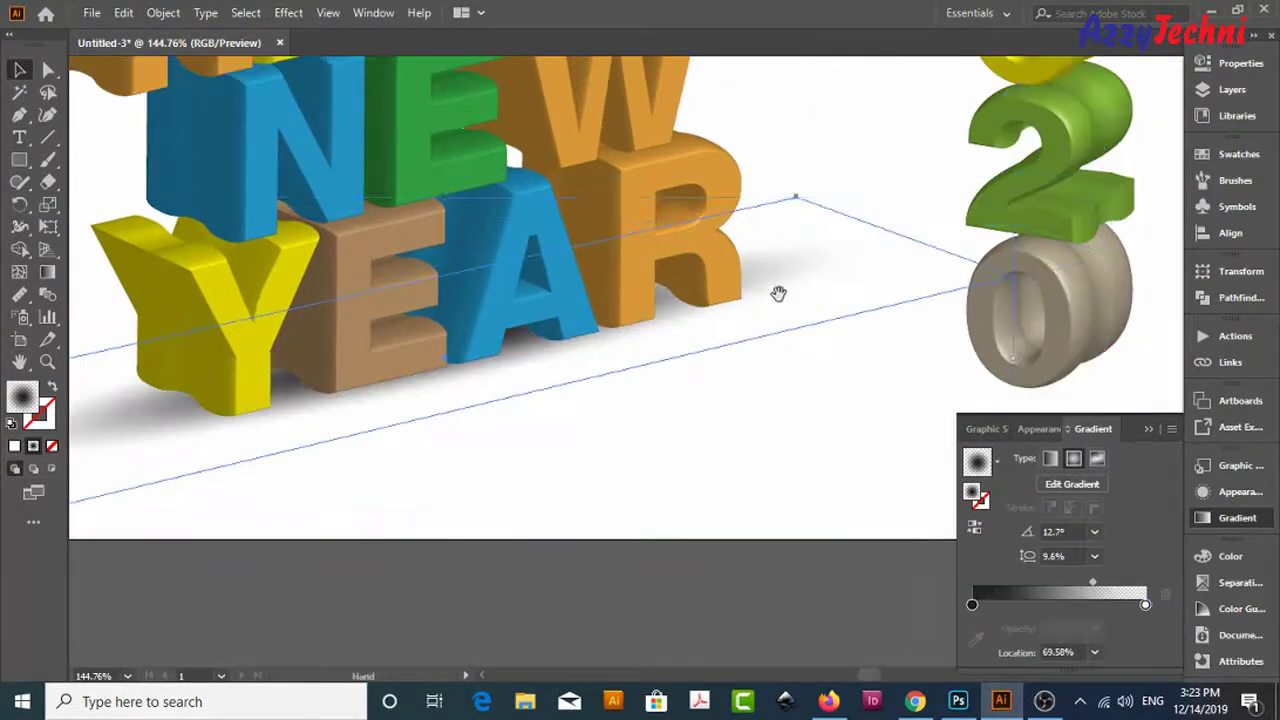
scroll(778, 293, down, 2)
scroll(778, 293, left, 3)
drag(160, 380, 215, 365)
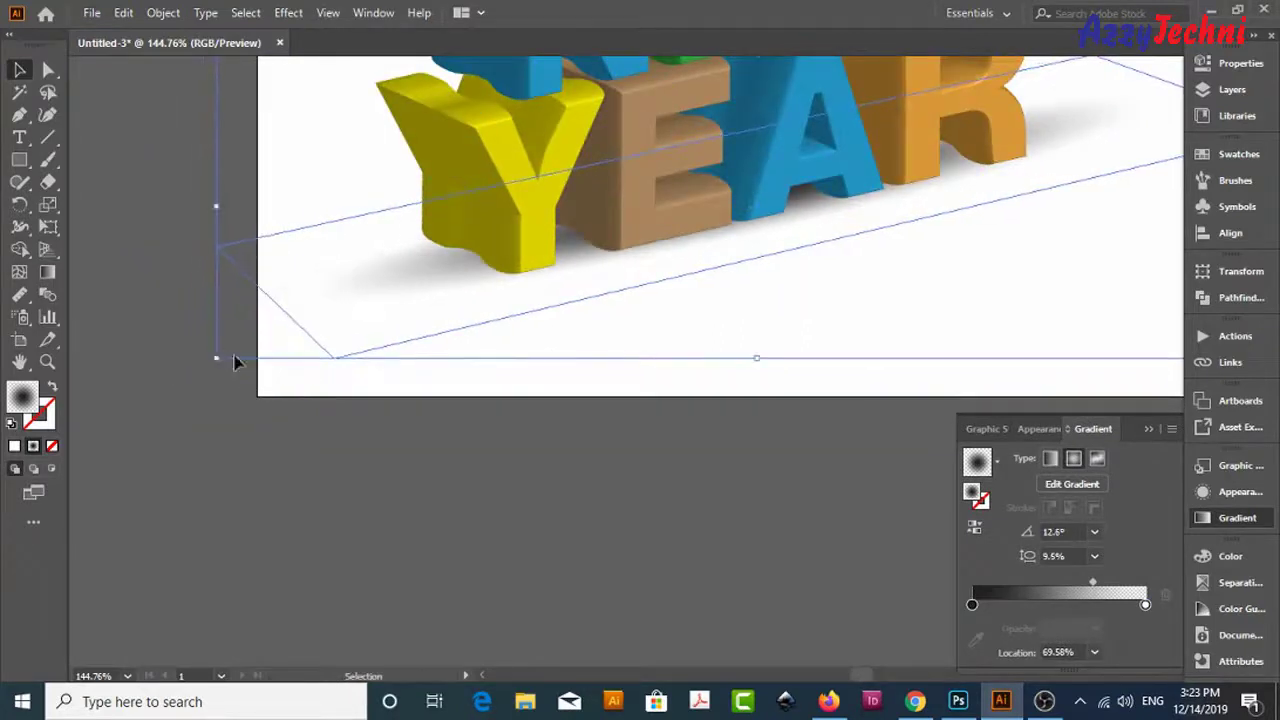
scroll(663, 443, right, 3)
scroll(663, 443, up, 1)
key(p)
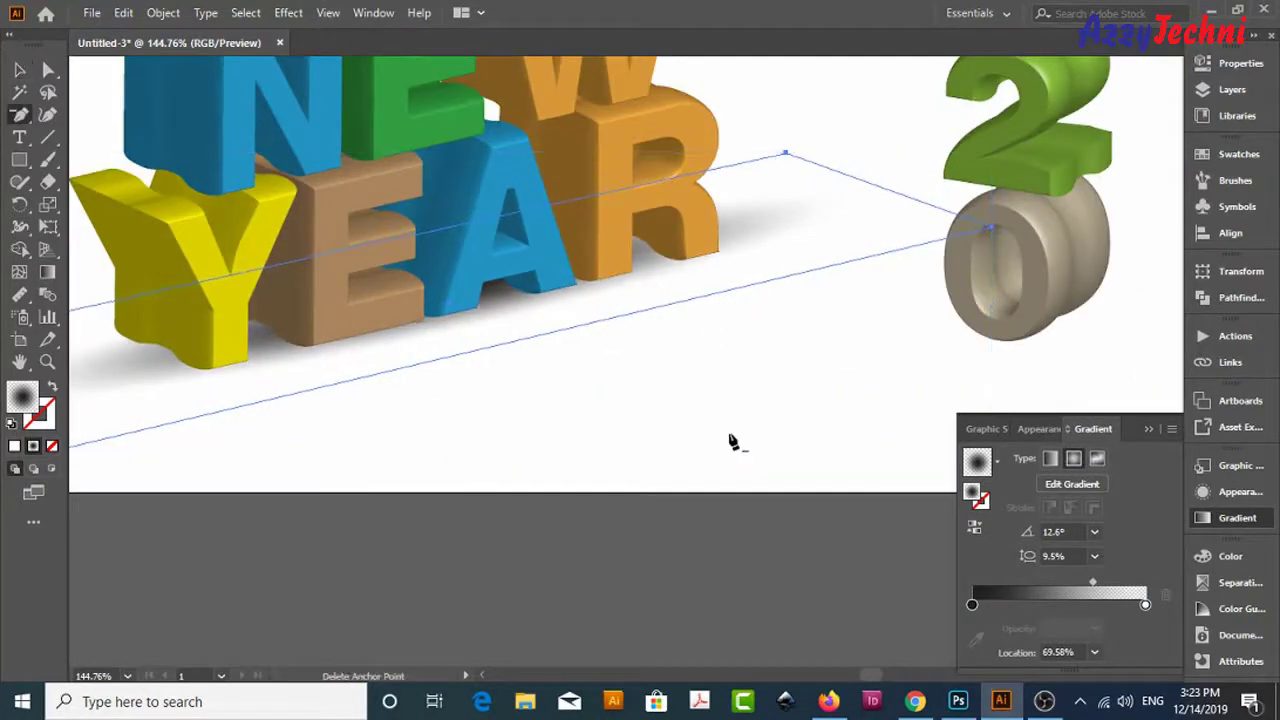
click(697, 521)
key(Return)
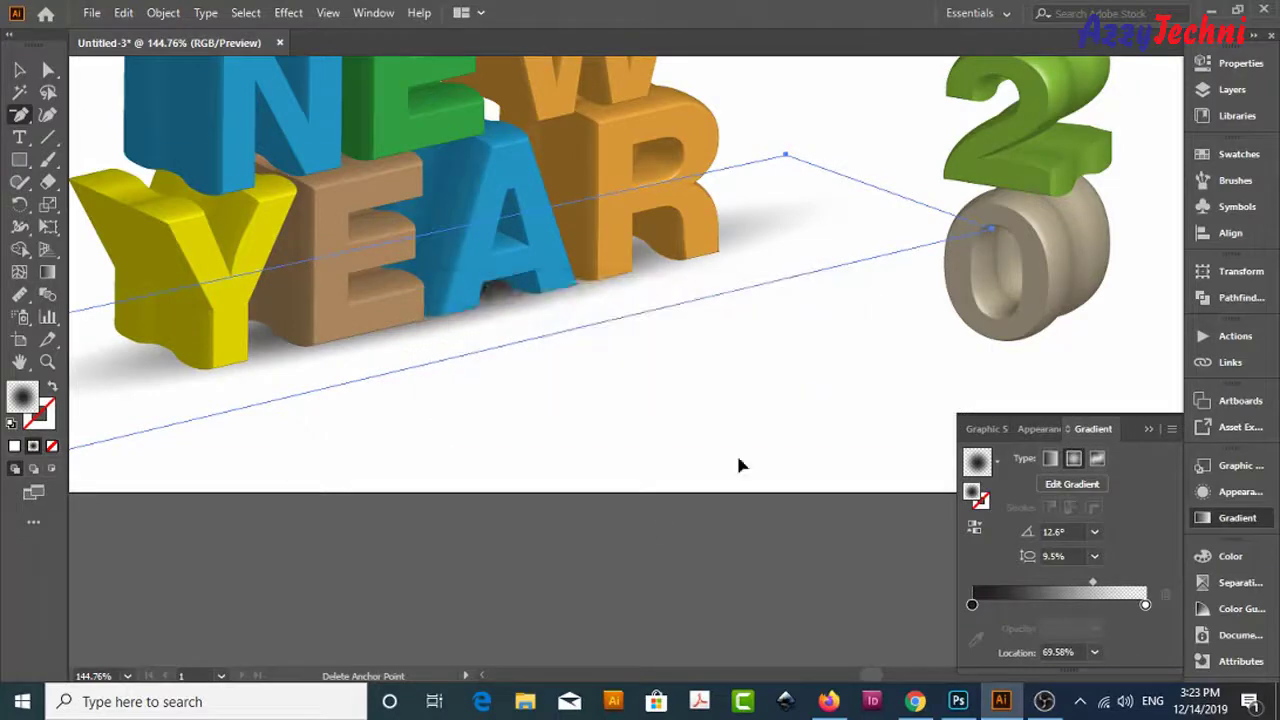
key(v)
- Zoom in on the lower 2020 digits and draw an ellipse beneath the bottom 0
scroll(718, 480, left, 3)
key(ctrl+minus)
key(ctrl+minus)
scroll(980, 371, right, 2)
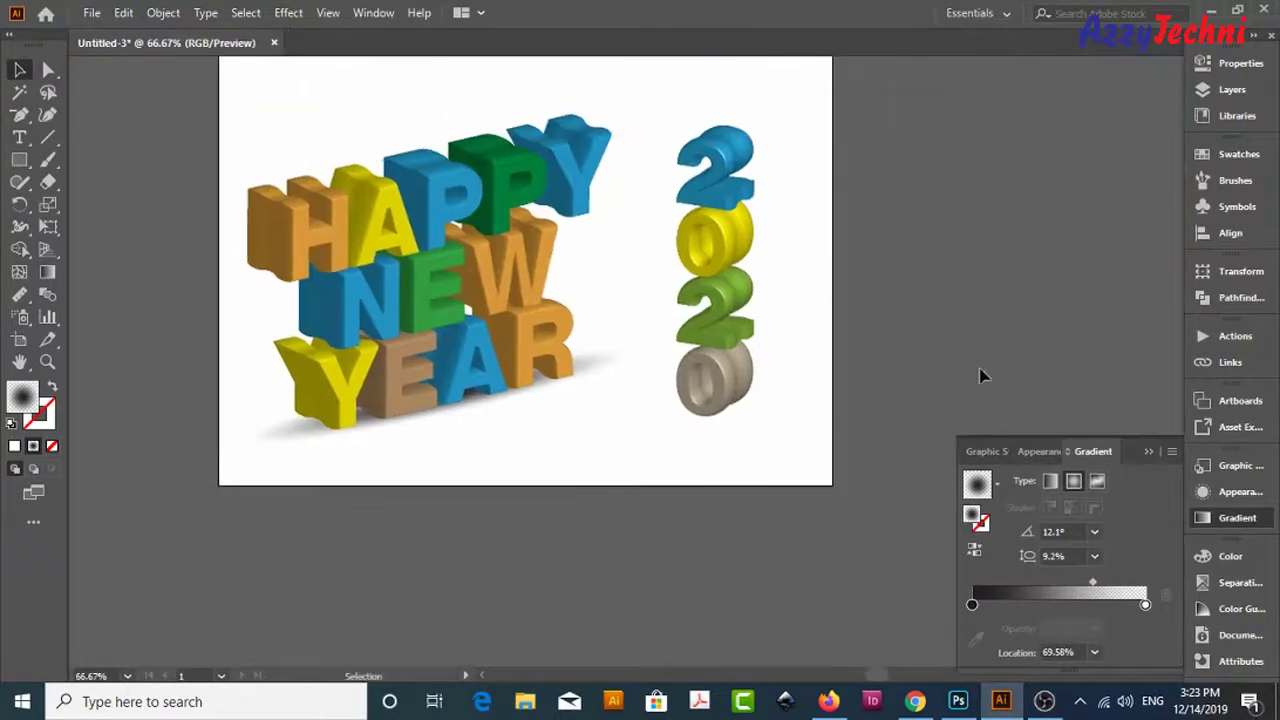
key(z)
drag(169, 131, 958, 544)
key(v)
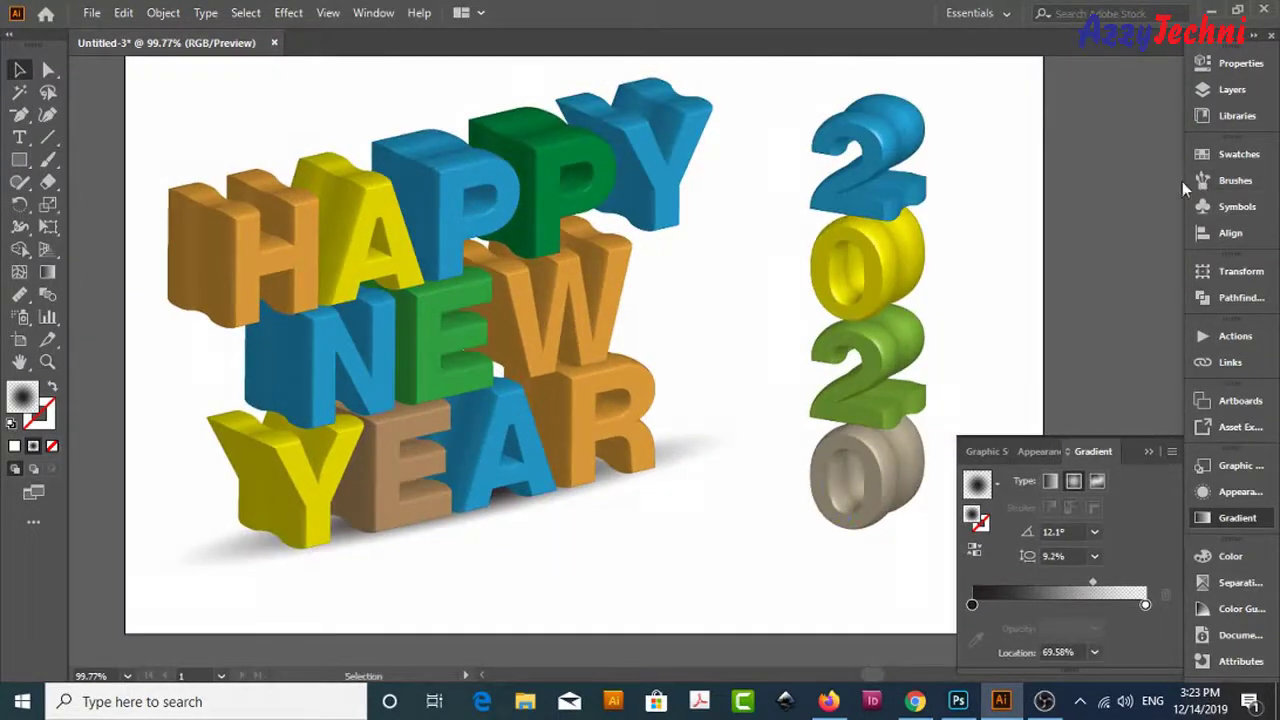
scroll(971, 194, down, 3)
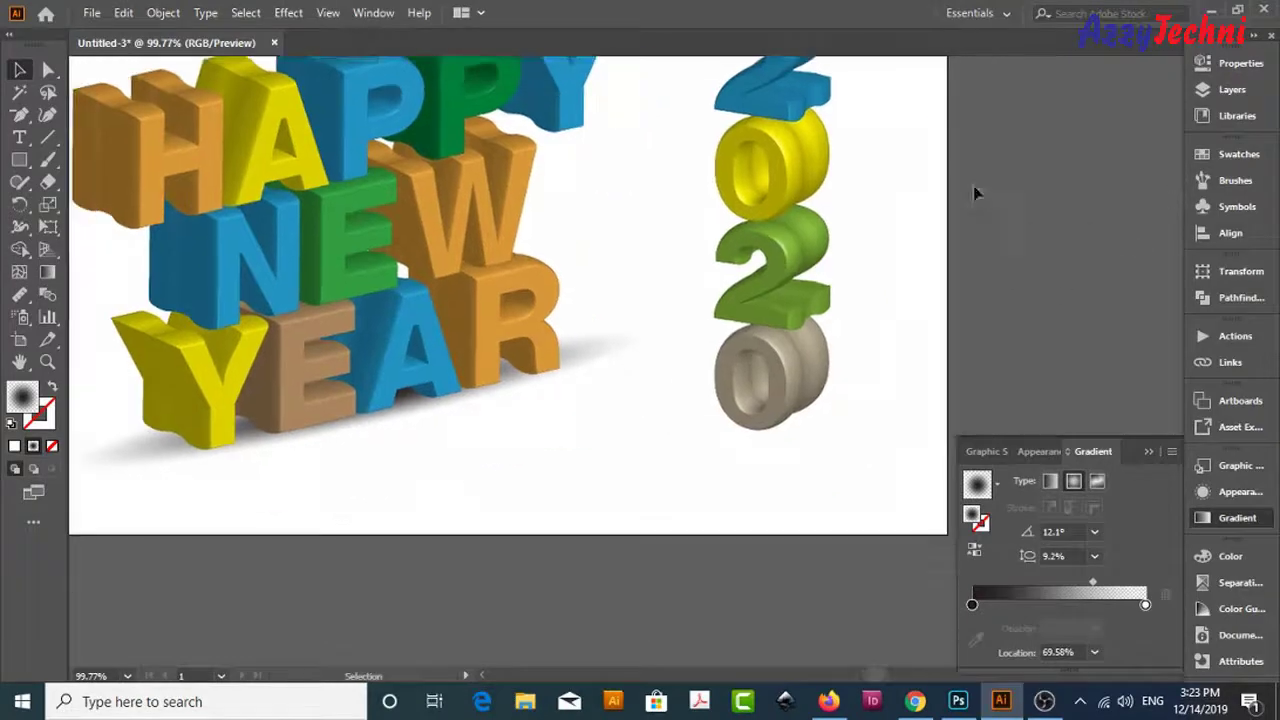
key(z)
drag(543, 177, 946, 494)
key(l)
drag(514, 461, 847, 550)
- Nudge the shadow oval left under the 0 and make its radial gradient taller
key(v)
drag(755, 495, 715, 495)
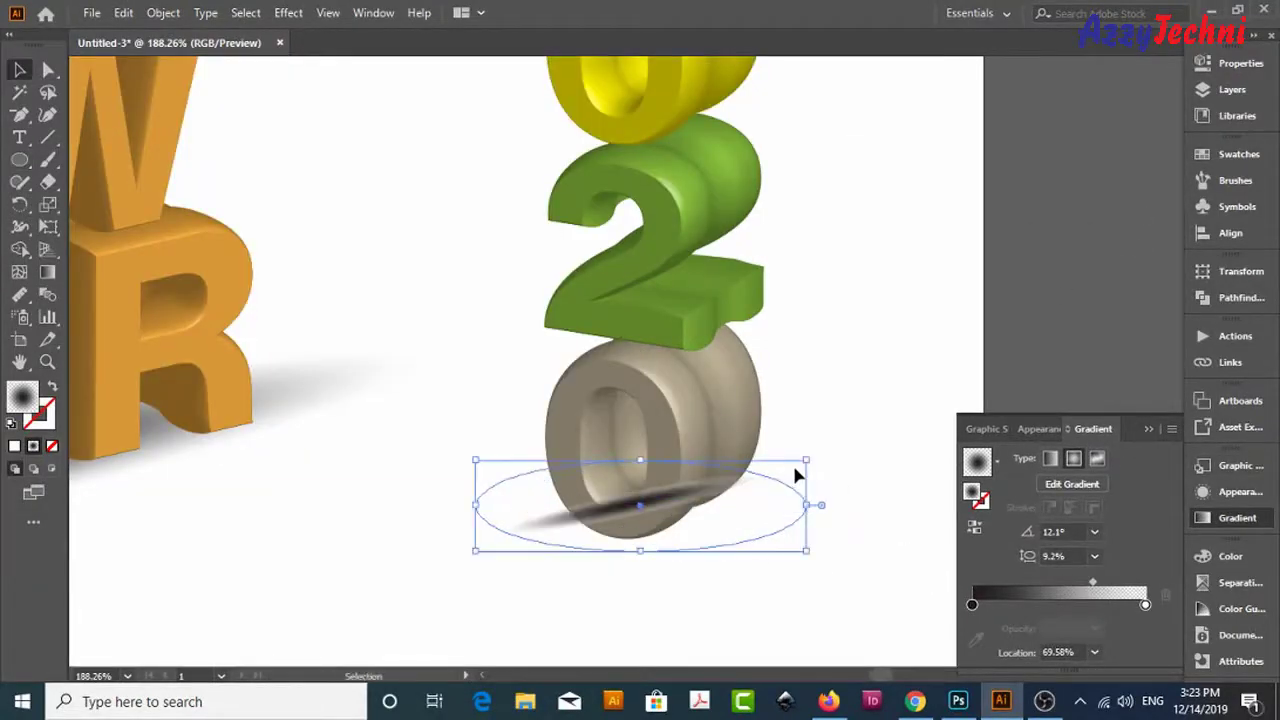
key(g)
click(768, 474)
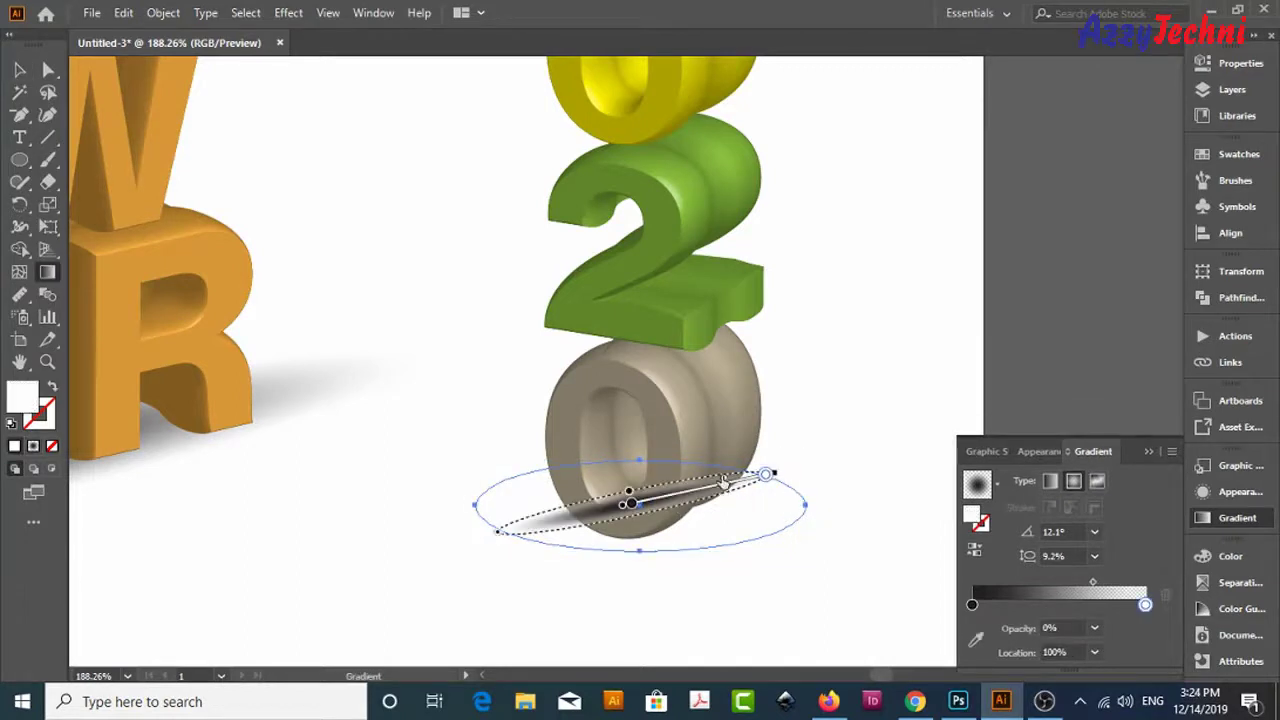
drag(725, 479, 801, 505)
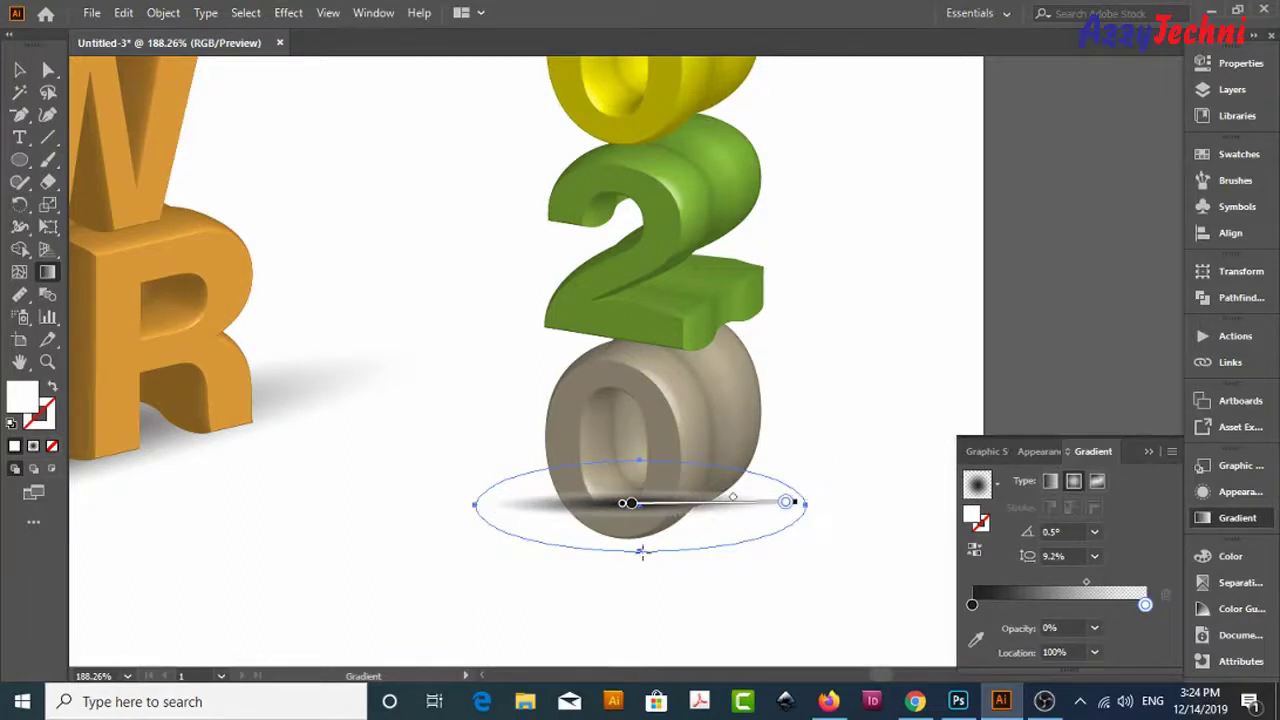
drag(632, 492, 631, 465)
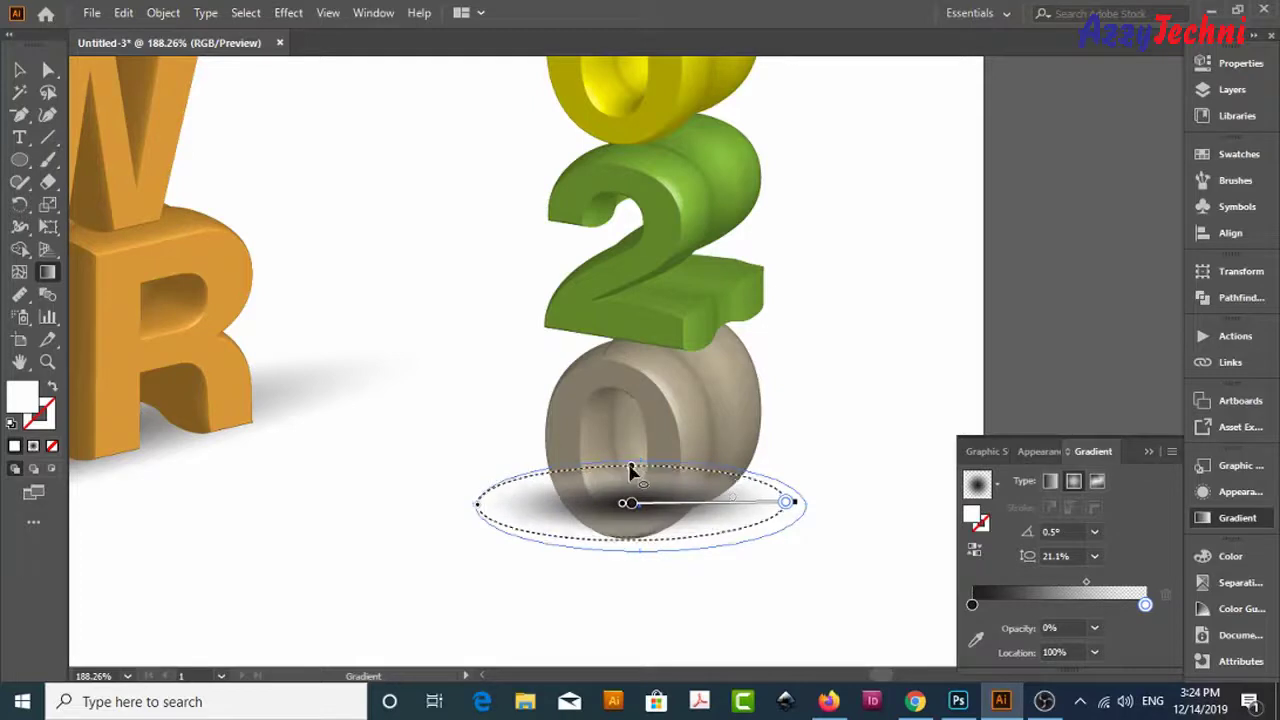
- Send the shadow oval backward behind the 0 and move it slightly down
key(v)
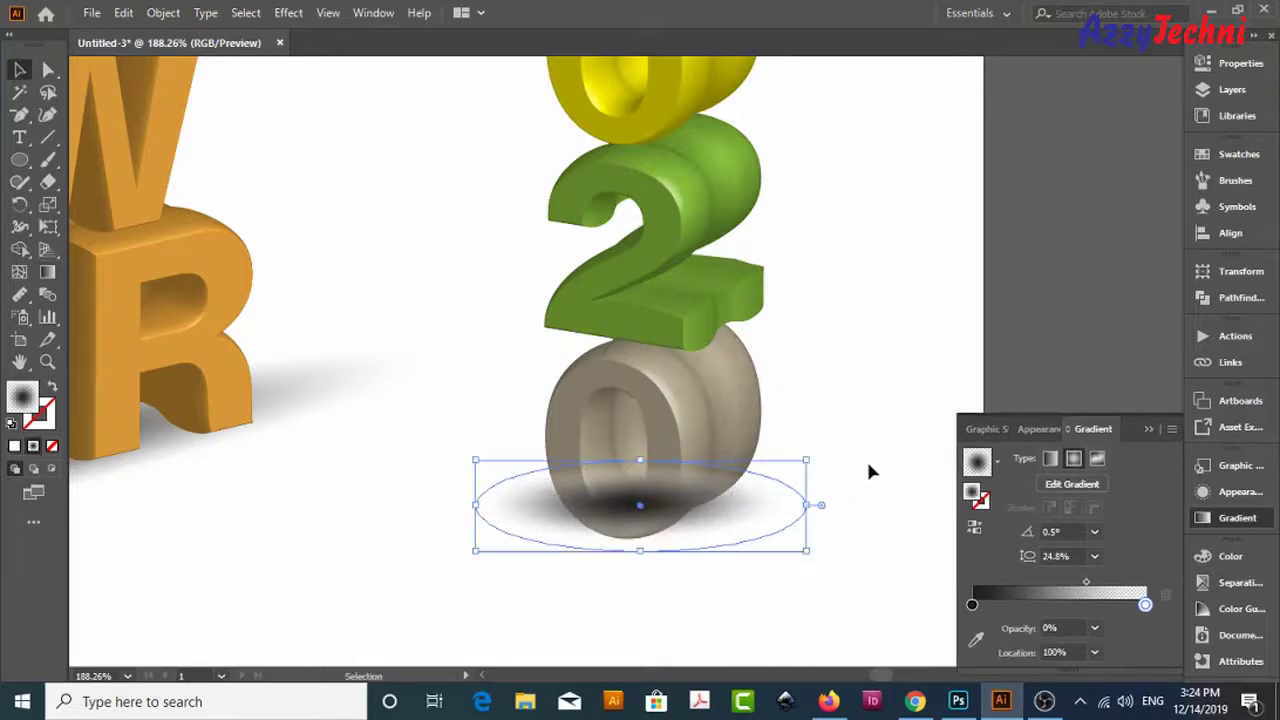
right_click(870, 465)
click(698, 403)
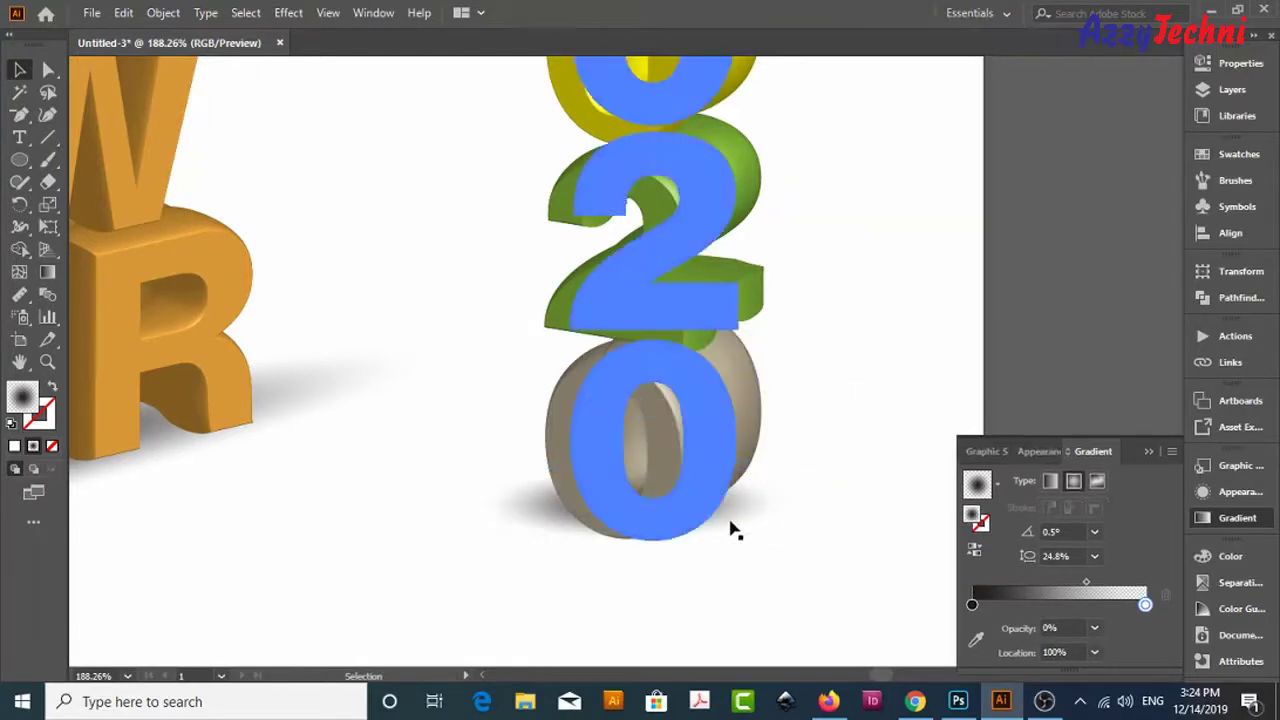
drag(826, 538, 823, 586)
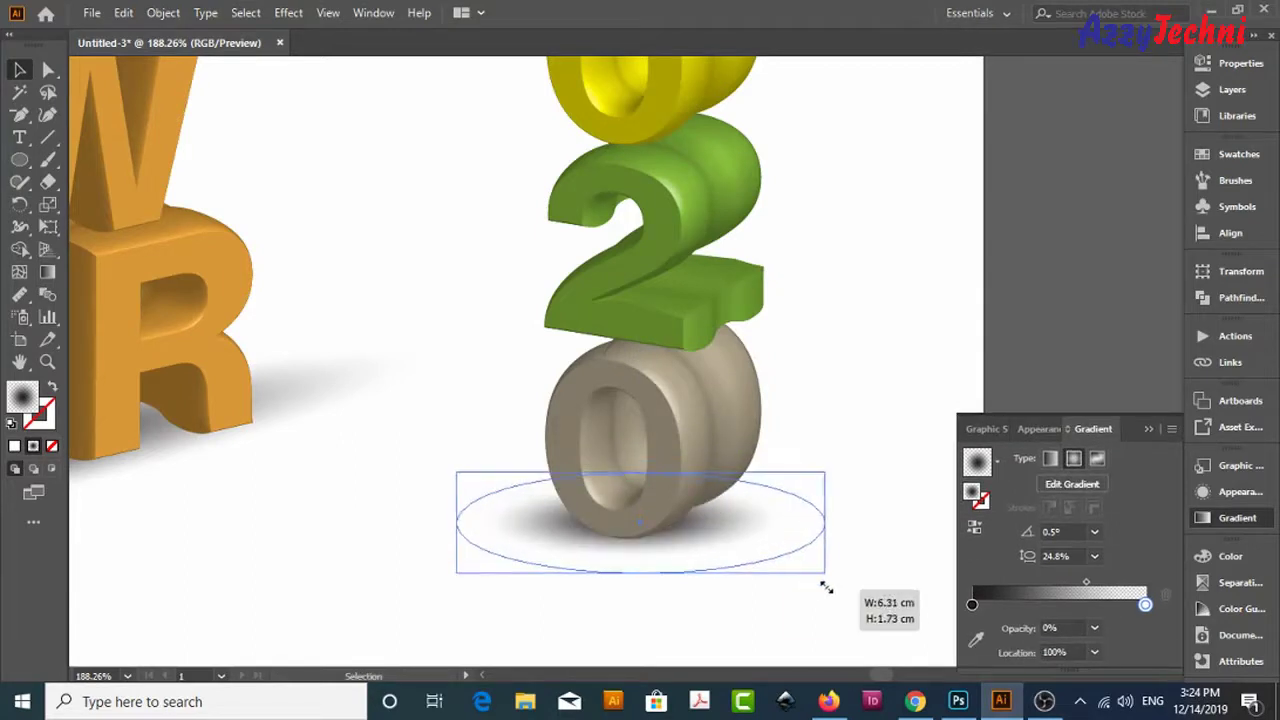
click(863, 577)
- Soften the shadow by moving its gradient midpoint to 70.61% and widen the oval further
click(734, 537)
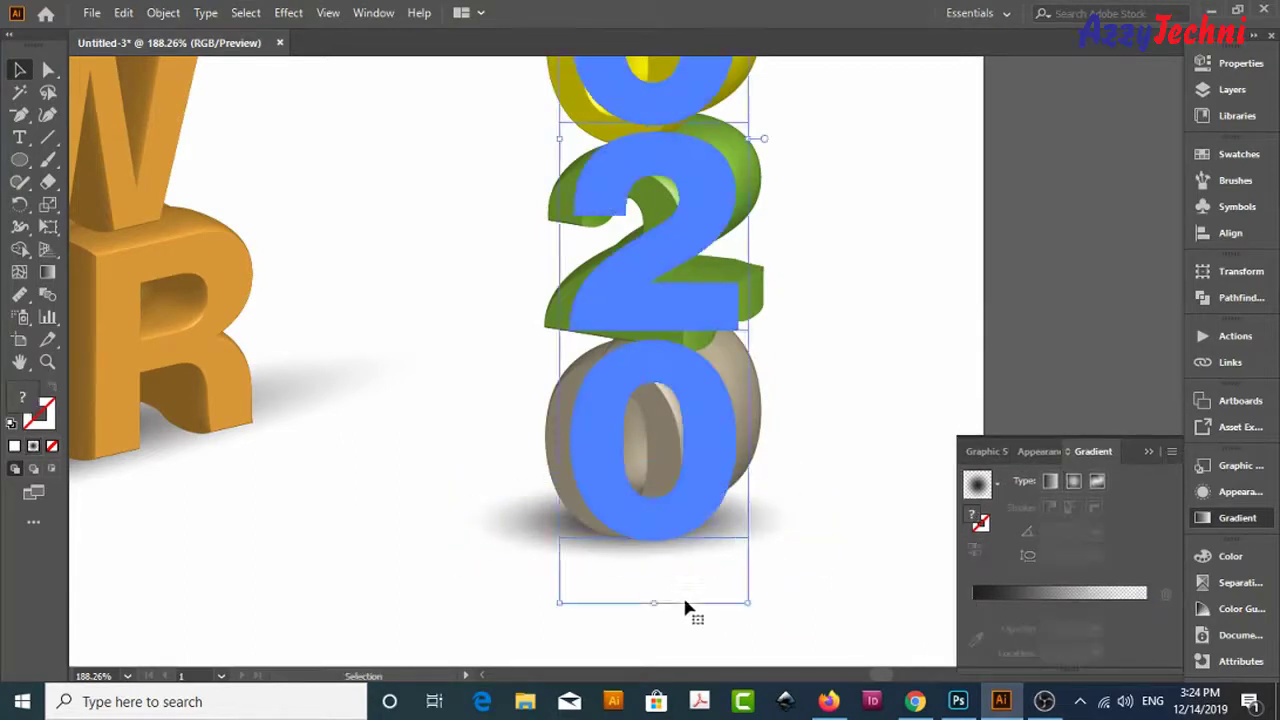
click(805, 553)
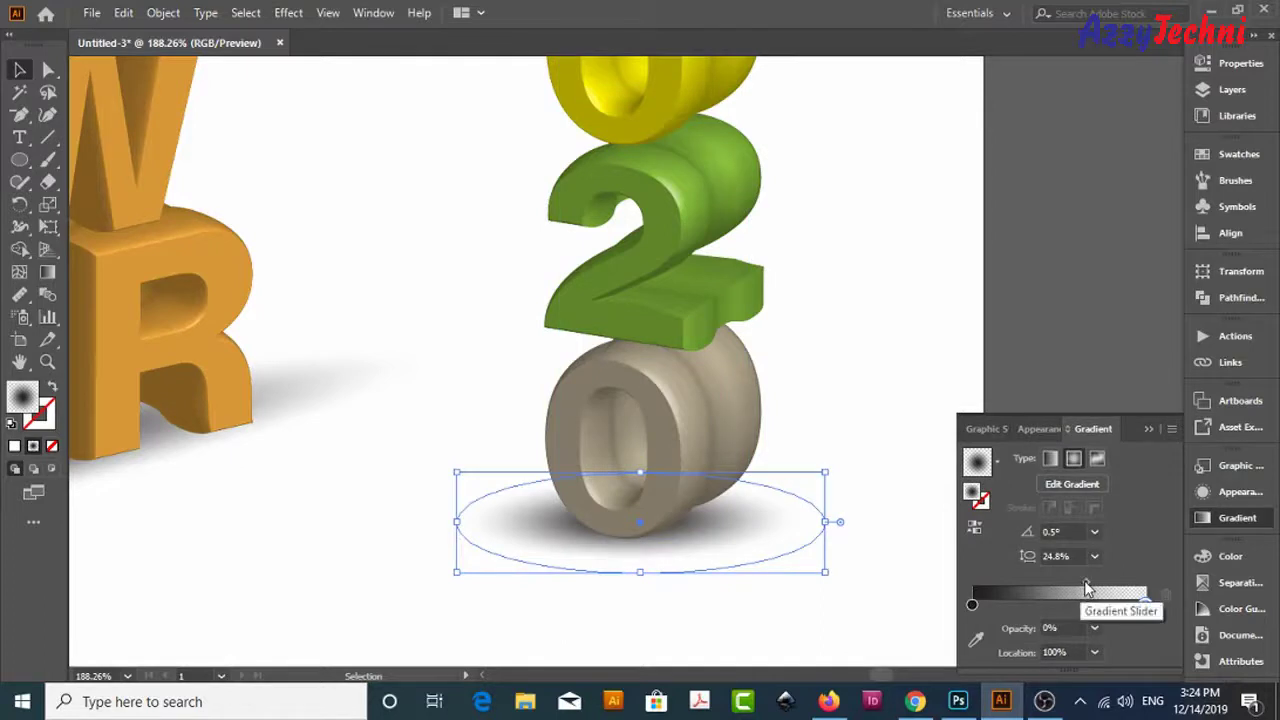
drag(1085, 586, 1094, 586)
key(ctrl+shift+a)
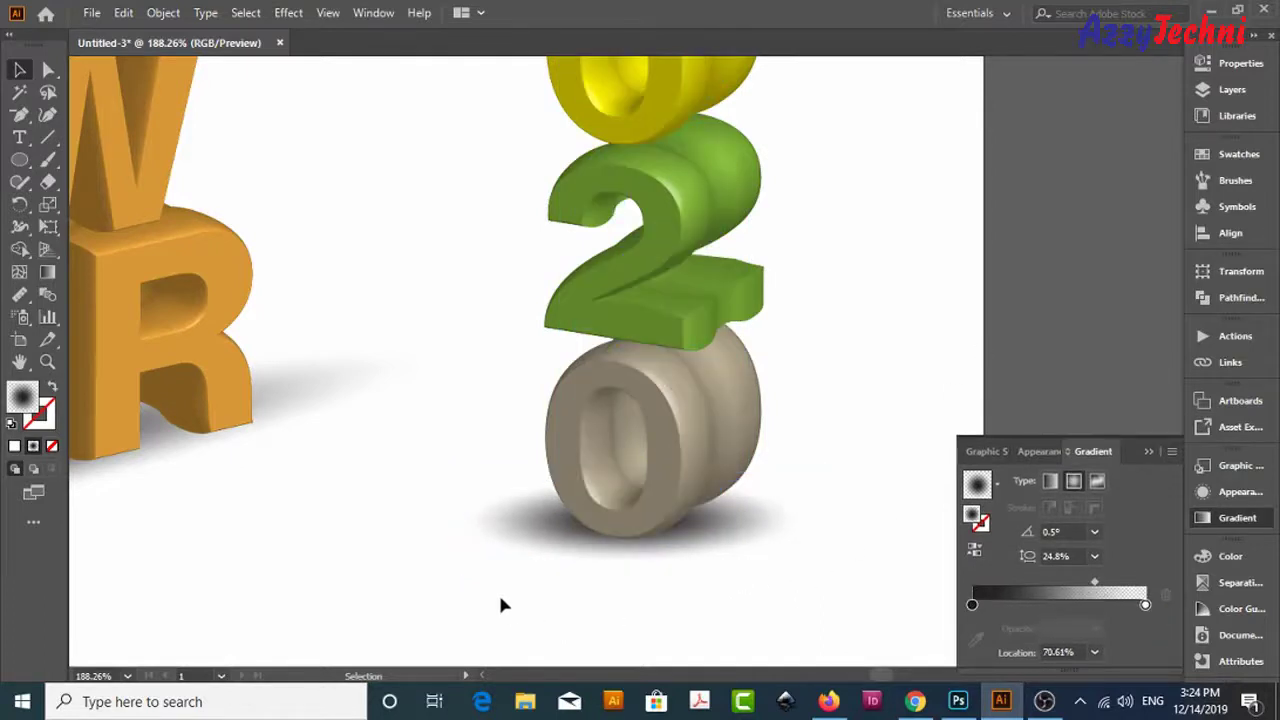
click(820, 490)
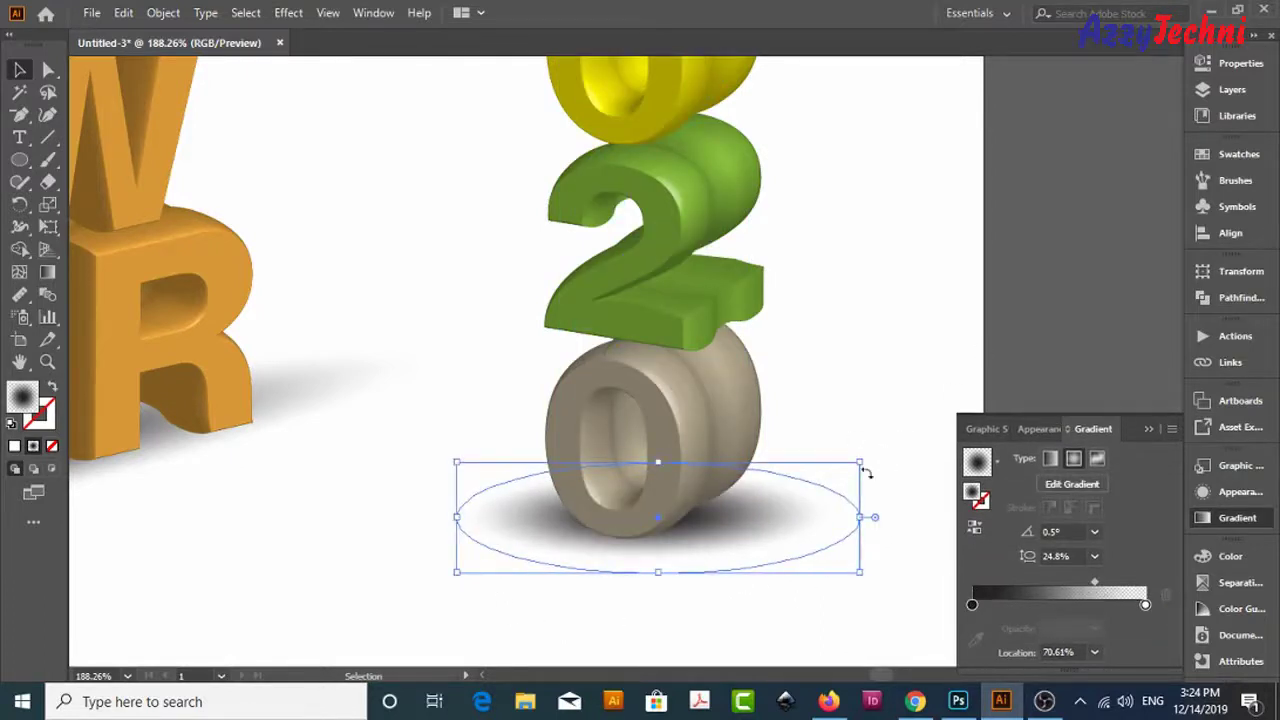
drag(464, 577, 437, 582)
click(1078, 262)
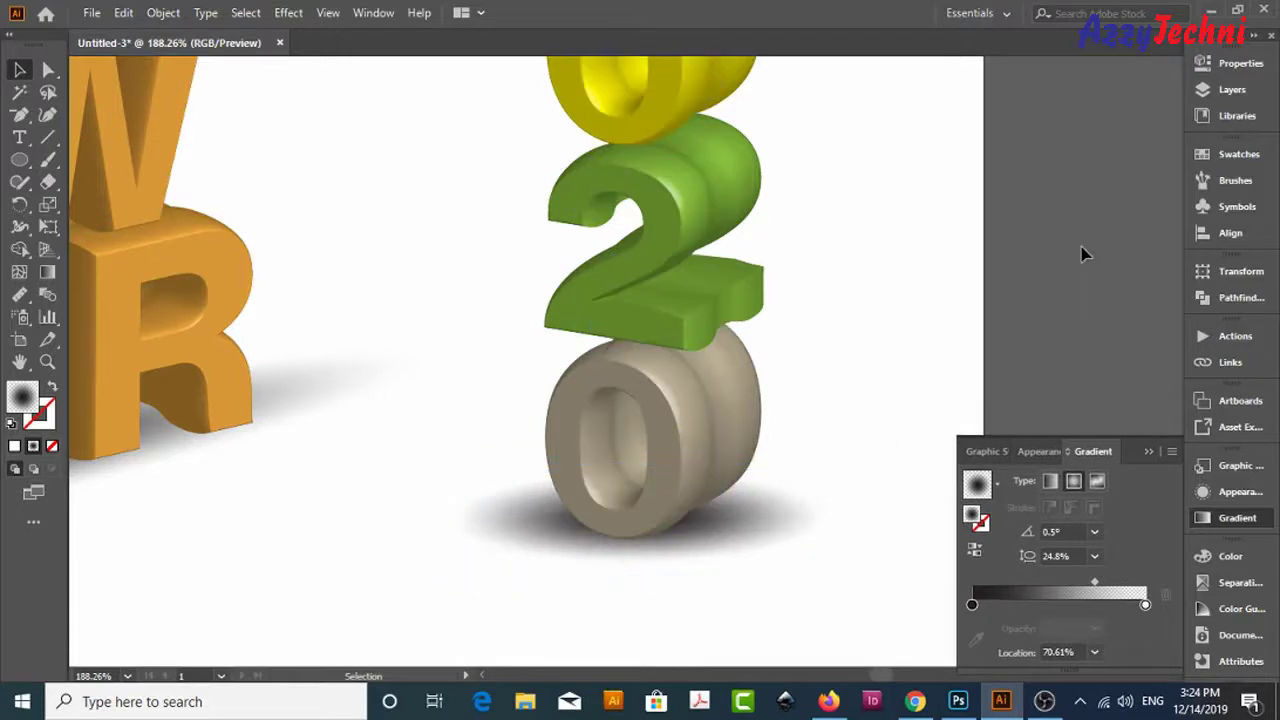
key(ctrl+minus)
key(ctrl+minus)
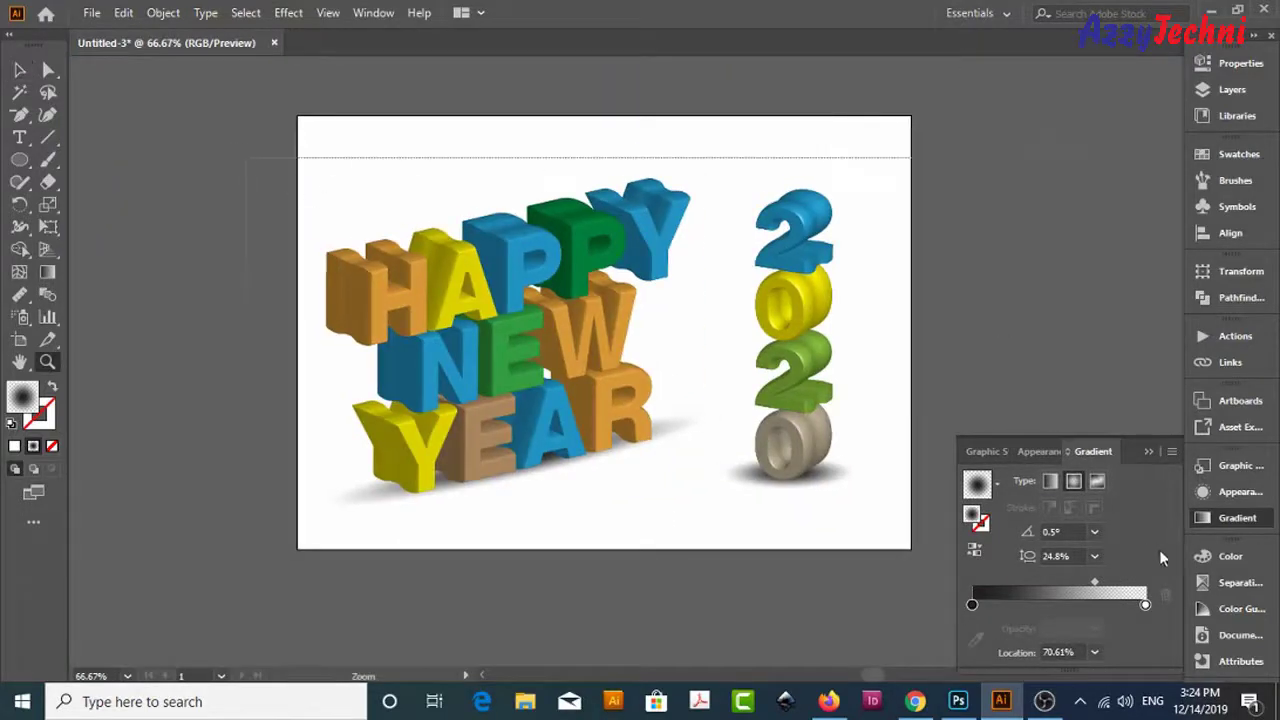
- Draw a rectangle covering the whole artboard
key(ctrl+0)
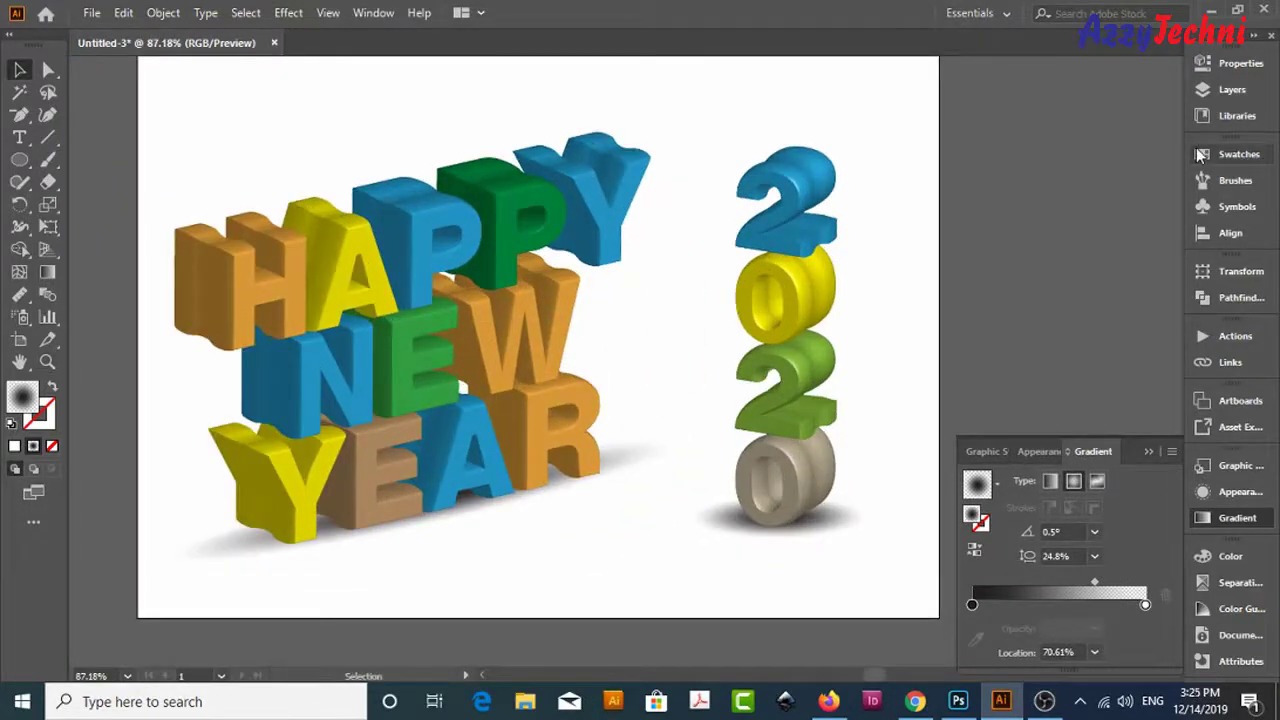
key(m)
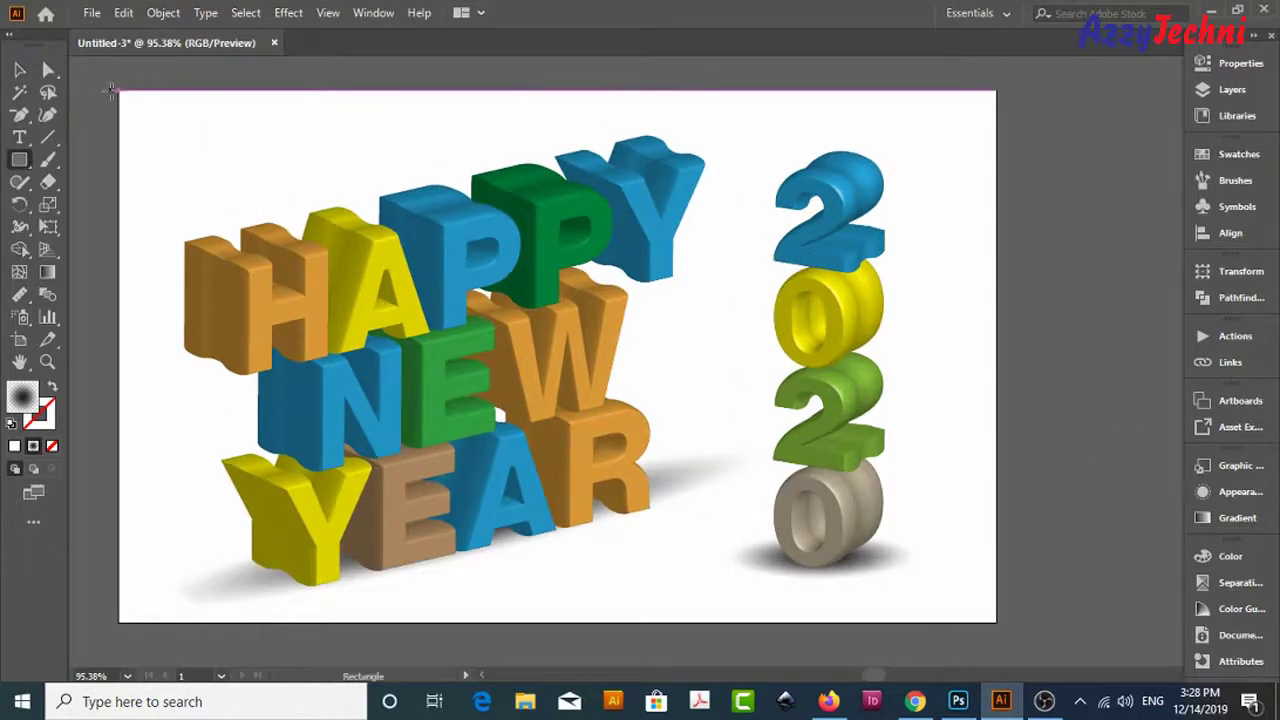
drag(120, 91, 997, 622)
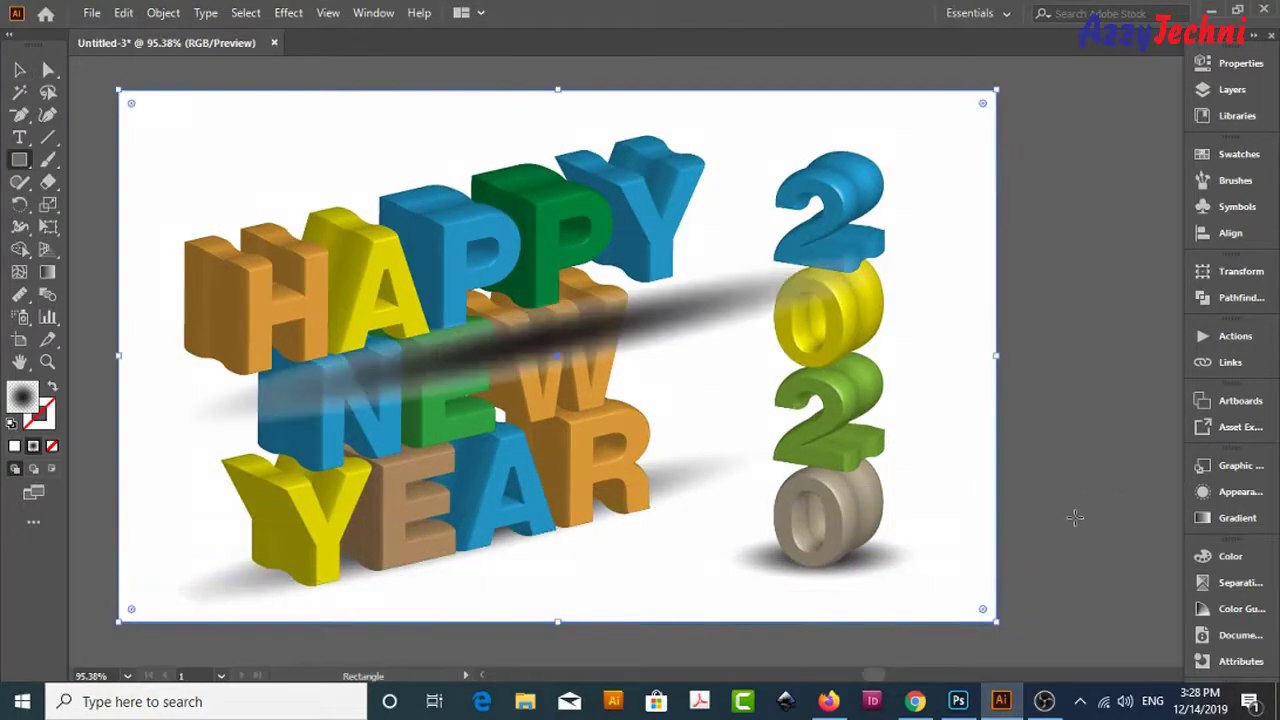
key(v)
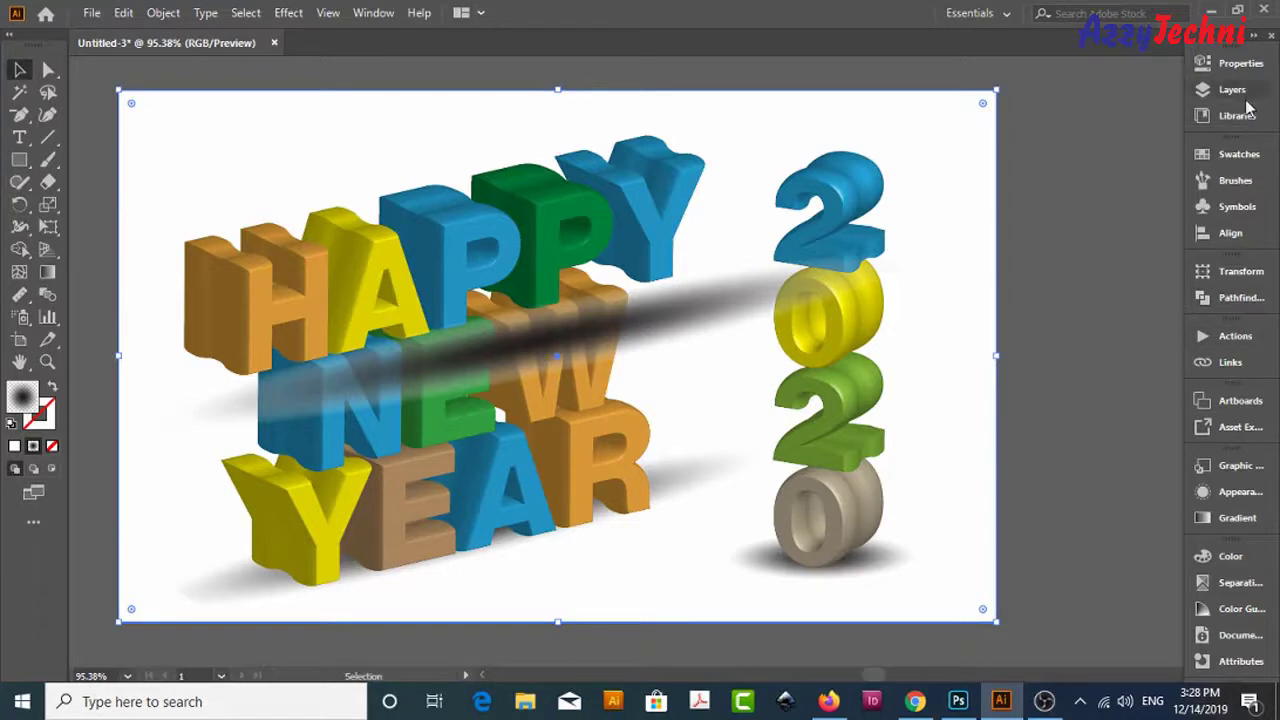
- Fill the rectangle with the yellow-orange-red gradient swatch and send it to the back
click(1239, 155)
click(1139, 230)
right_click(700, 270)
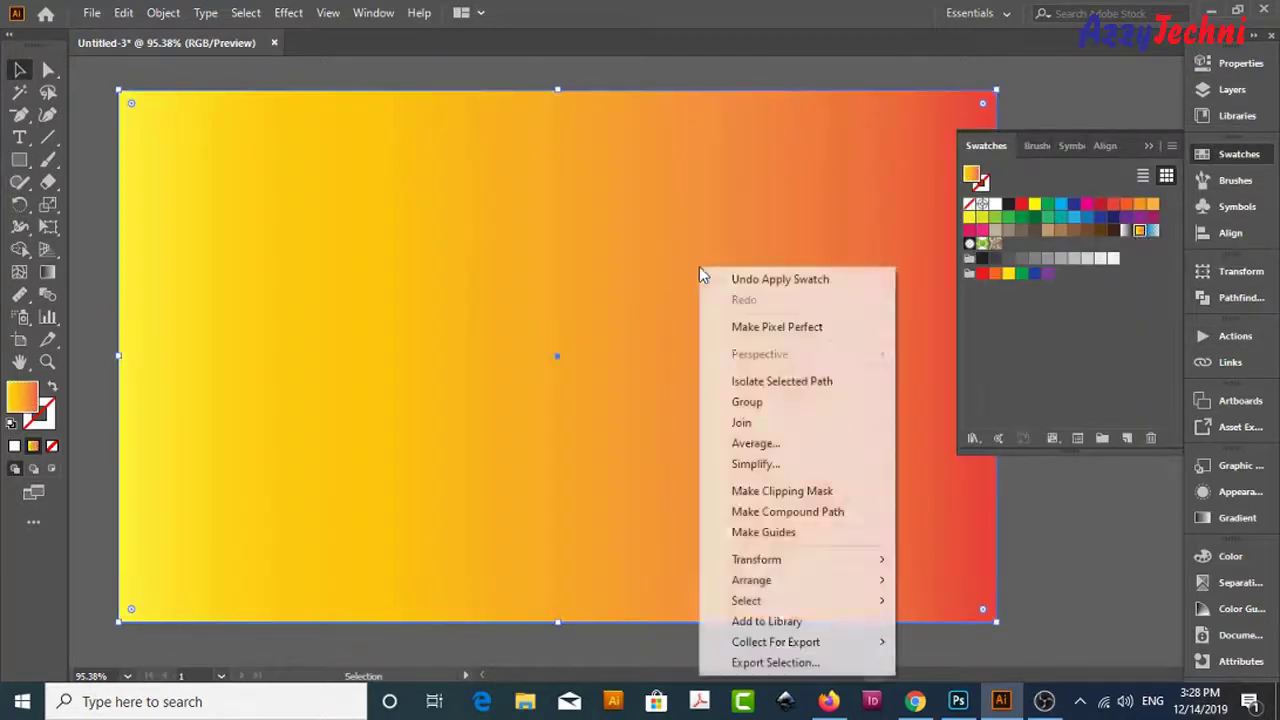
click(960, 641)
click(1090, 555)
scroll(986, 563, right, 2)
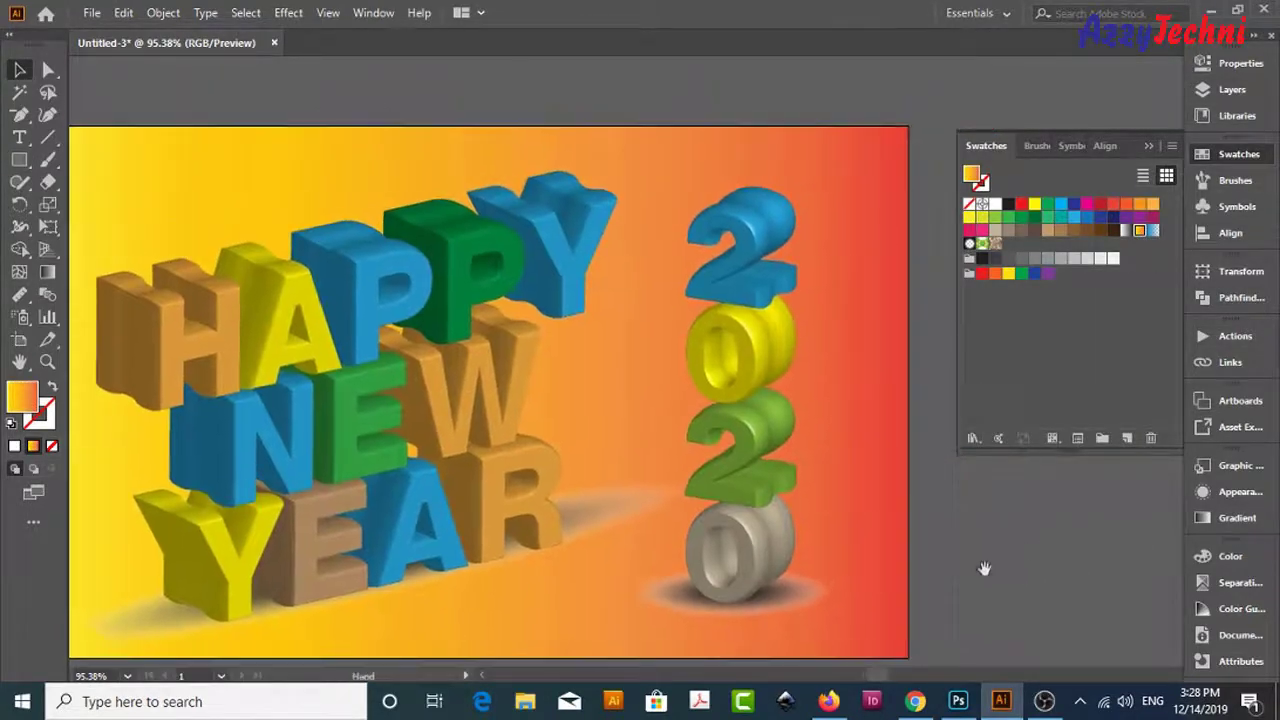
click(800, 585)
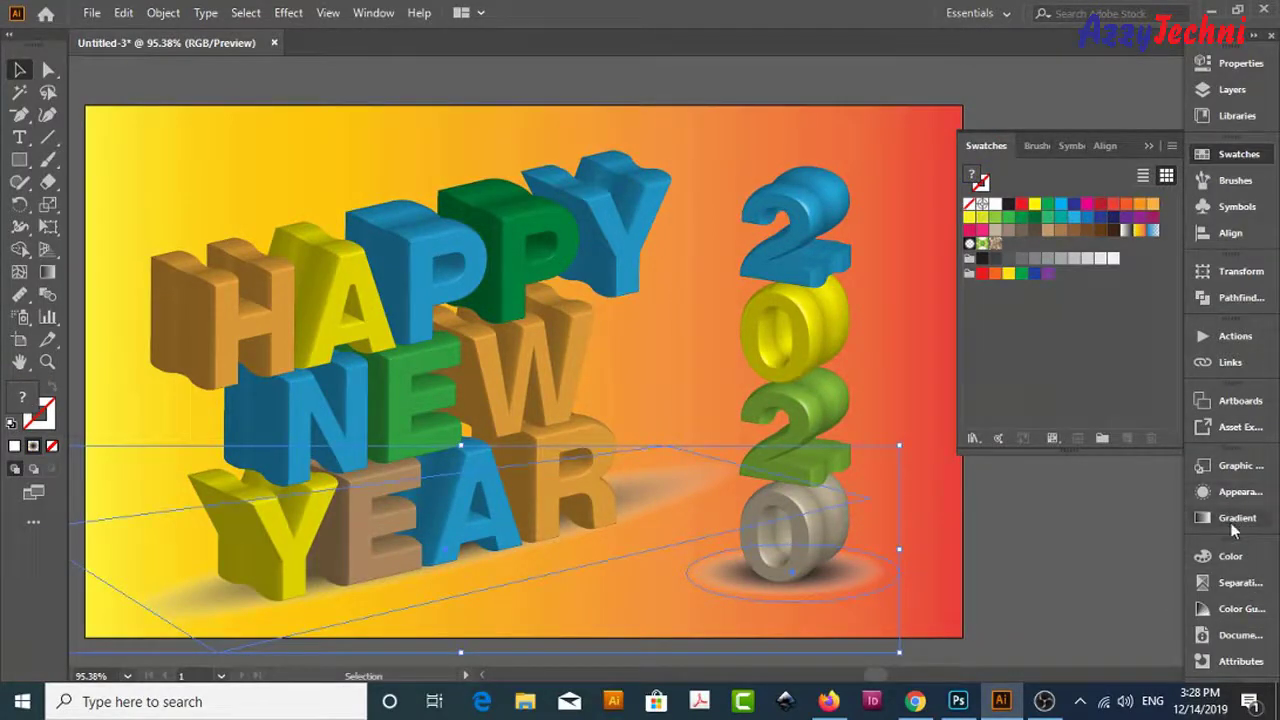
- Set the ground shadows' blend mode to Multiply in the Transparency panel
click(375, 13)
scroll(535, 537, down, 2)
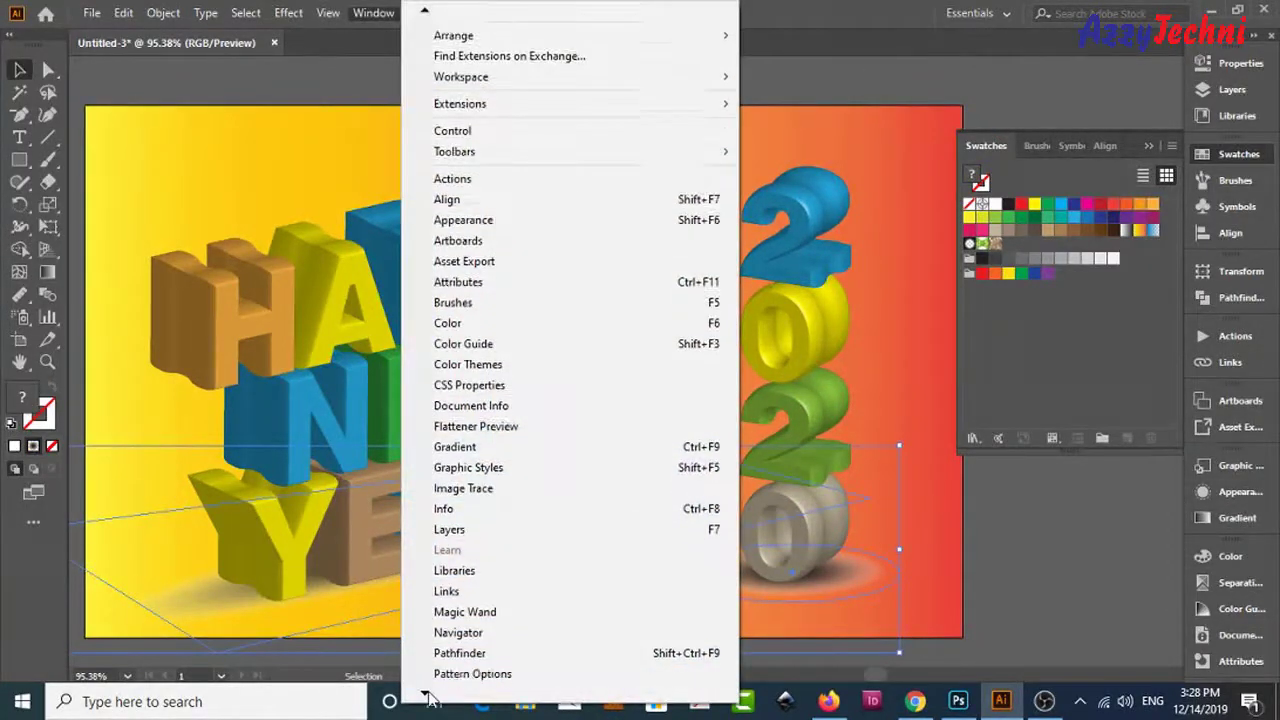
scroll(535, 537, down, 2)
scroll(535, 537, down, 2)
click(506, 626)
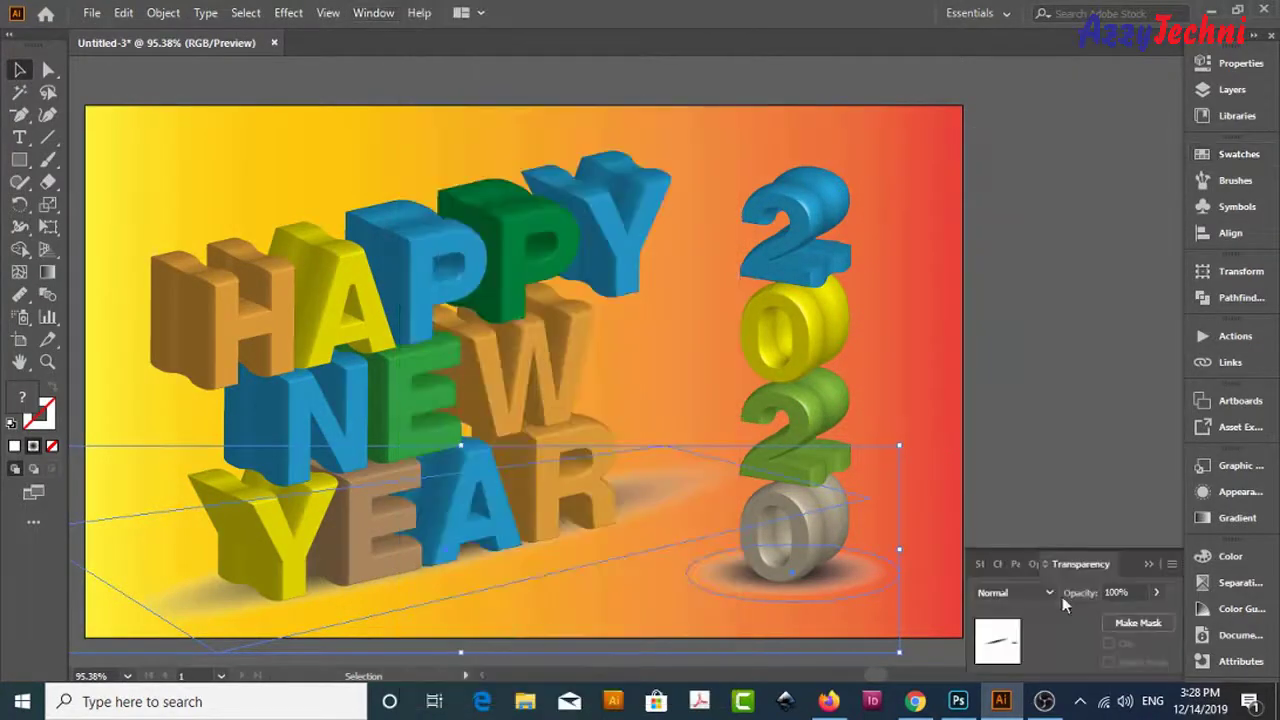
click(1041, 598)
click(1040, 286)
click(1100, 287)
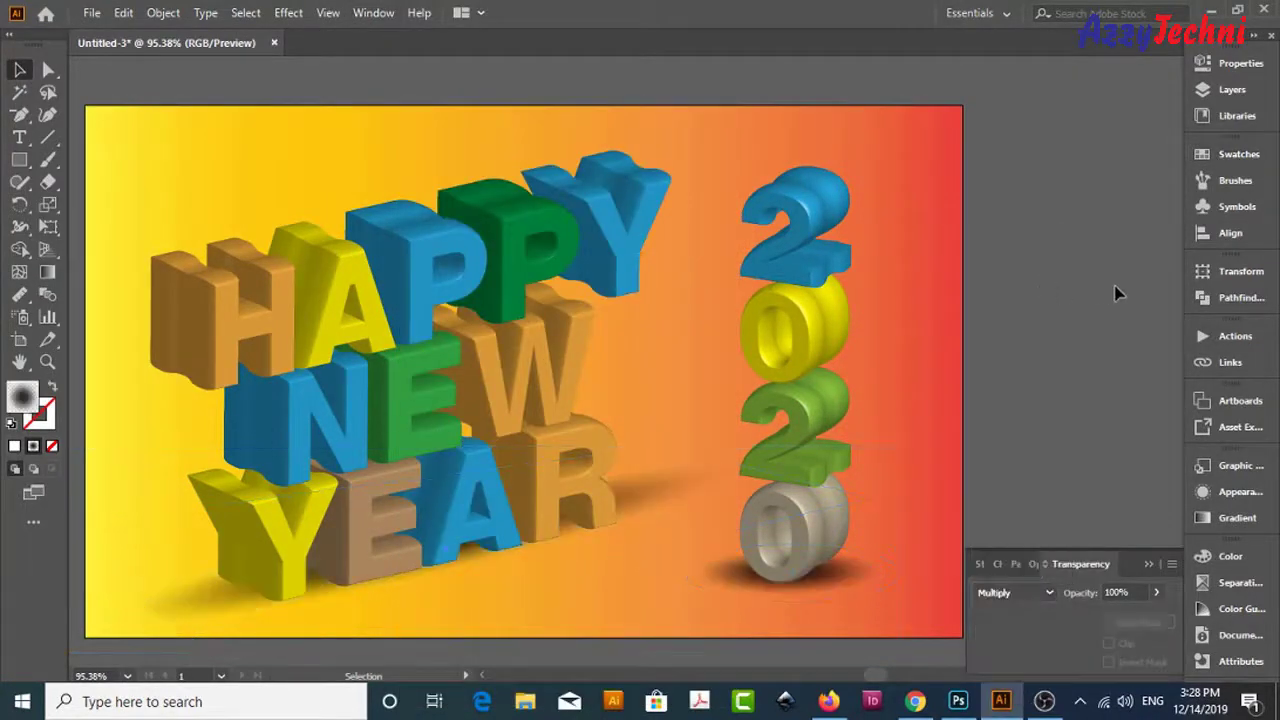
drag(1084, 337, 1091, 328)
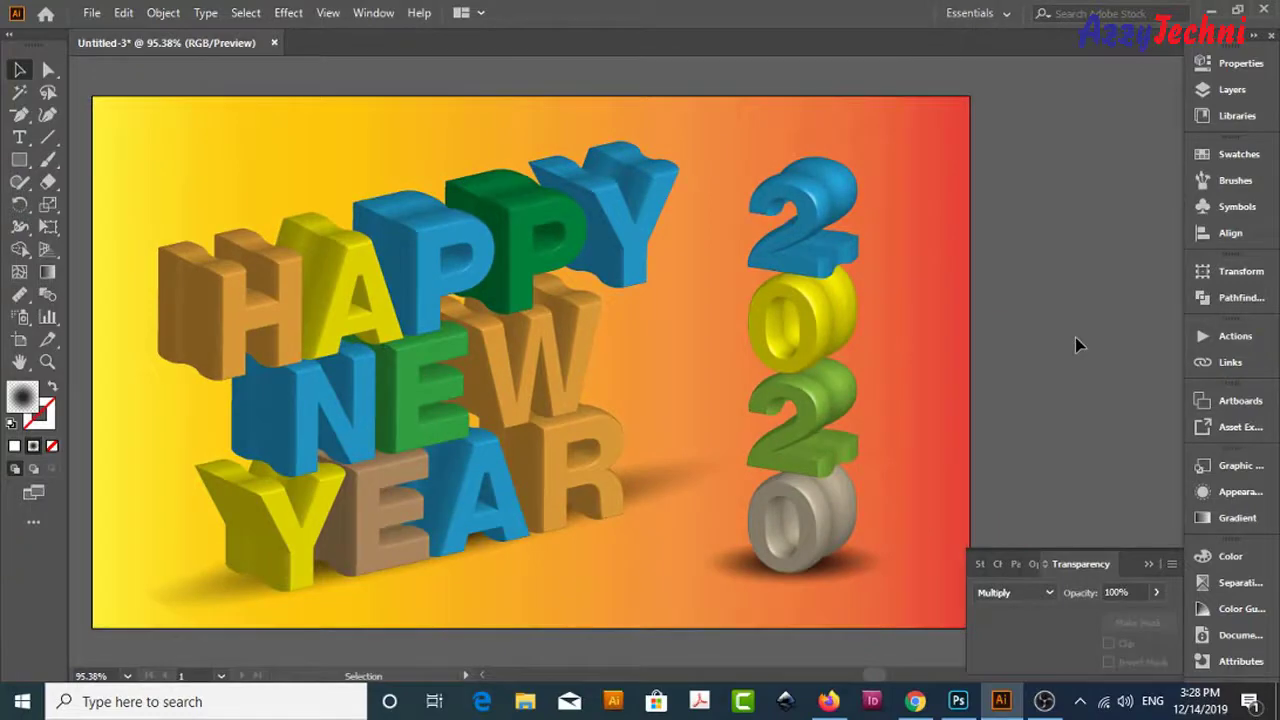
click(916, 363)
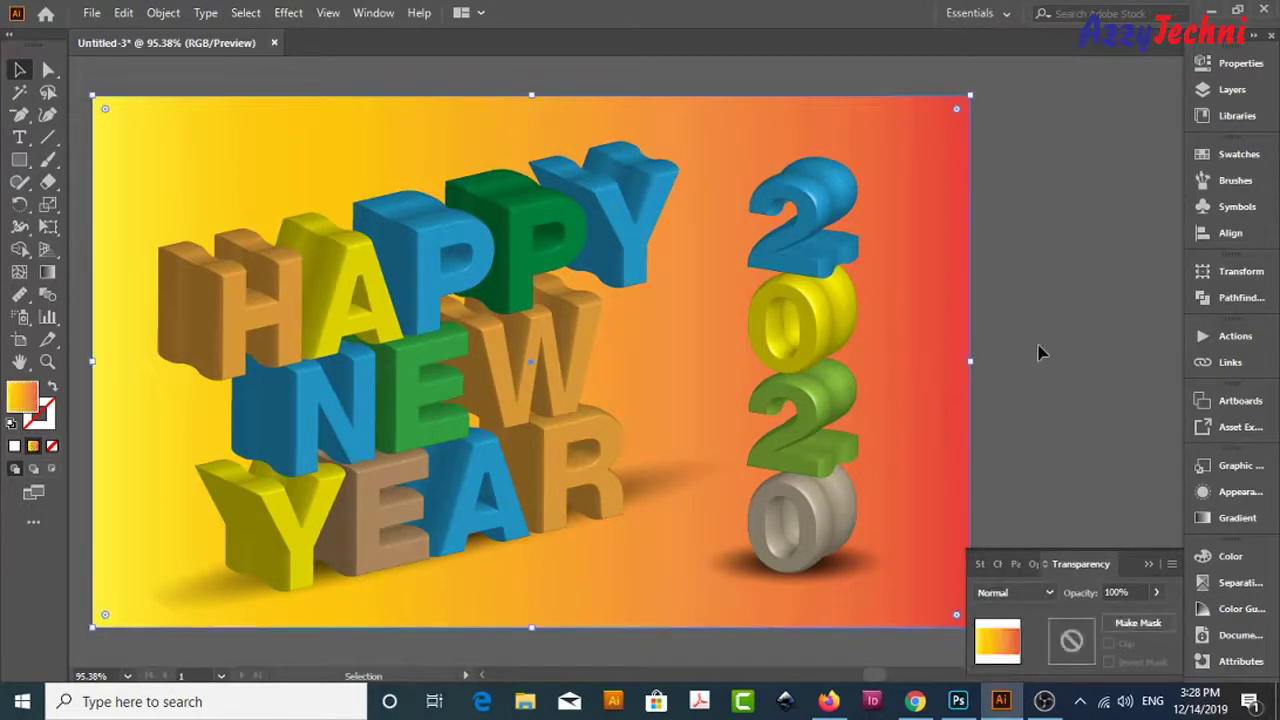
- Slide the yellow stop right to widen the yellow area, keeping the red and orange stops
key(g)
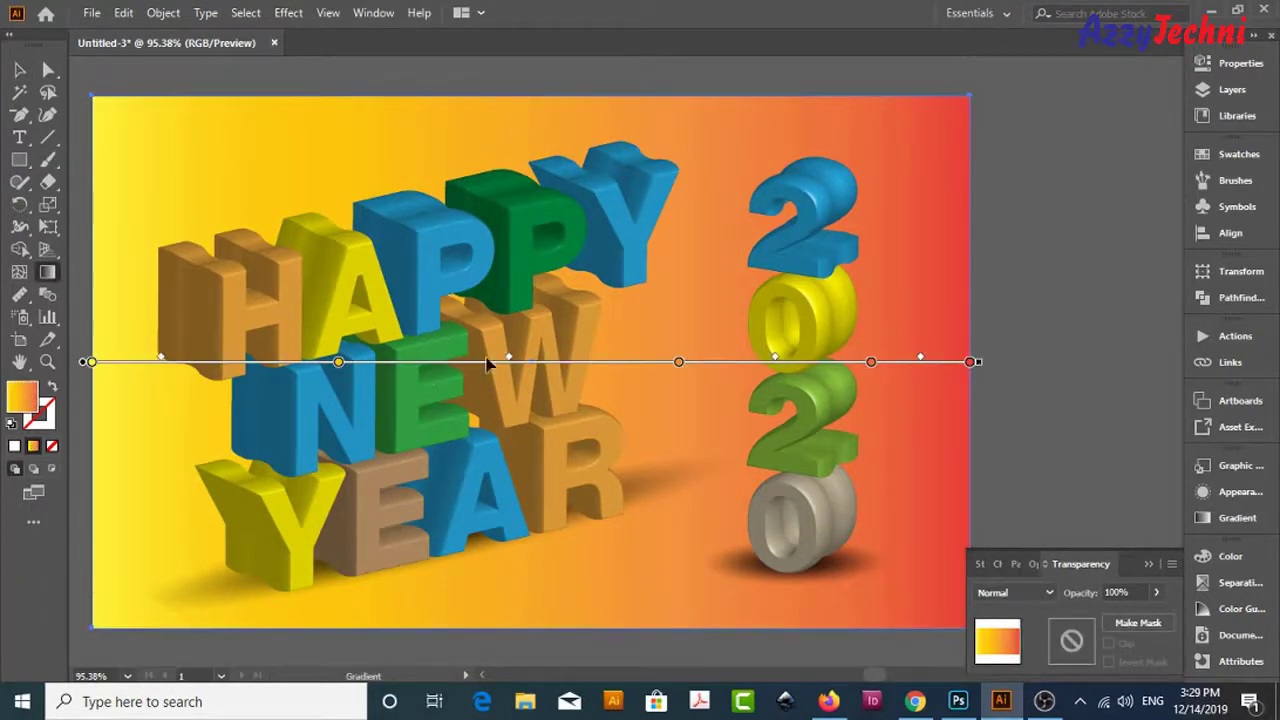
drag(340, 364, 388, 364)
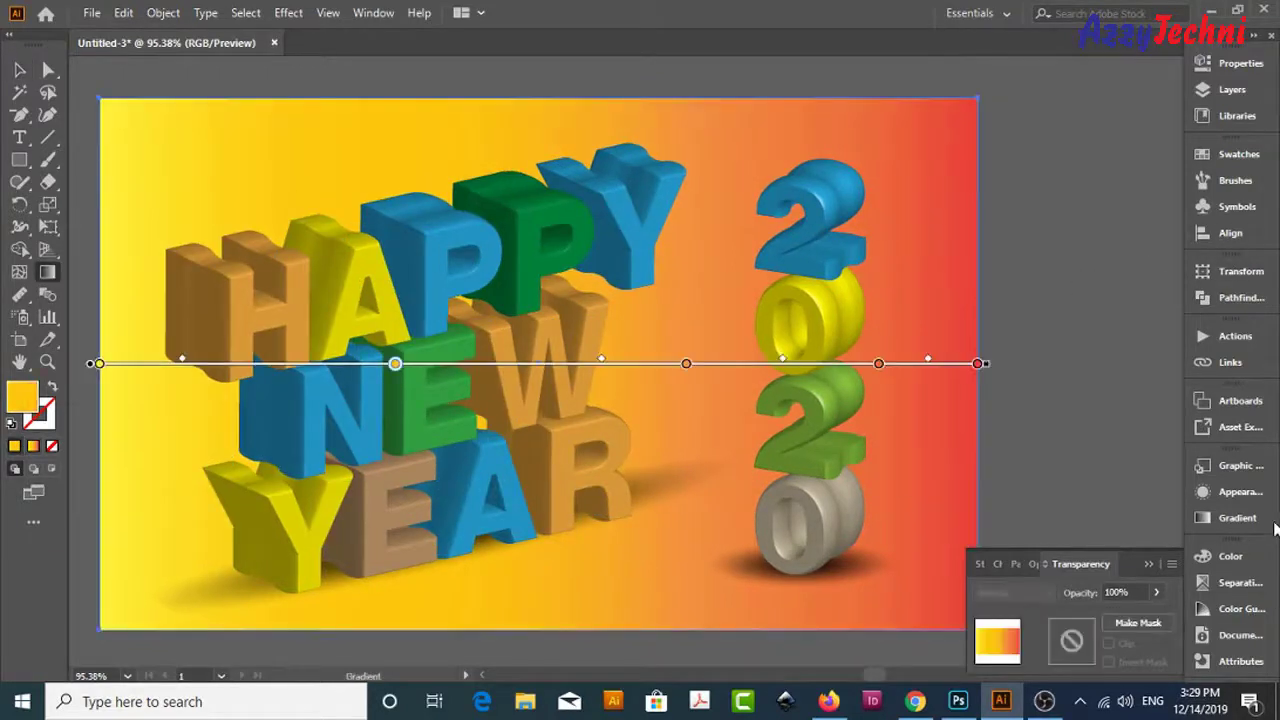
click(1237, 518)
double_click(1145, 605)
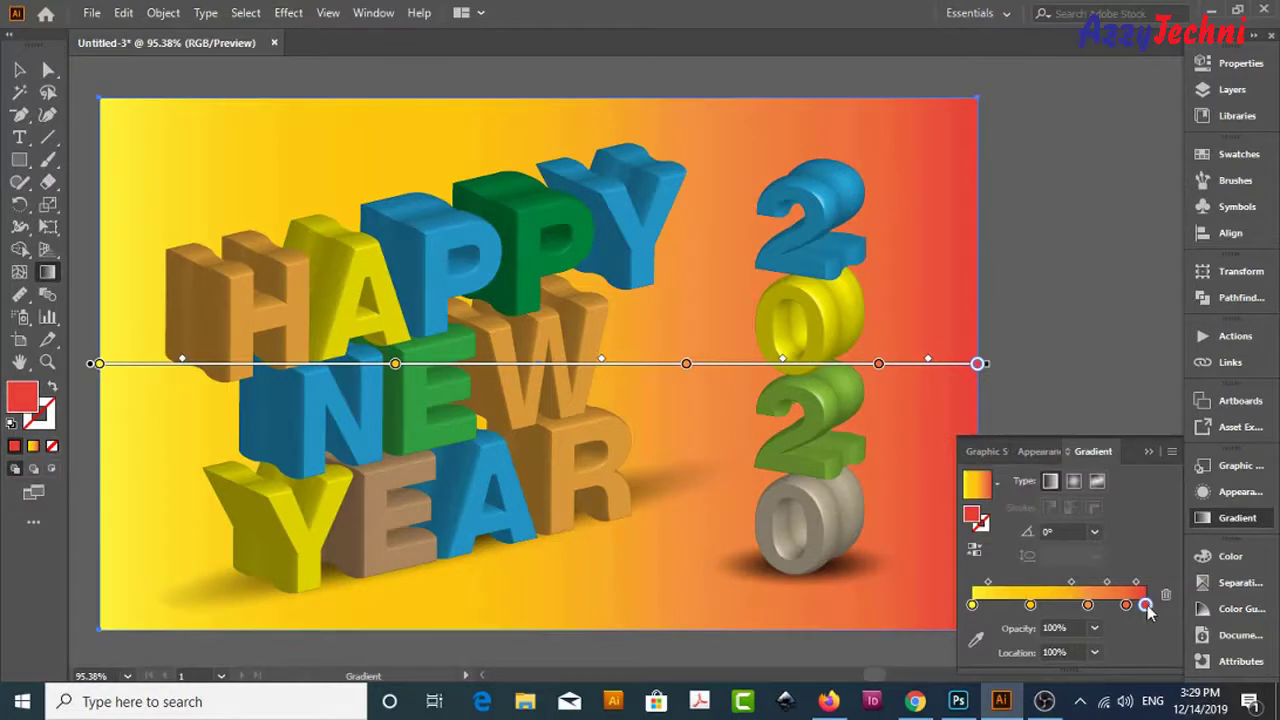
mouse_move(1146, 606)
mouse_down()
mouse_move(1131, 606)
mouse_move(1155, 606)
mouse_up()
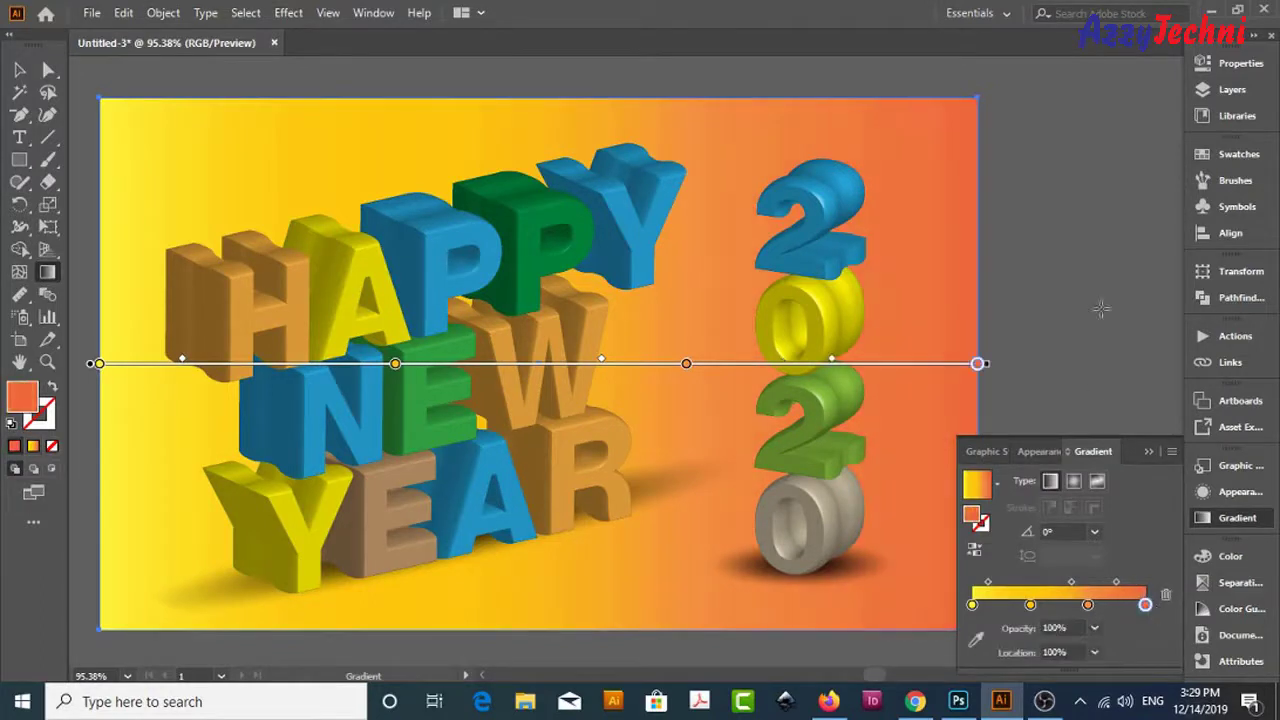
key(ctrl+z)
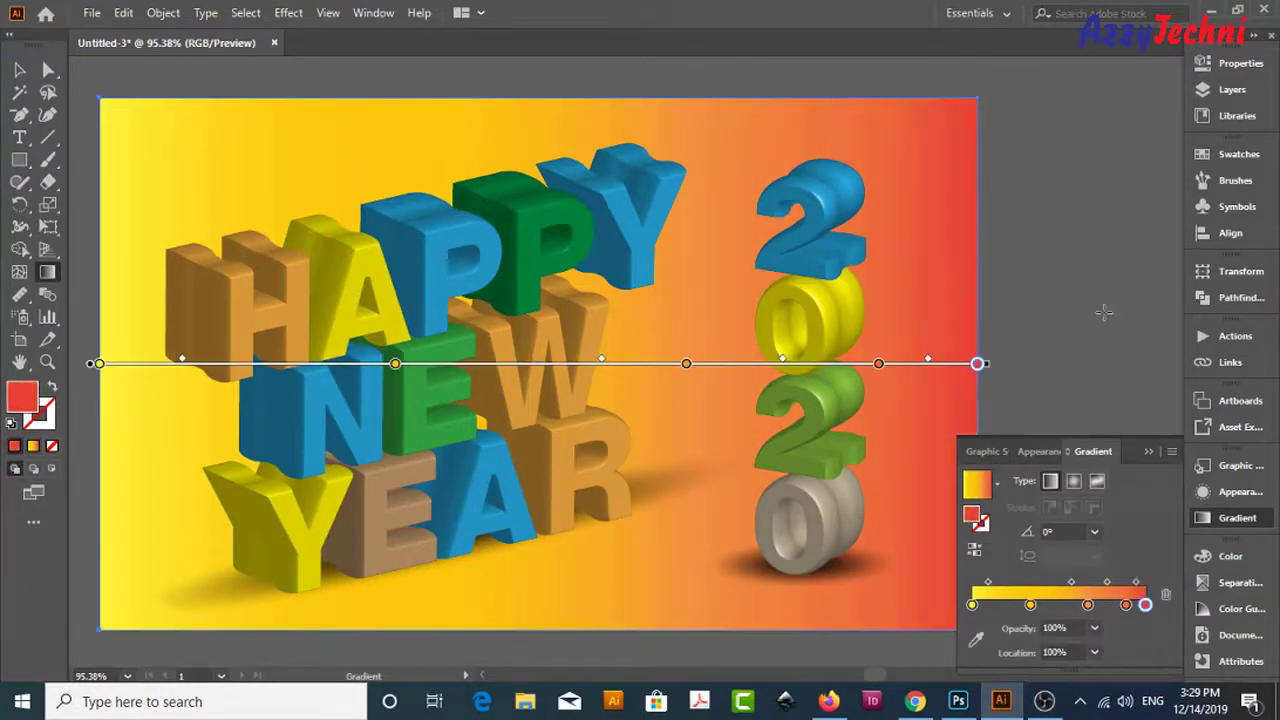
drag(1092, 608, 1095, 652)
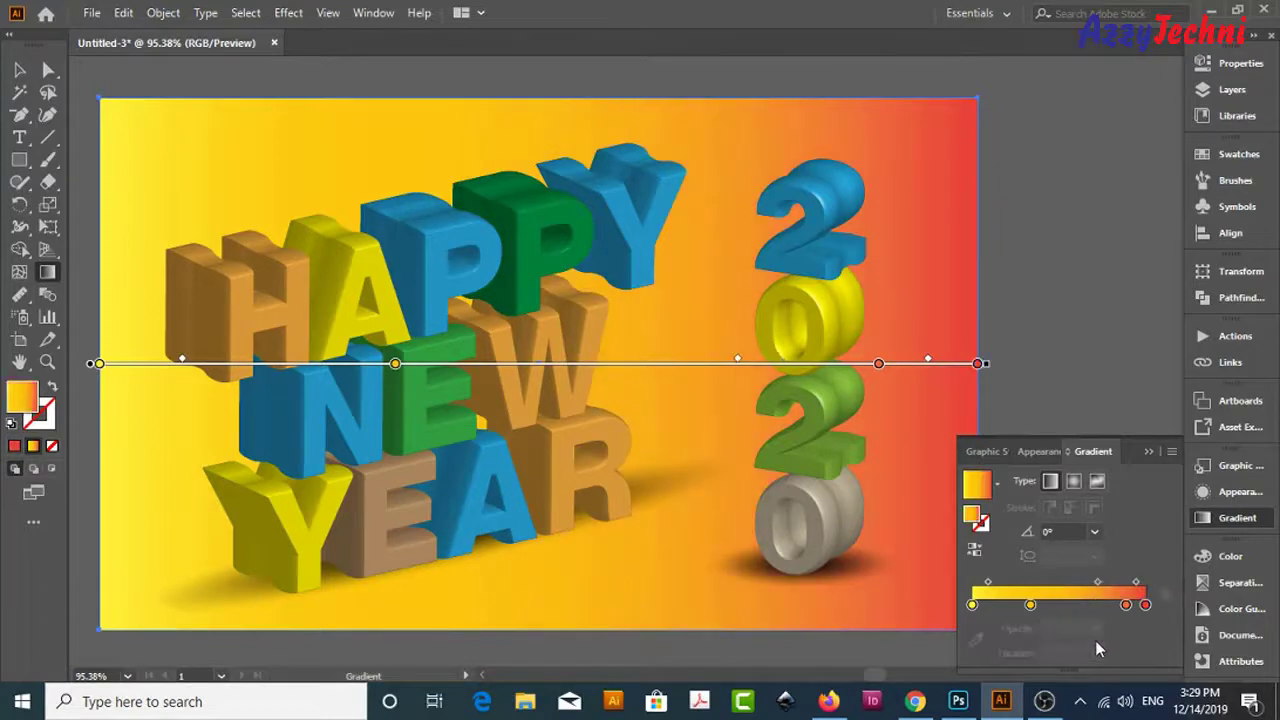
key(ctrl+z)
- Try a radial background gradient, then revert it to linear
key(v)
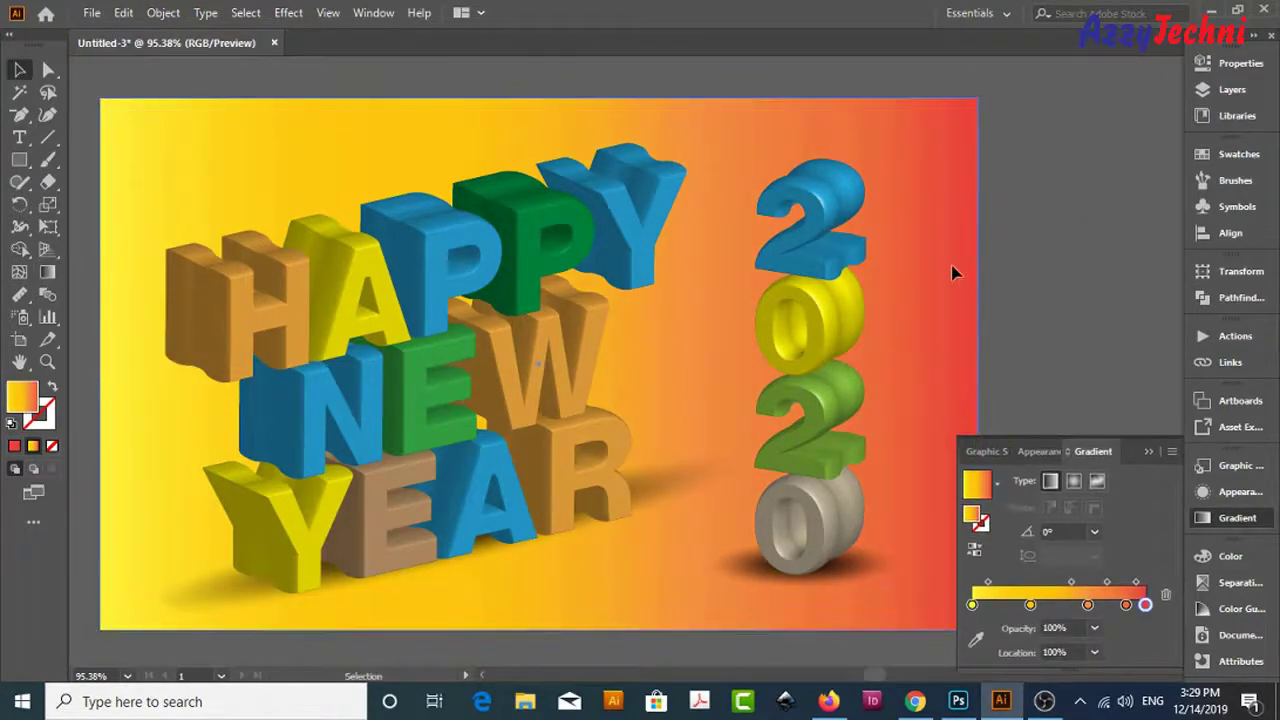
click(953, 272)
click(1074, 458)
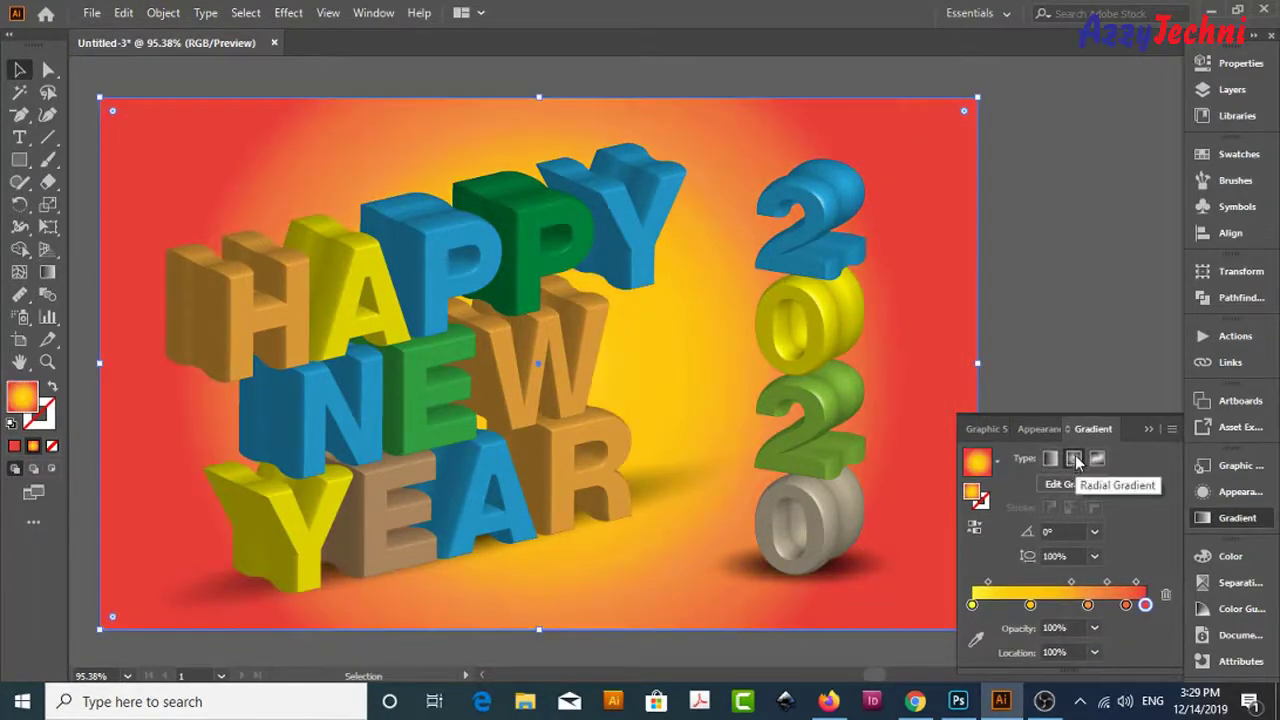
click(1050, 458)
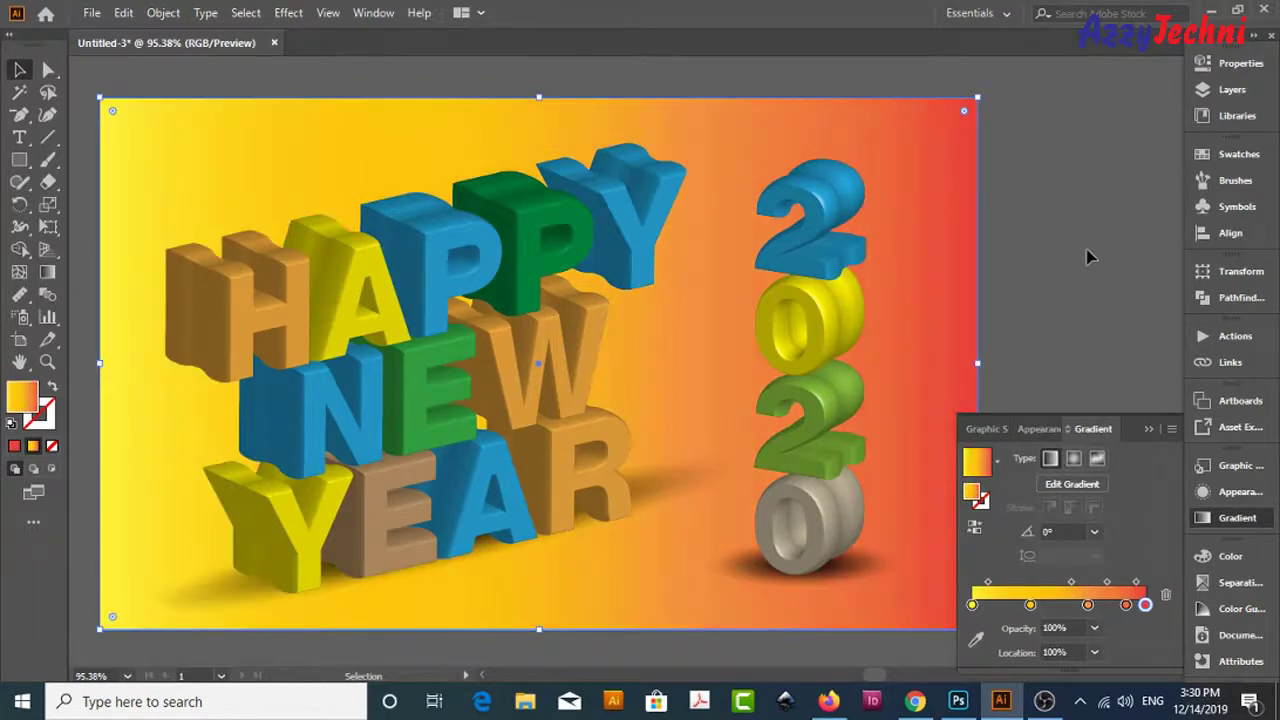
click(1090, 256)
- Add a new gradient stop at the far left end of the background gradient
click(938, 281)
click(1126, 605)
click(982, 608)
drag(982, 606, 971, 606)
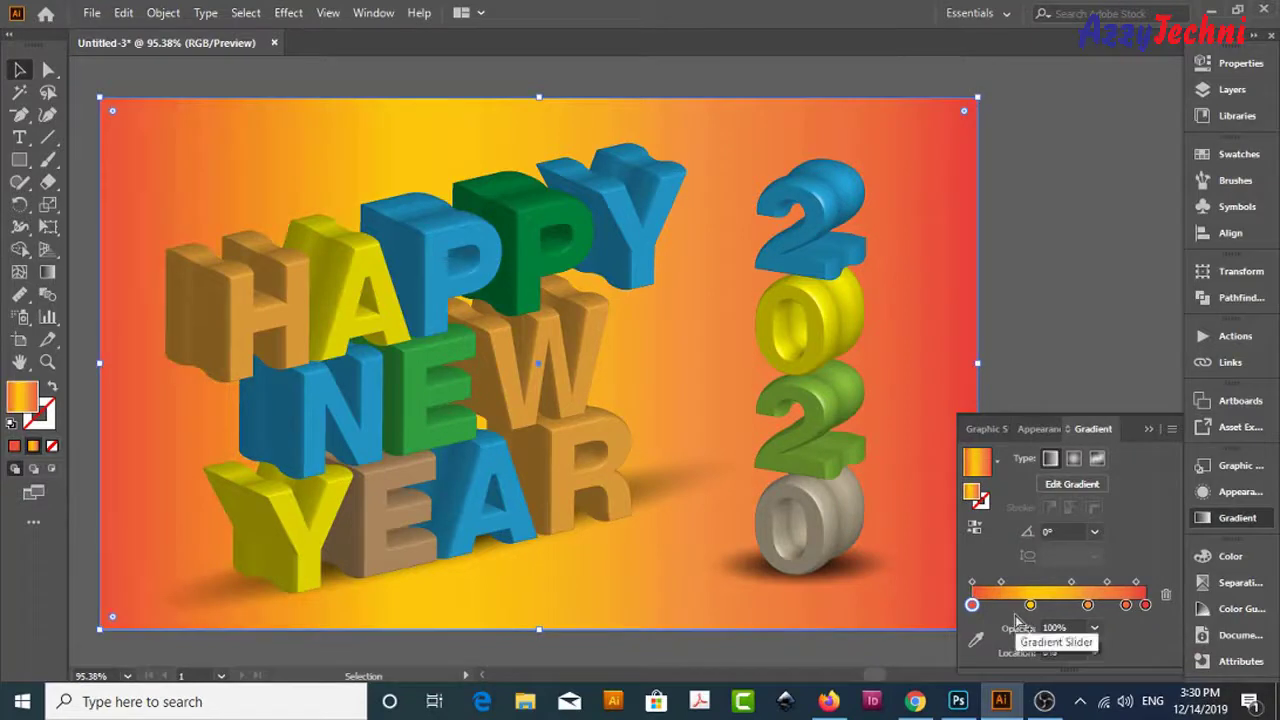
click(1146, 279)
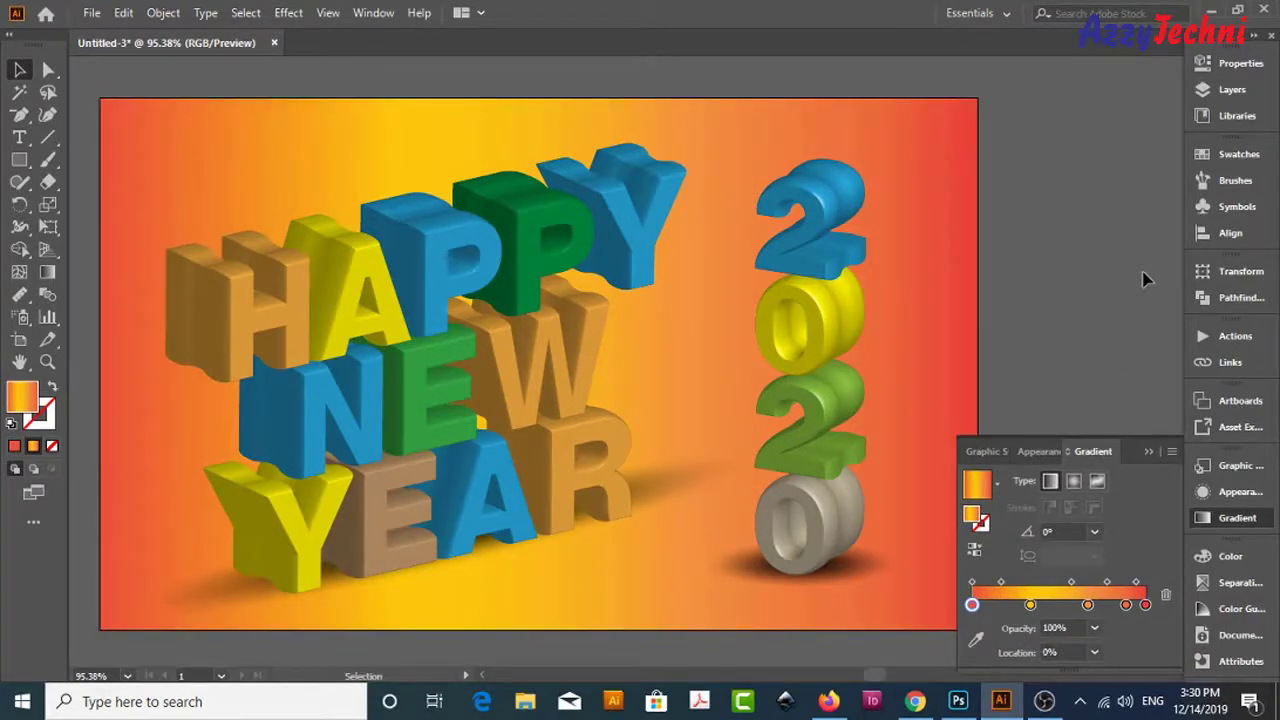
- Move the yellow stop to about 42%, remove an extra stop, and set orange at 75%
click(922, 320)
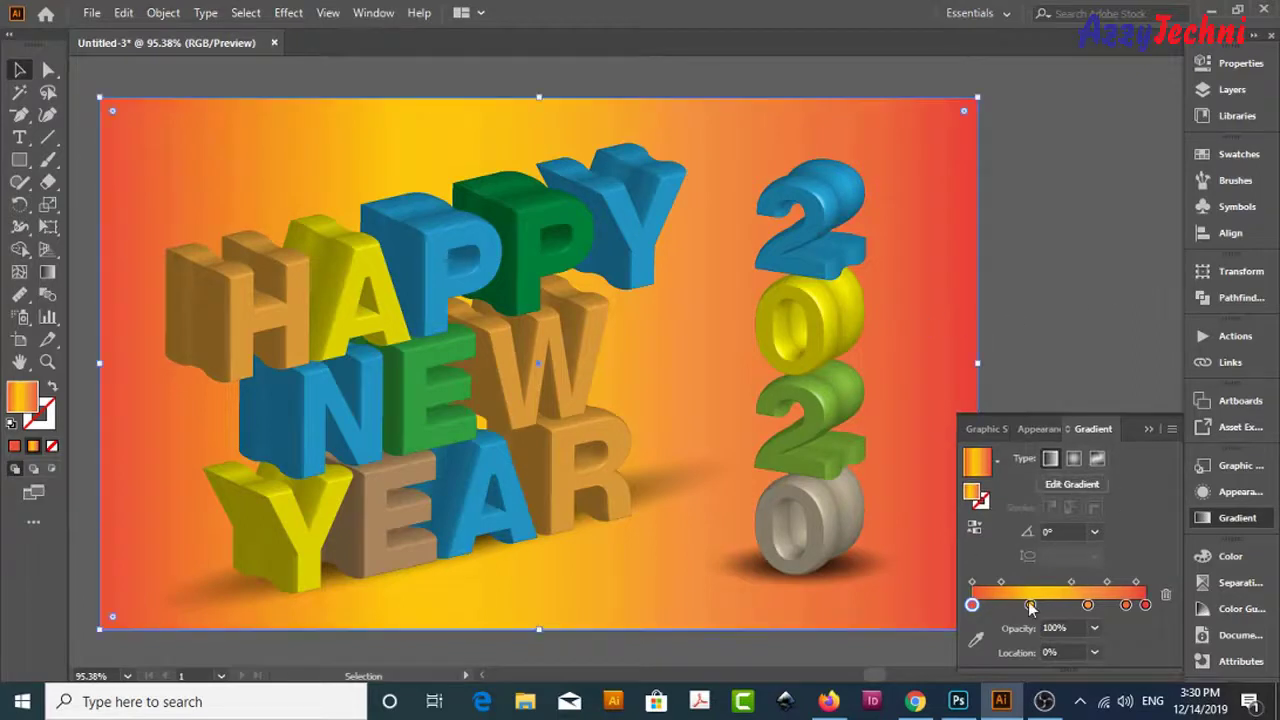
mouse_move(1030, 604)
mouse_down()
mouse_move(1044, 605)
mouse_move(995, 586)
mouse_up()
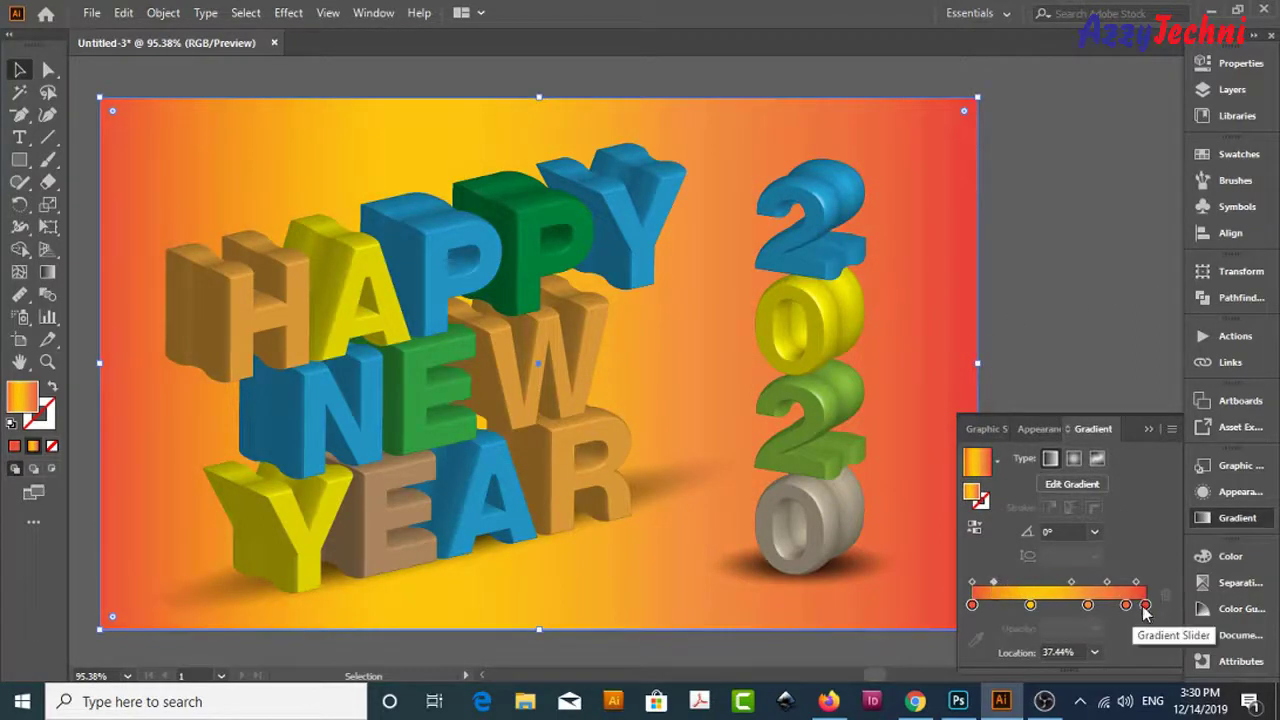
mouse_move(1127, 605)
mouse_down()
mouse_move(1135, 635)
mouse_move(1099, 605)
mouse_up()
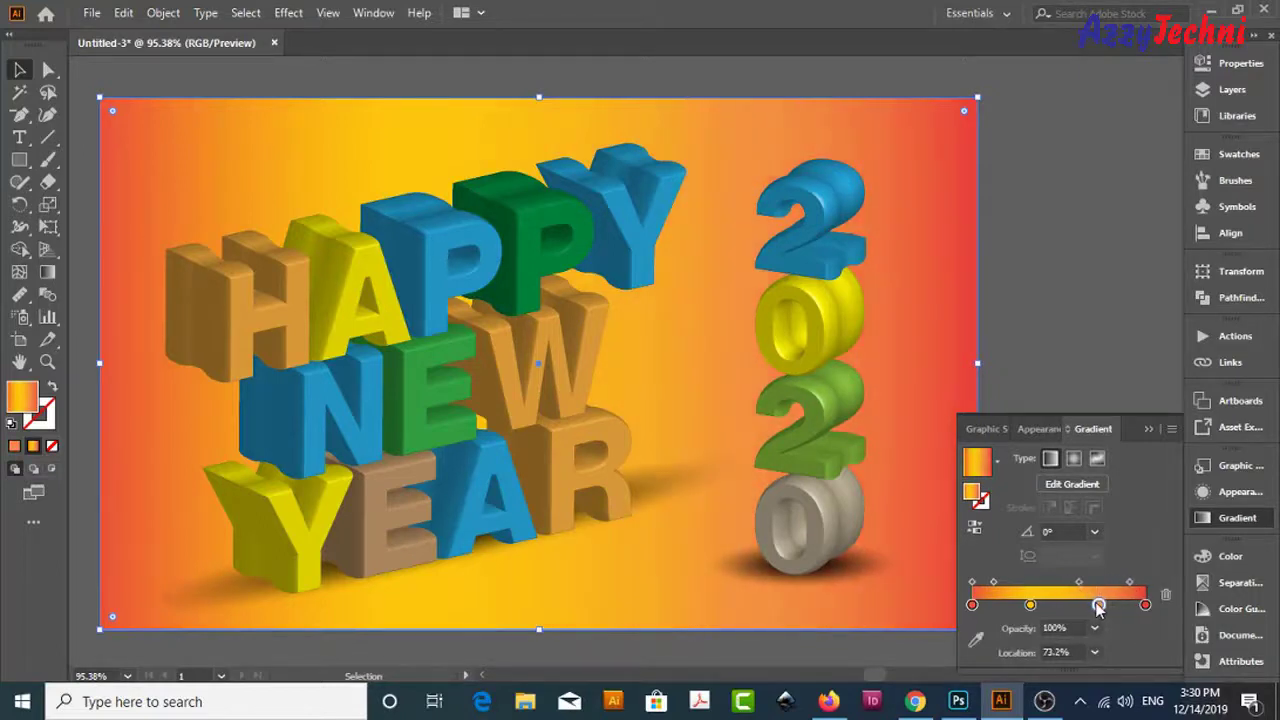
drag(1099, 605, 1102, 605)
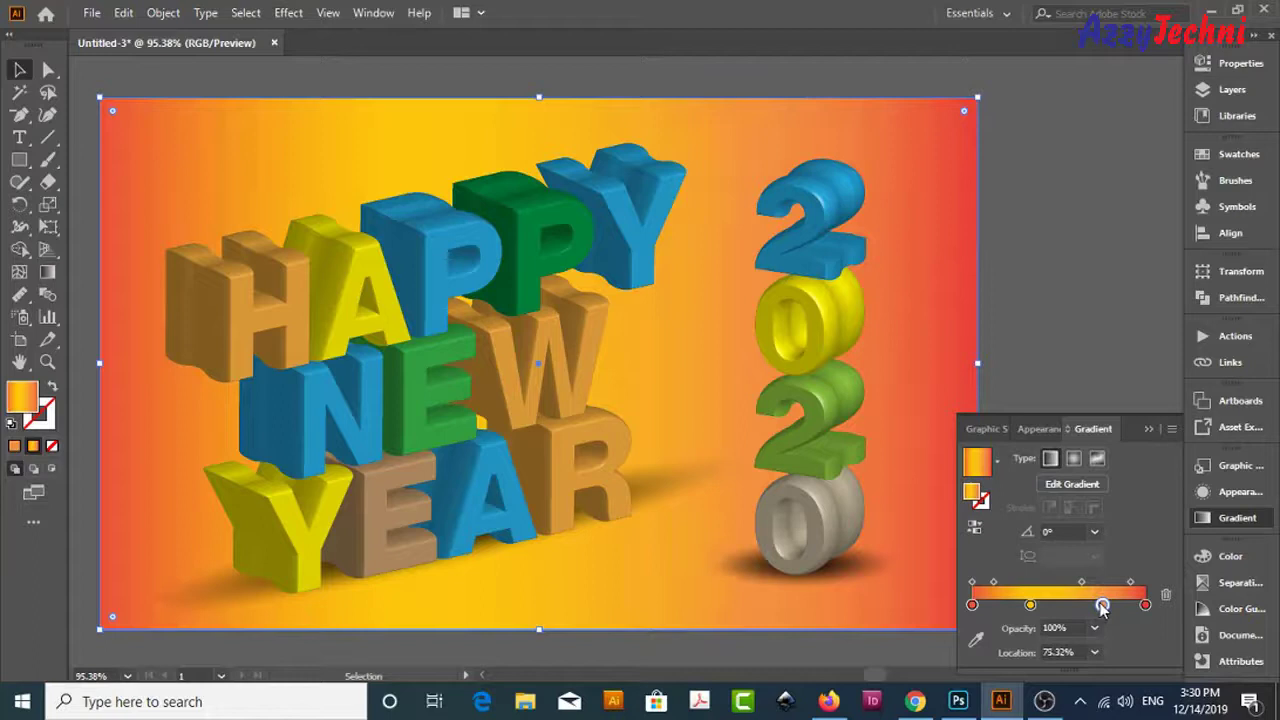
click(1108, 240)
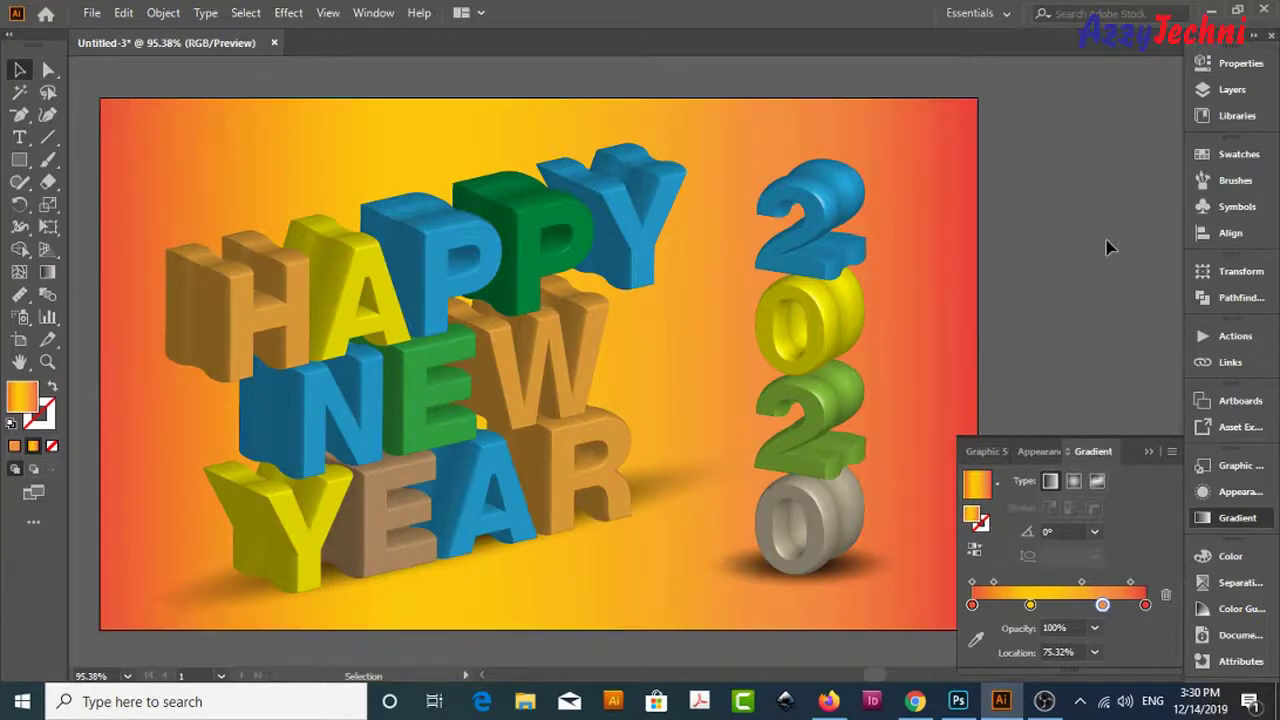
click(1237, 518)
key(z)
drag(286, 158, 778, 614)
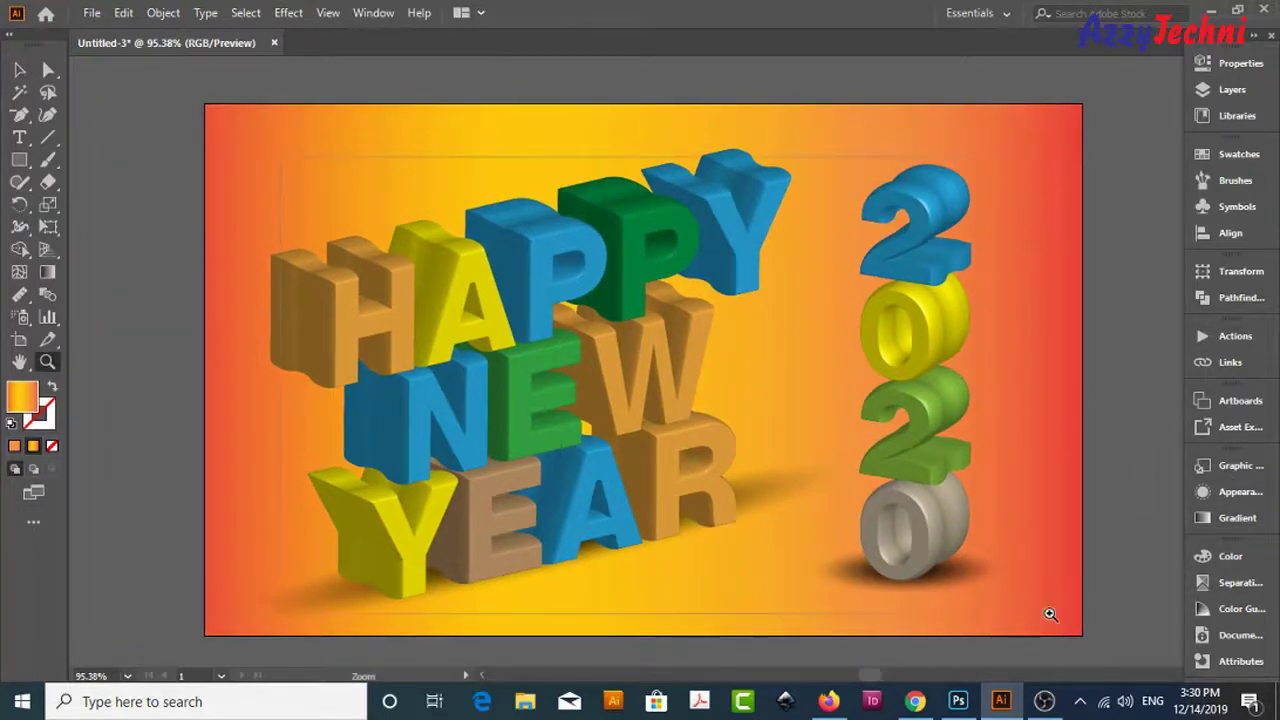
drag(385, 140, 1097, 543)
drag(968, 420, 1018, 358)
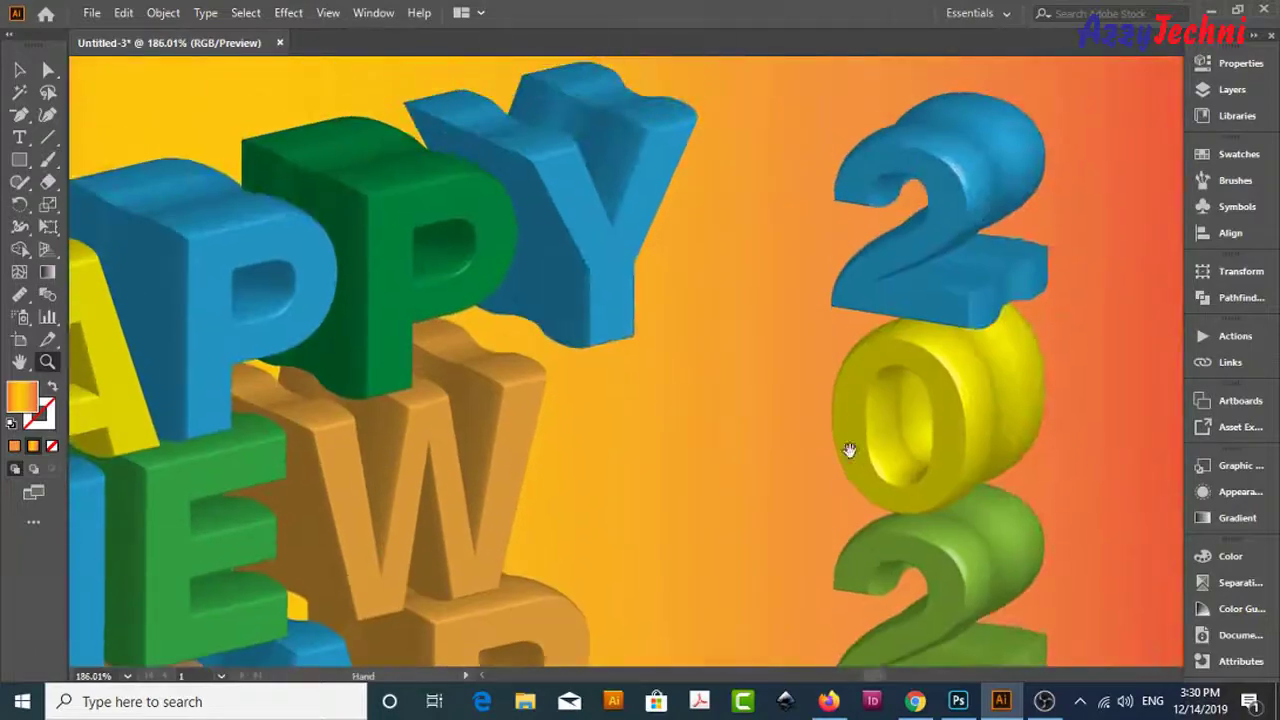
scroll(1051, 423, up, 2)
scroll(694, 306, up, 2)
scroll(771, 266, up, 3)
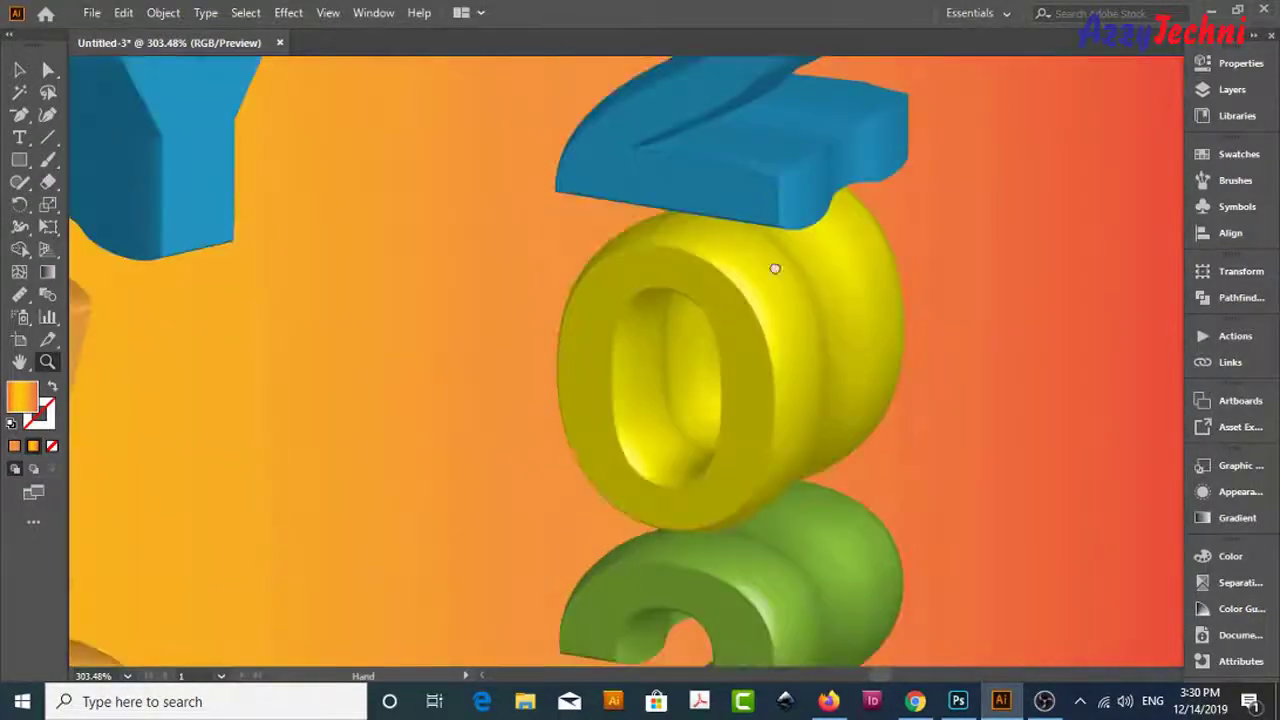
scroll(719, 387, up, 3)
scroll(650, 350, up, 5)
mouse_move(580, 314)
mouse_down()
mouse_move(706, 343)
mouse_move(811, 266)
mouse_up()
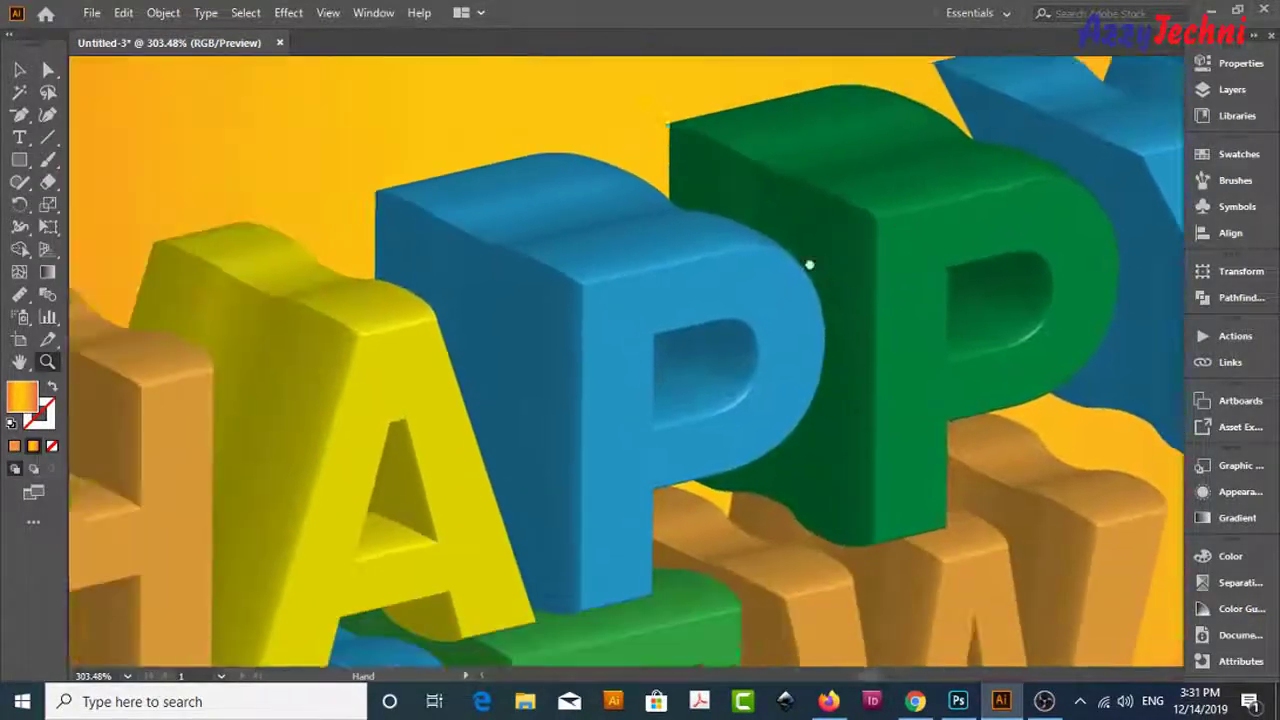
scroll(358, 465, left, 5)
scroll(500, 455, down, 2)
scroll(651, 443, down, 4)
scroll(703, 429, down, 4)
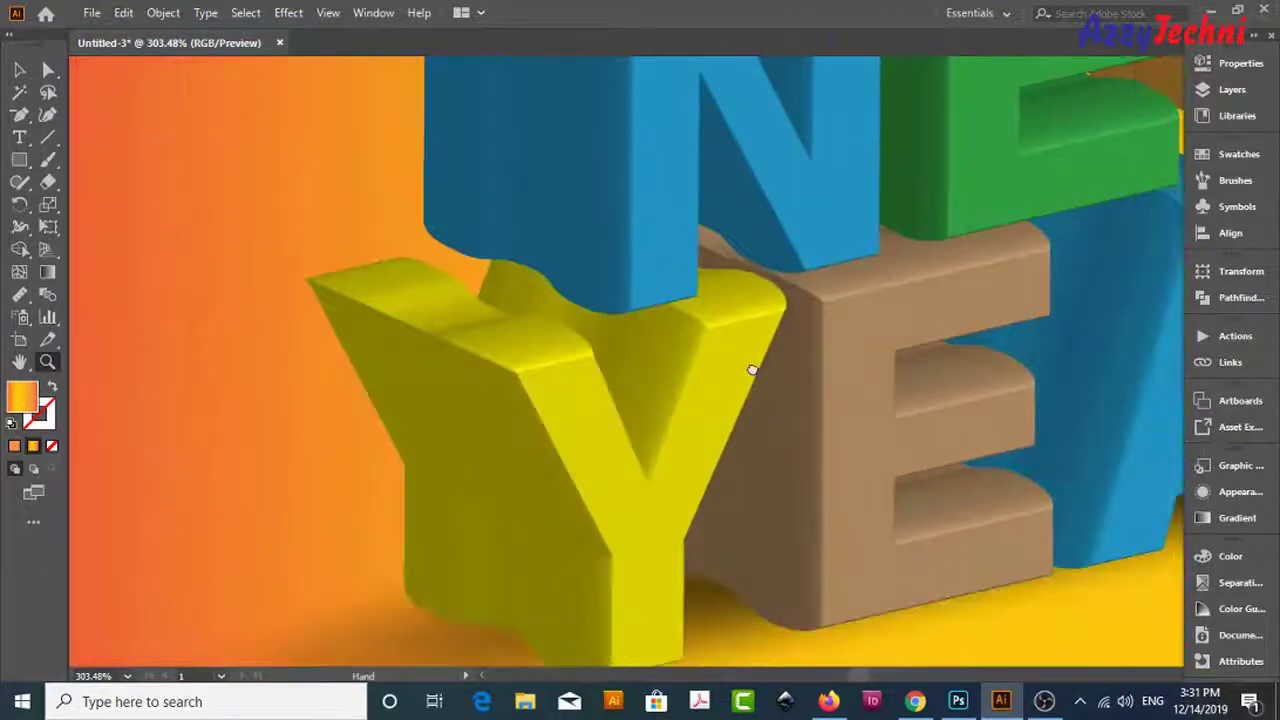
scroll(751, 366, down, 3)
scroll(760, 330, right, 4)
scroll(768, 334, right, 3)
scroll(749, 354, up, 2)
scroll(700, 330, right, 1)
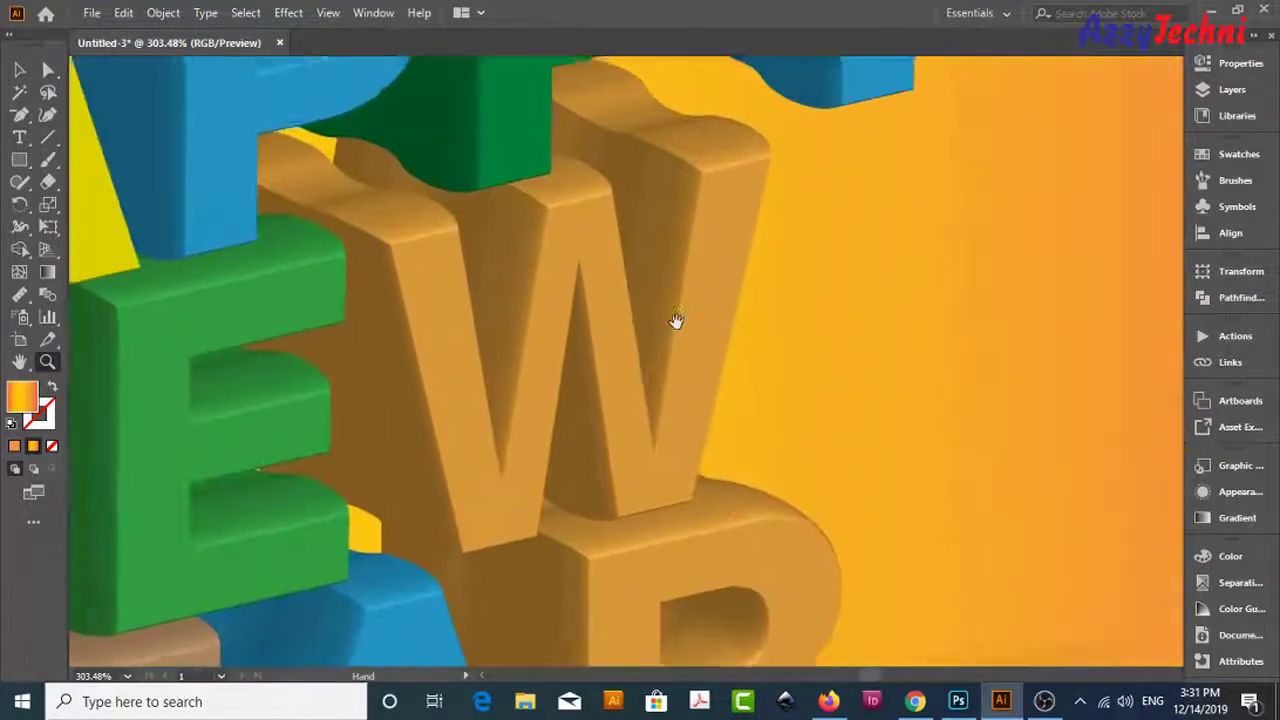
scroll(686, 400, up, 2)
key(ctrl+0)
key(v)
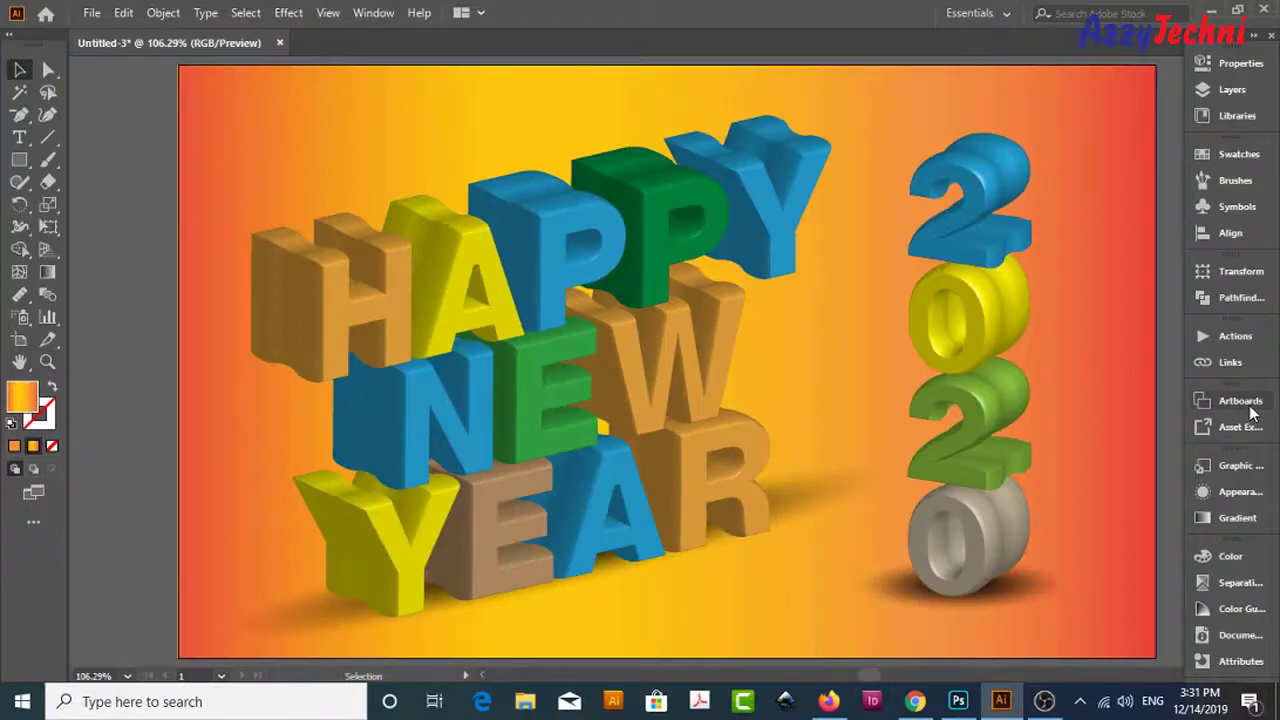